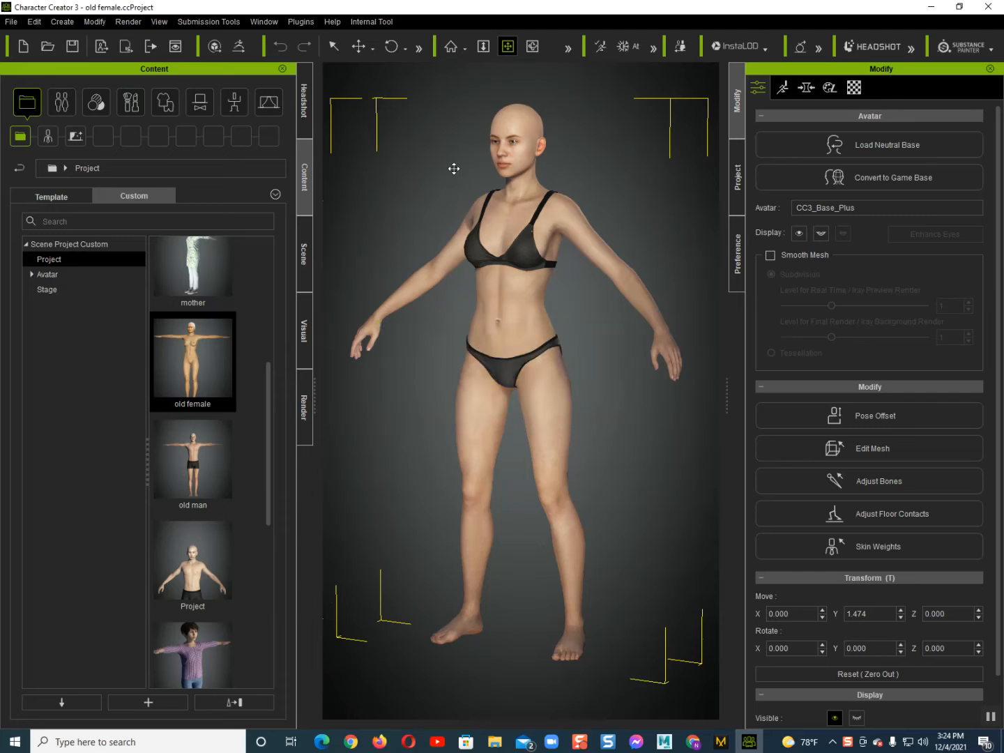
Review the OBJ export options for the old female character in its current pose and close them without exporting
left_click_drag(487, 303, 471, 287)
scroll(473, 289, "down", 1)
right_click_drag(520, 321, 560, 309)
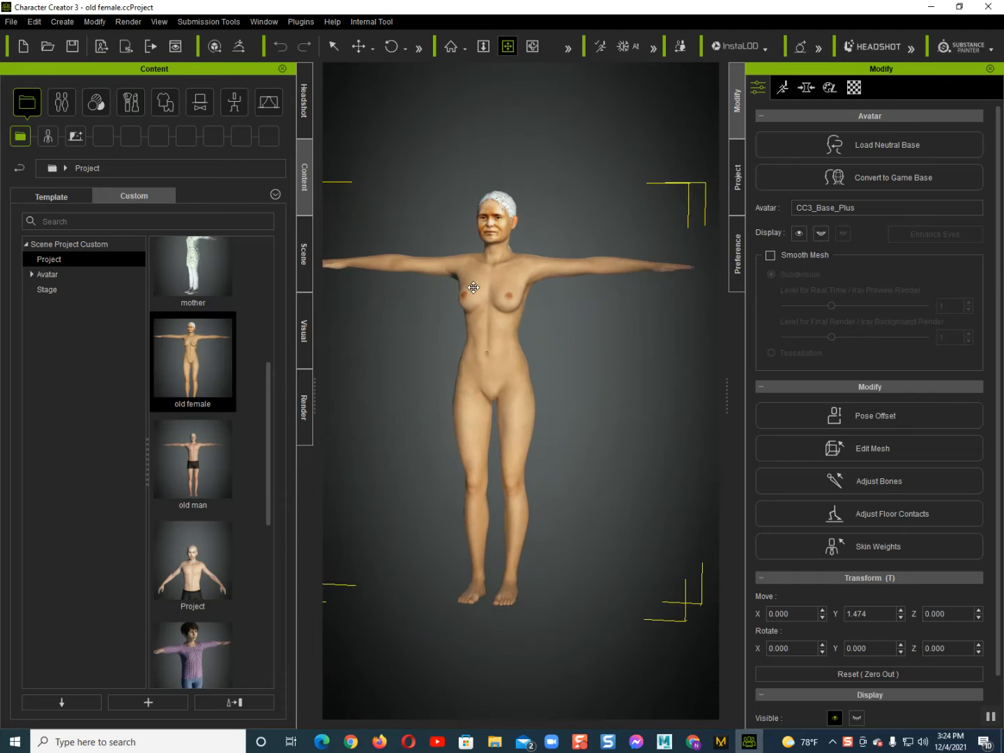
left_click(12, 22)
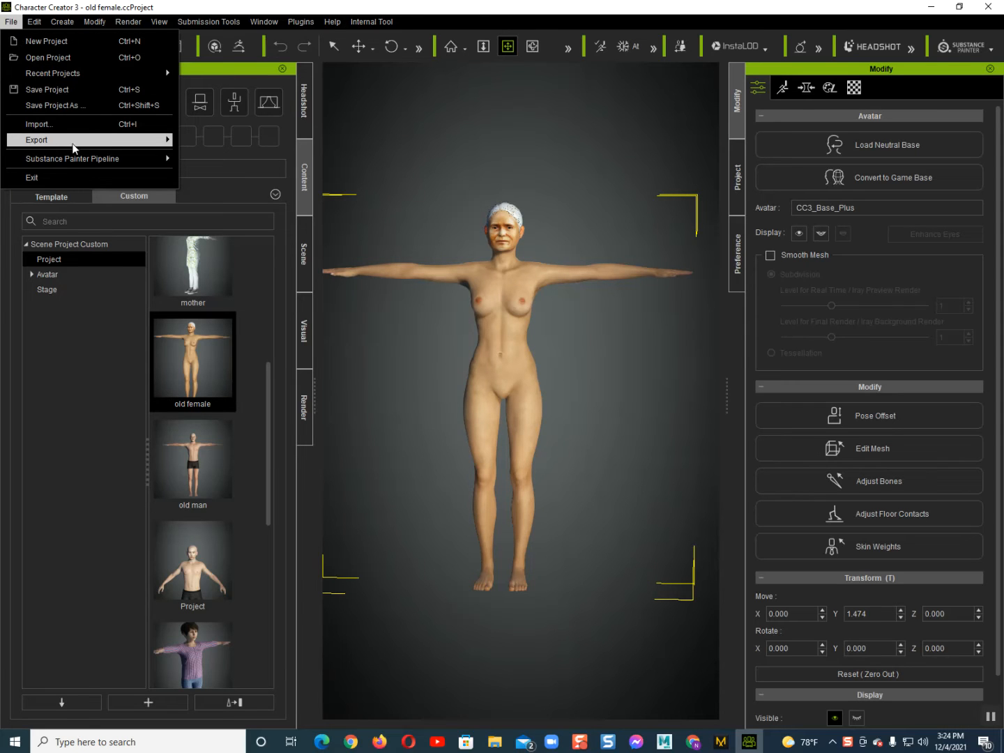
mouse_move(74, 143)
mouse_move(226, 193)
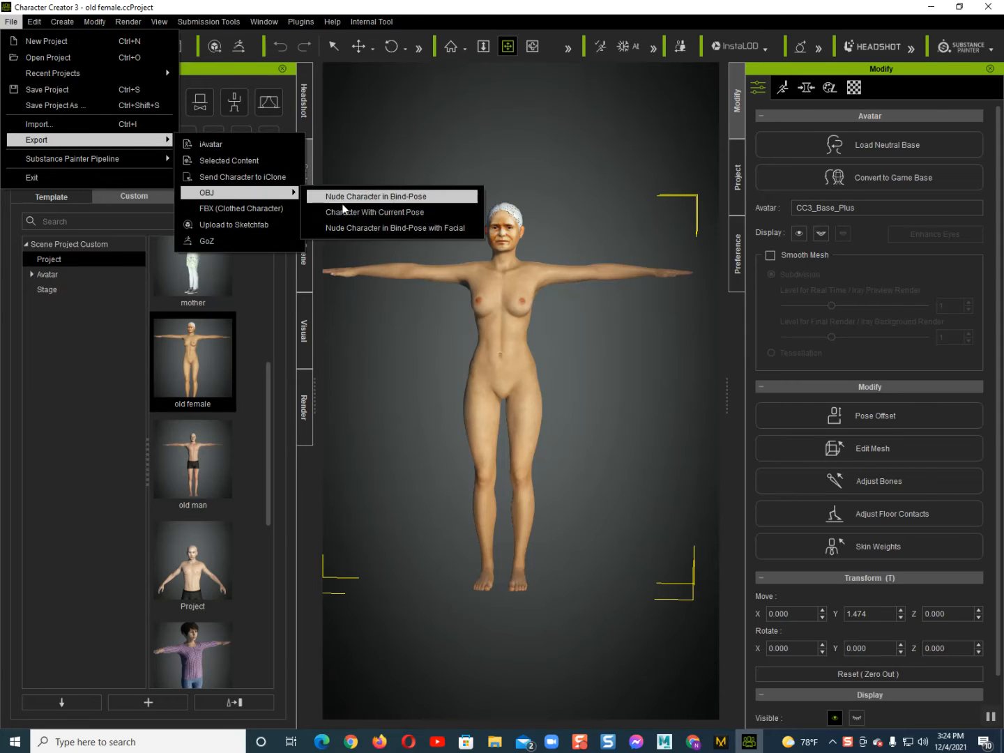
left_click(382, 213)
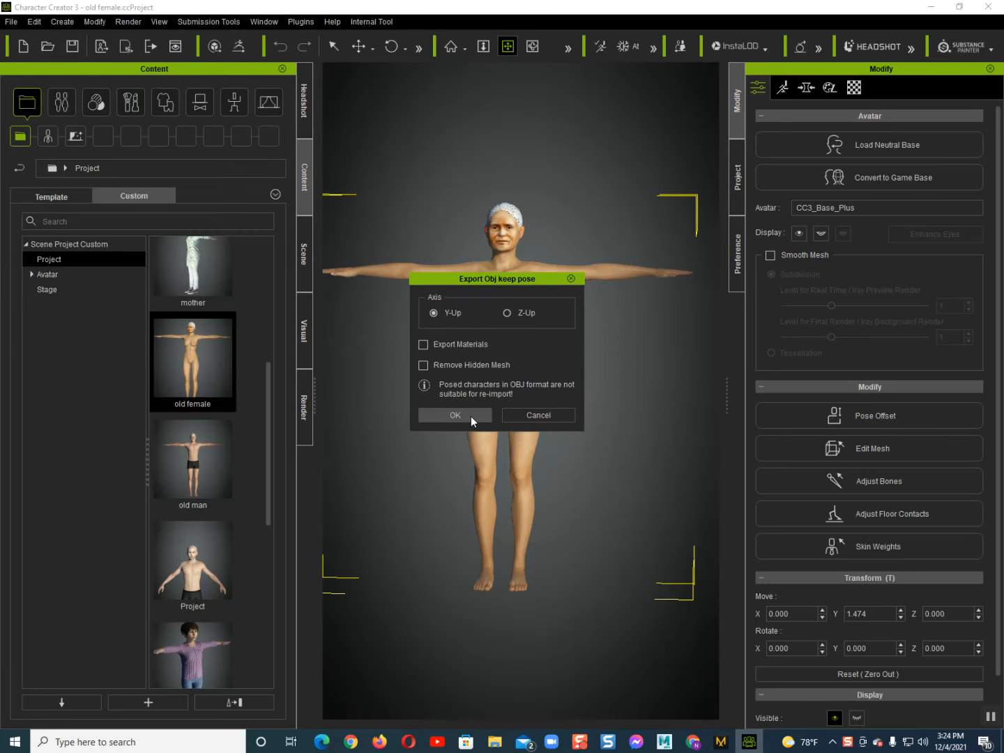
left_click(521, 415)
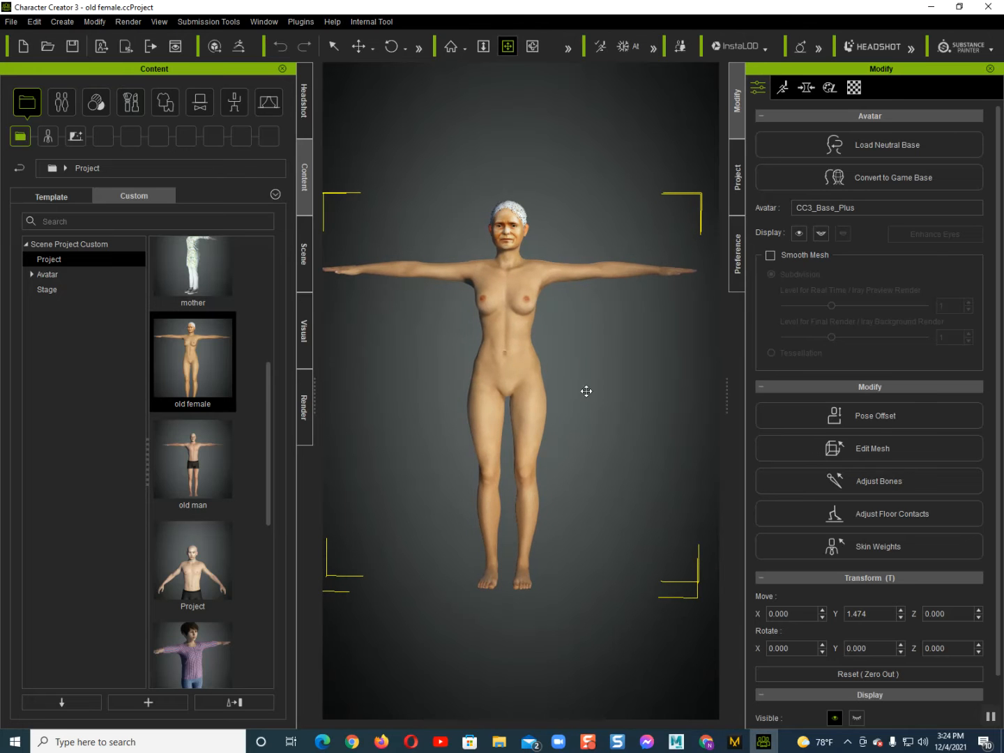
Switch to Marvelous Designer
left_click(738, 744)
left_click(43, 16)
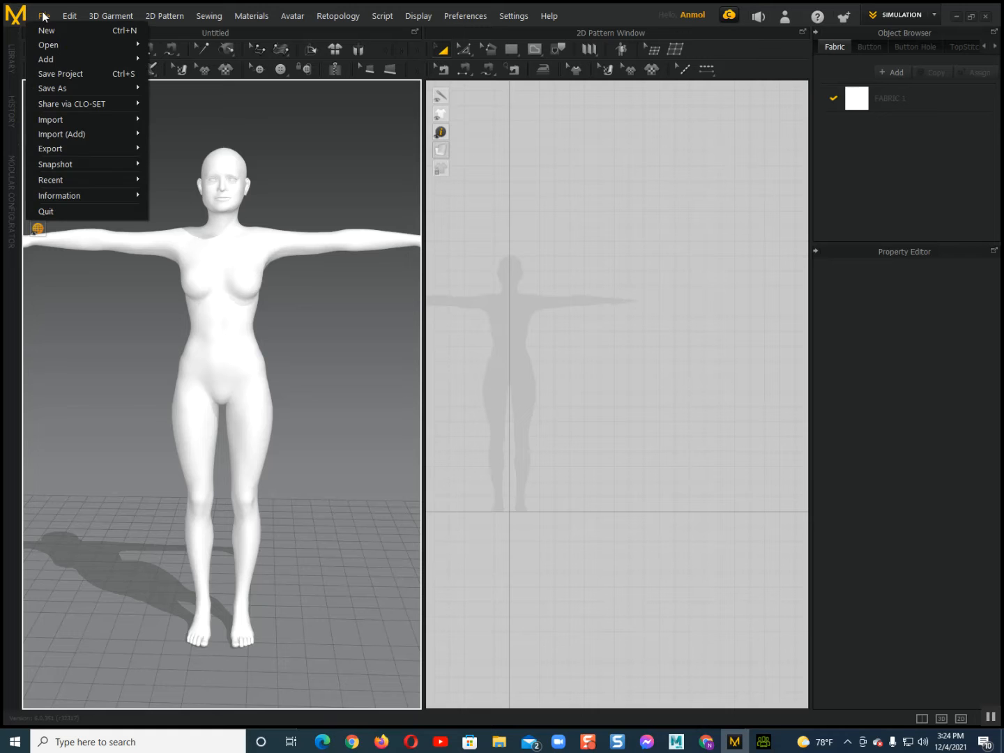
mouse_move(82, 122)
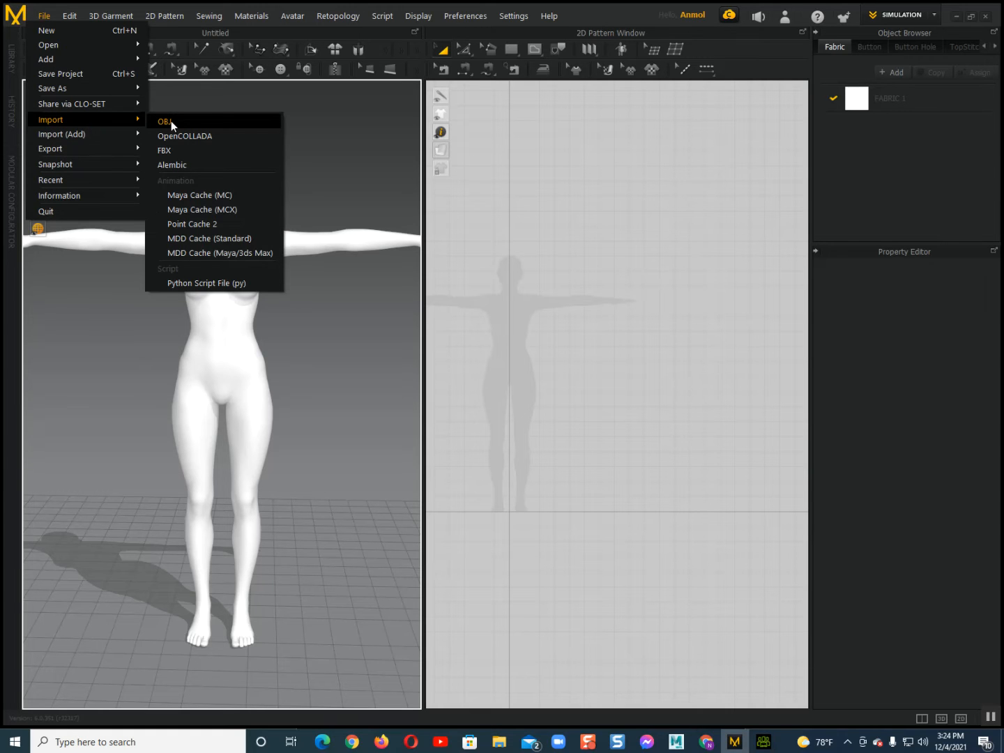
left_click(200, 134)
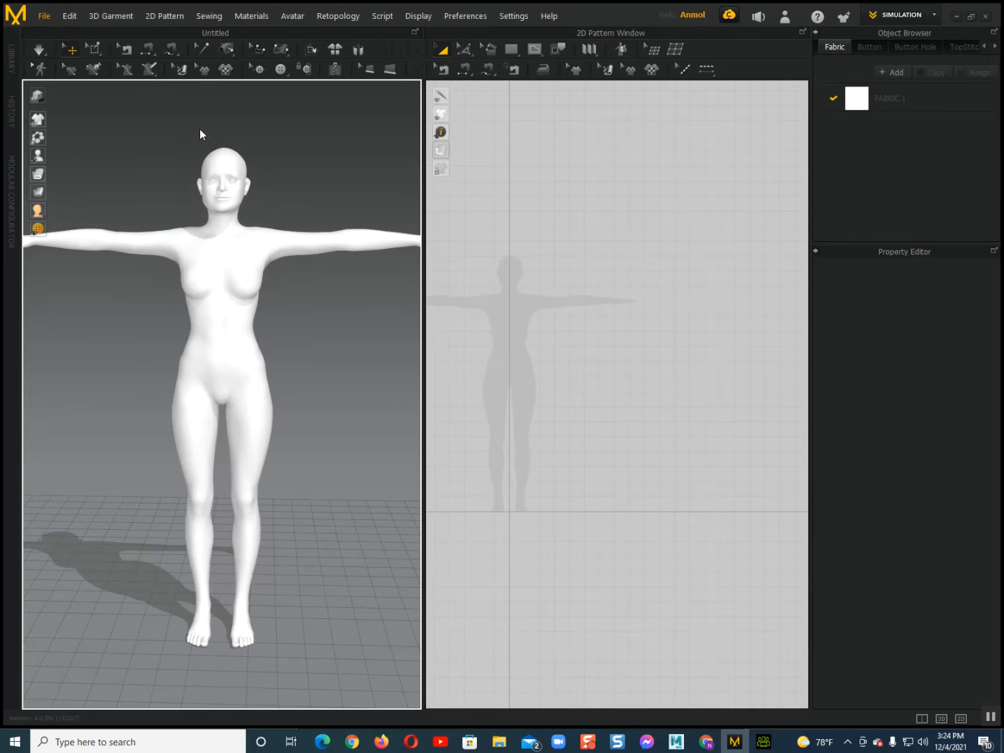
left_click(838, 40)
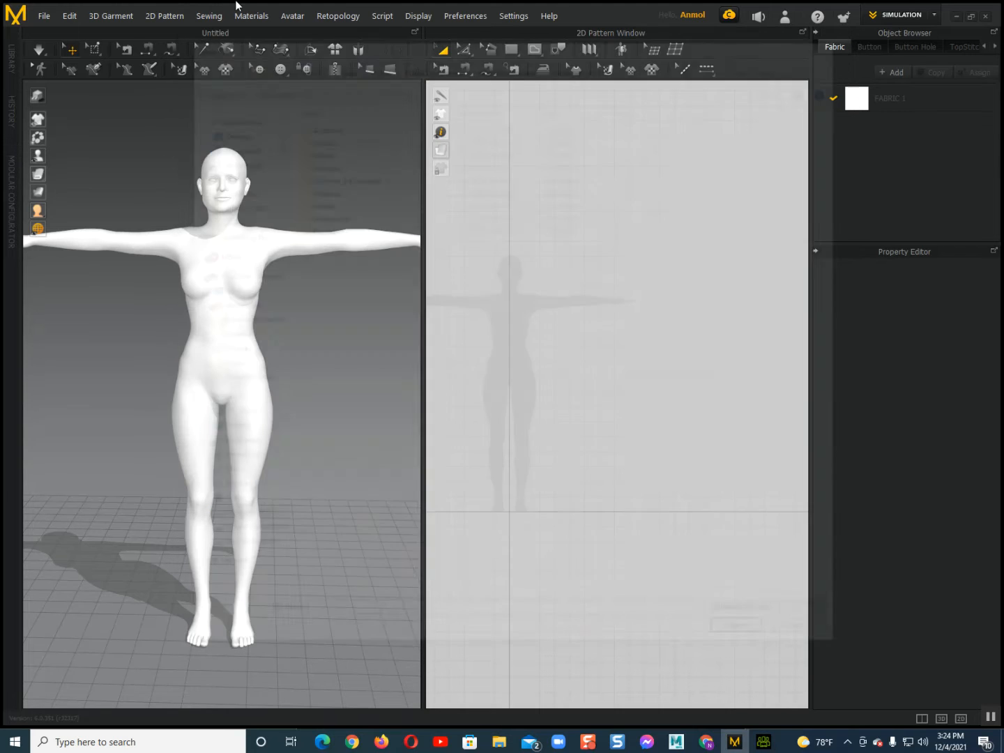
Import the grand mother OBJ file from the new story files folder, keeping the offered import settings
left_click(43, 15)
mouse_move(70, 115)
left_click(171, 120)
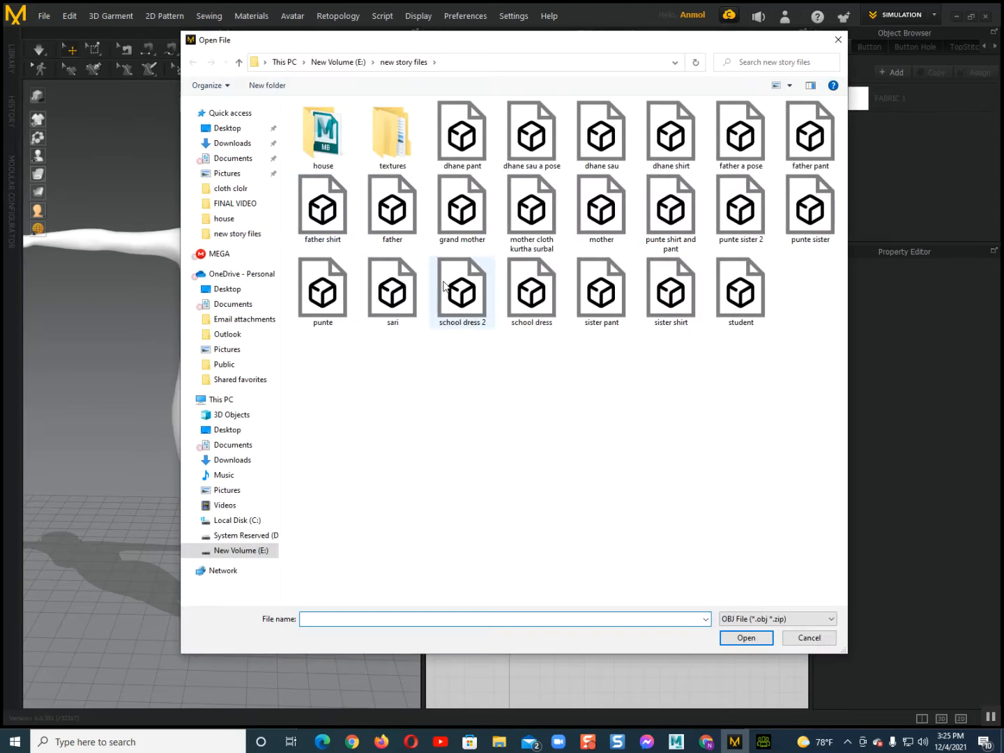
double_click(451, 232)
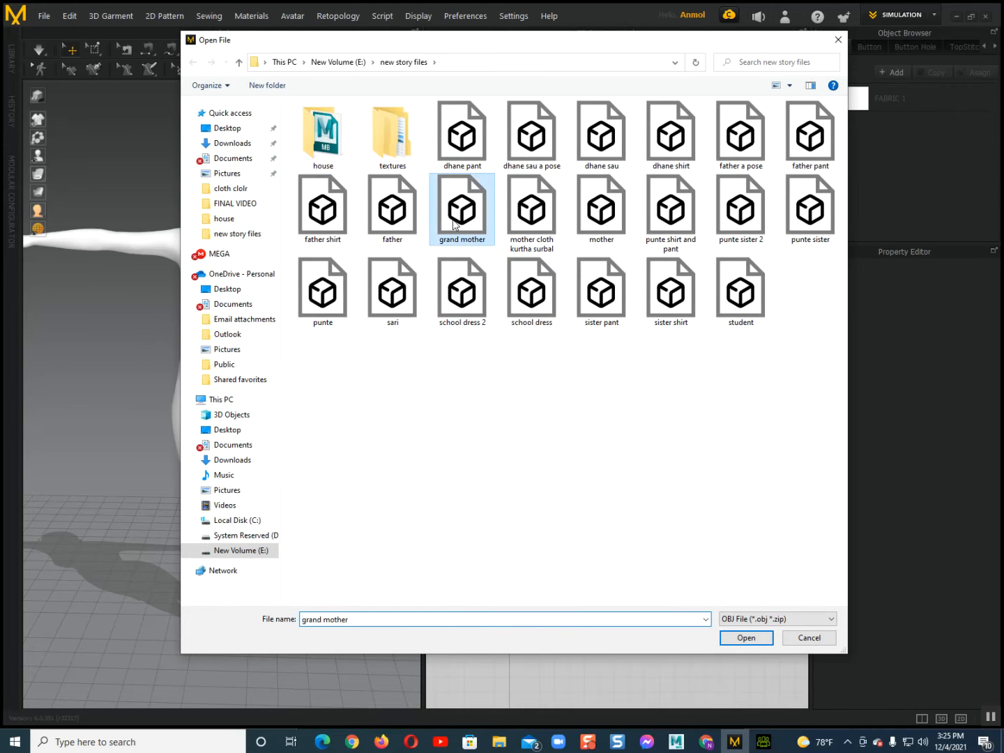
left_click(503, 503)
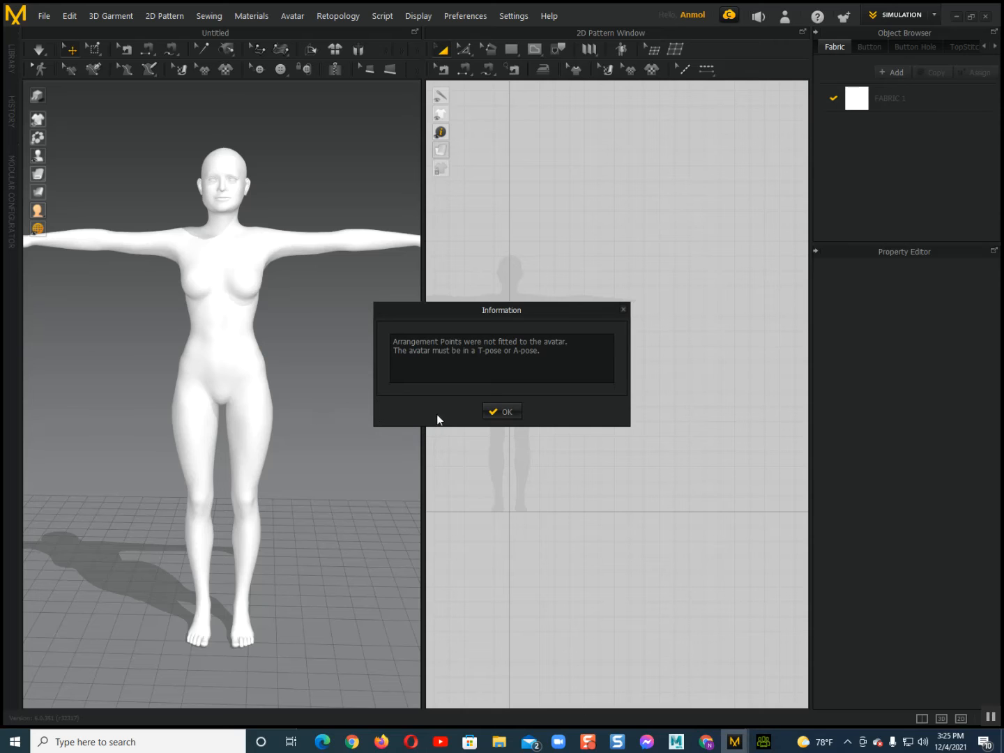
left_click(500, 412)
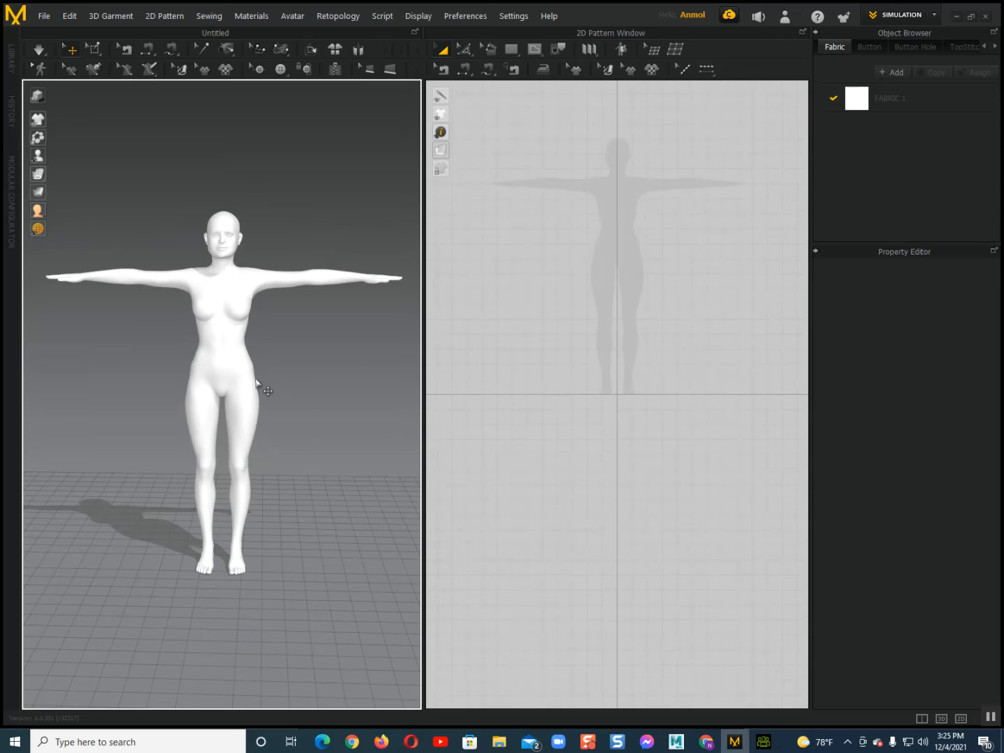
Draw a half-top polygon against the center line: sleeve opening about 10 cm, underarm 15, side 20, hem 13, center 30, neckline 10, shoulder 23
right_click_drag(273, 387, 231, 374)
scroll(231, 377, "up", 1)
middle_click_drag(231, 377, 233, 395)
right_click_drag(233, 395, 272, 393)
middle_click_drag(514, 335, 520, 367)
scroll(523, 349, "up", 3)
scroll(521, 367, "up", 2)
middle_click_drag(604, 337, 541, 395)
scroll(542, 393, "up", 2)
middle_click_drag(559, 391, 560, 427)
middle_click_drag(588, 296, 589, 381)
scroll(589, 379, "up", 2)
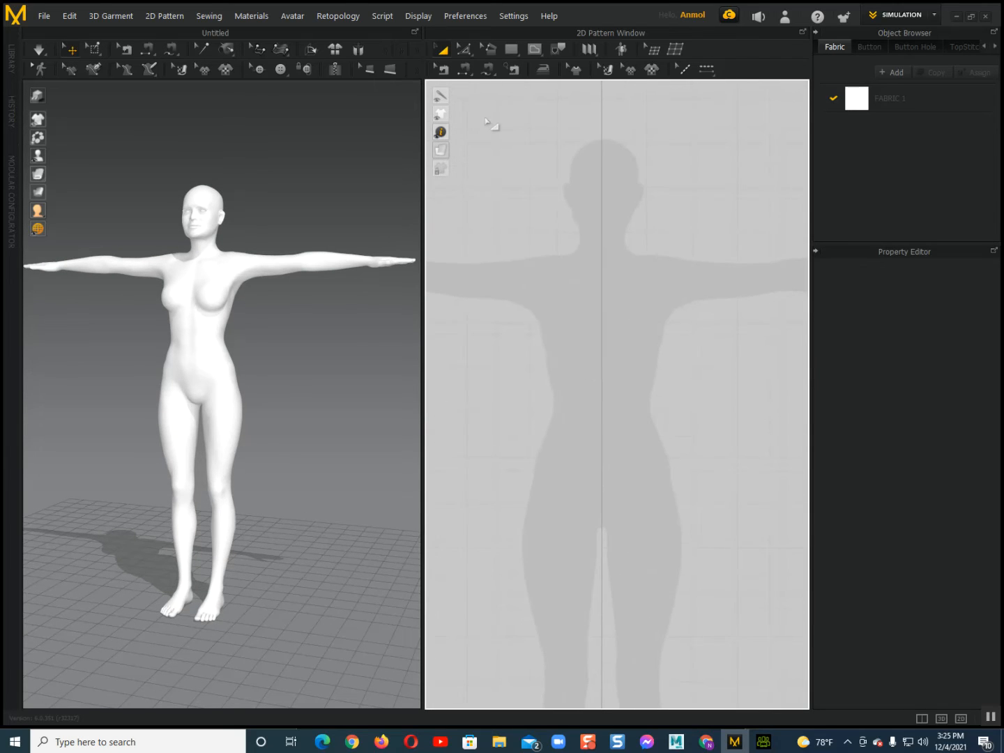
left_click(514, 47)
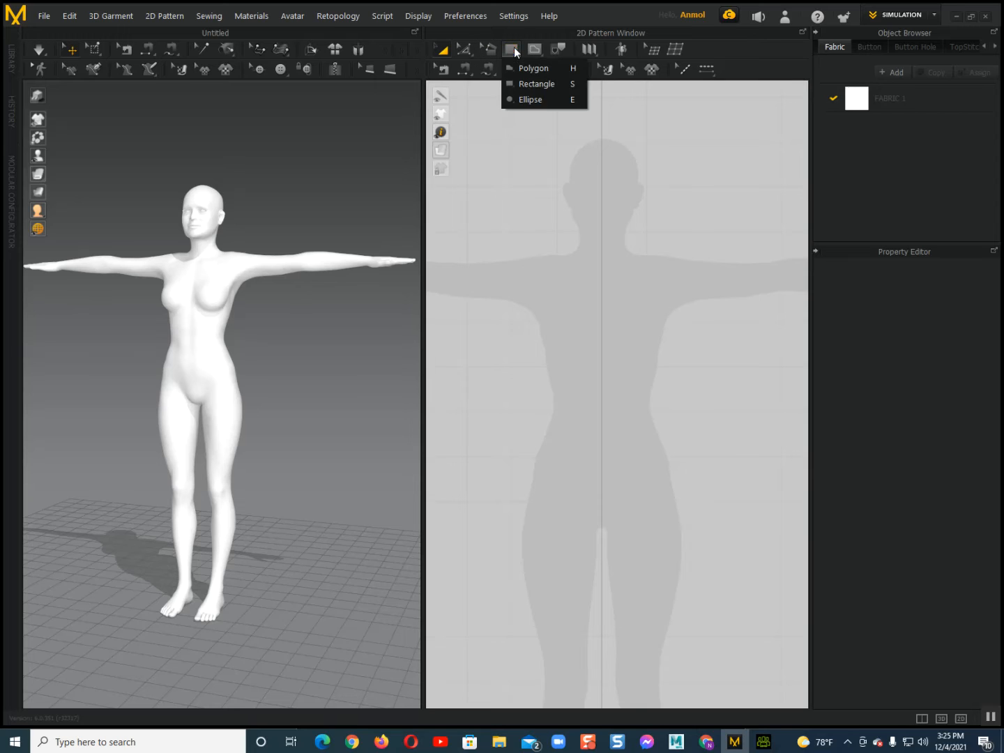
left_click(523, 67)
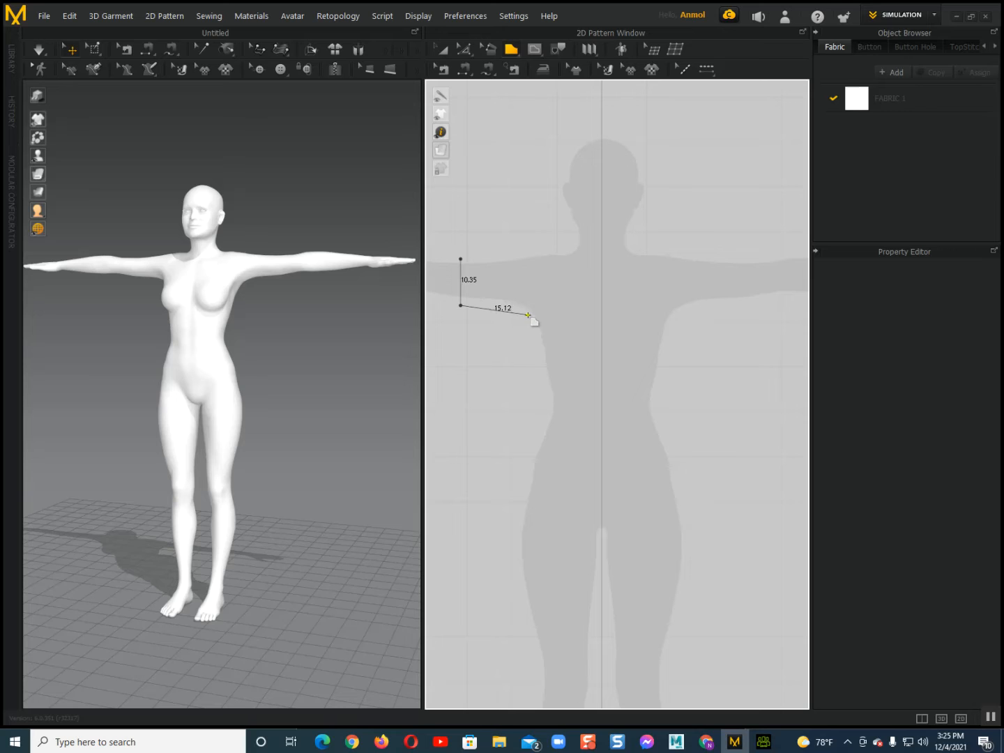
left_click(600, 401)
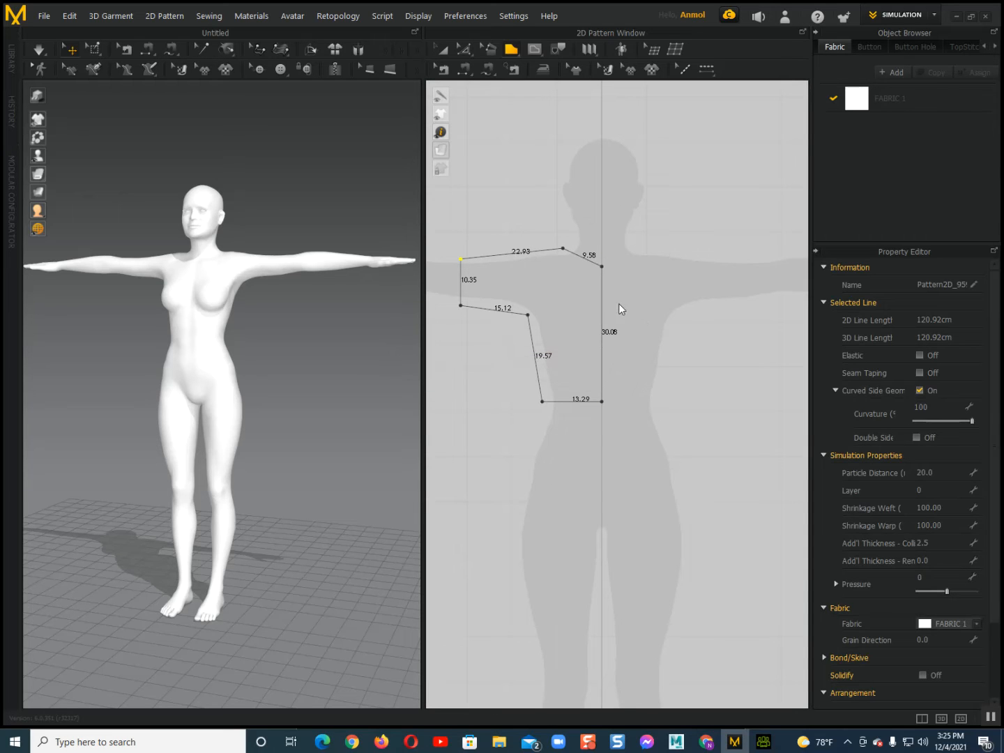
Unfold the half-top pattern across its center edge and delete the leftover midpoint on the hem
scroll(608, 302, "down", 1)
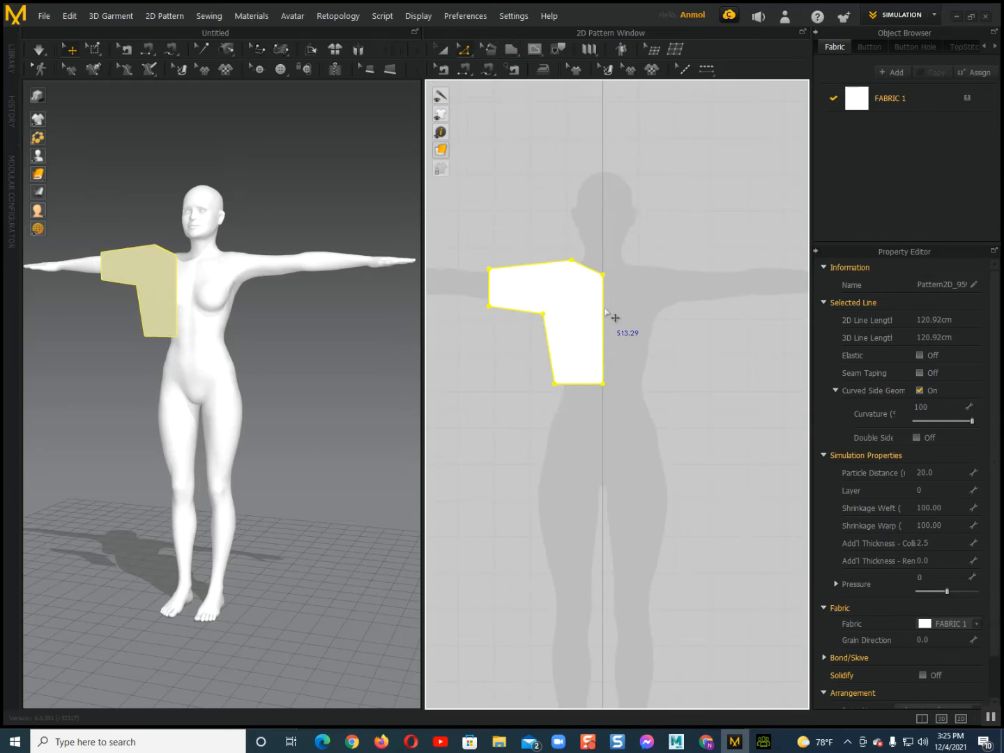
left_click(605, 312)
right_click(605, 312)
left_click(634, 465)
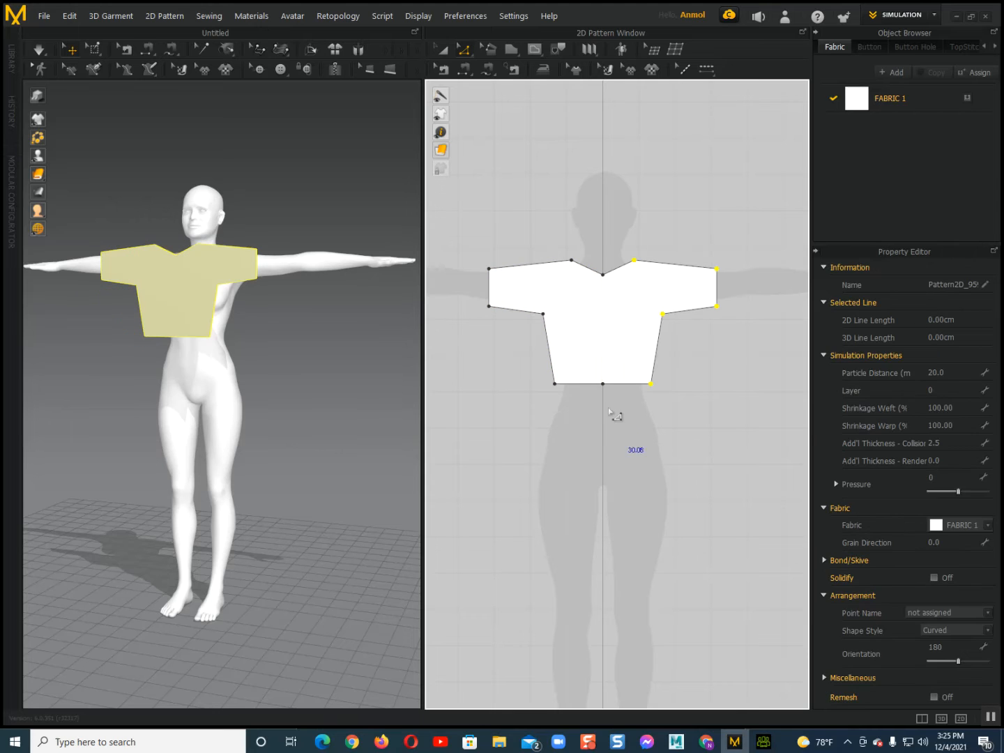
left_click(604, 385)
left_click(616, 398)
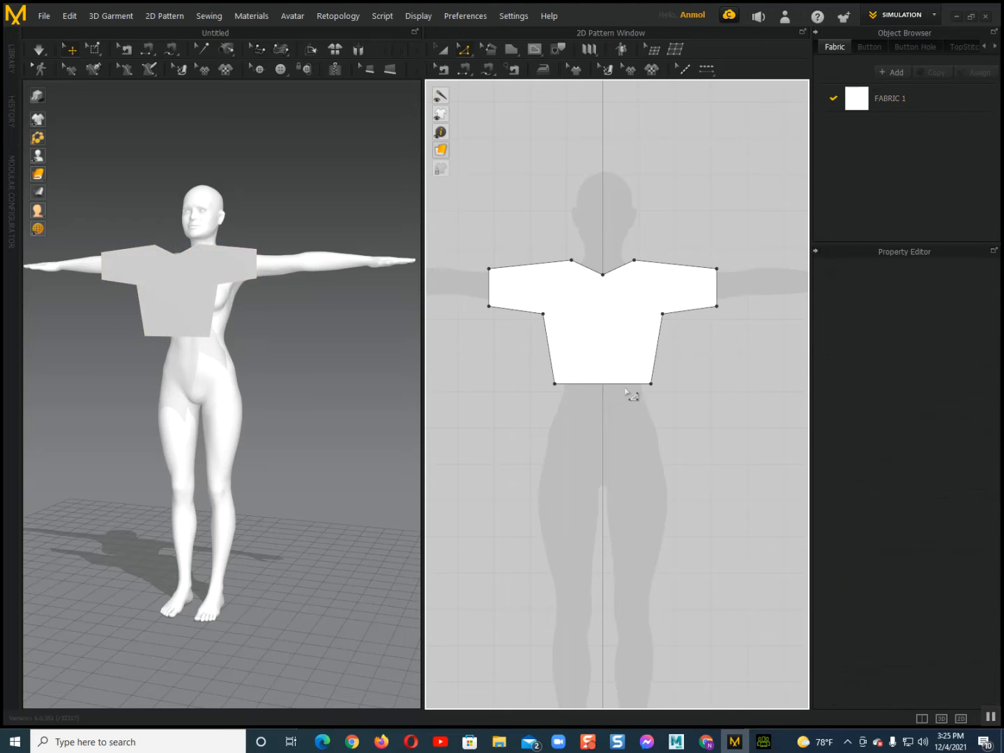
Copy the full top pattern and paste the duplicate beside the avatar silhouette, level with the original
scroll(641, 368, "down", 3)
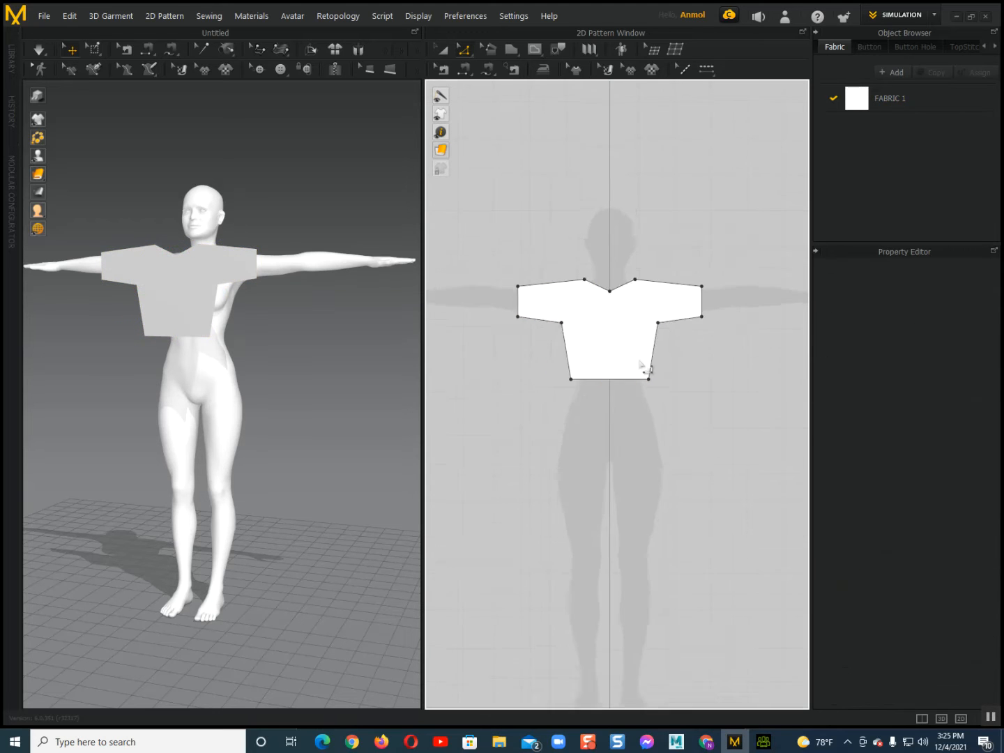
left_click(593, 346)
scroll(609, 345, "down", 2)
middle_click_drag(609, 350, 544, 348)
key("ctrl+c")
key("ctrl+v")
left_click(674, 352)
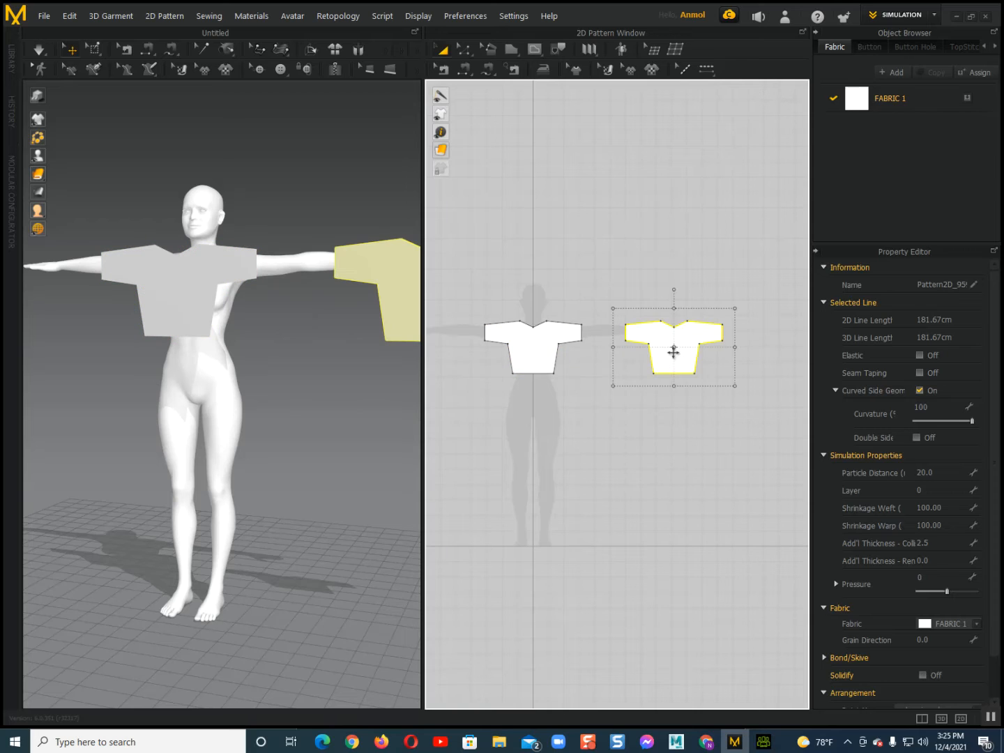
Delete the center neckline point of the duplicated pattern to give it a straight back neckline
scroll(669, 352, "up", 3)
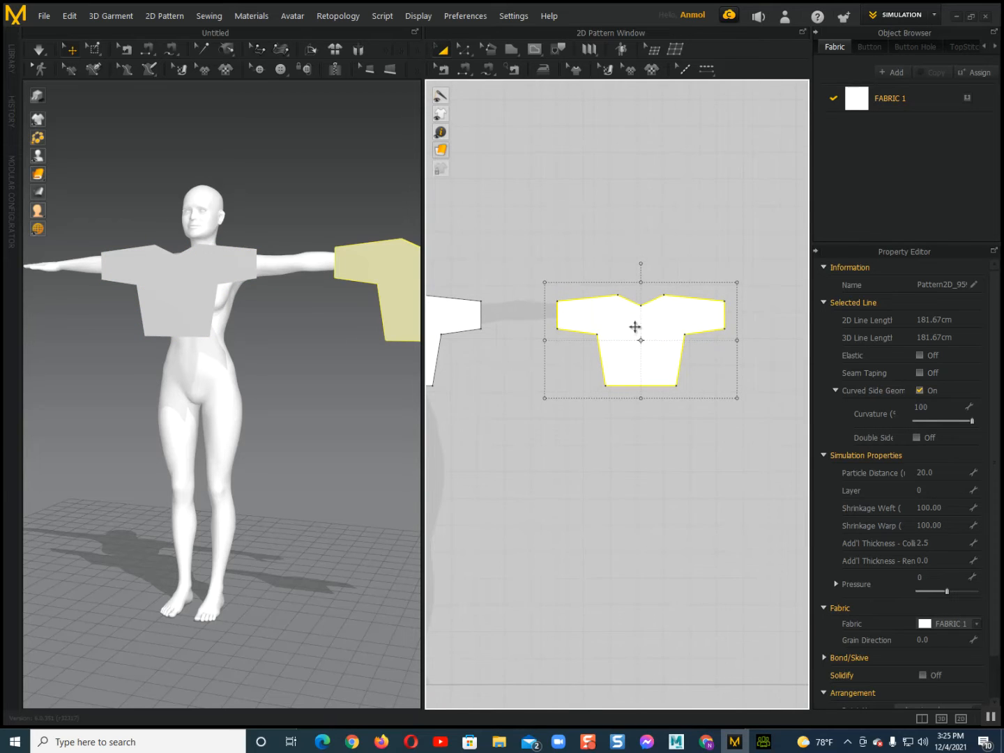
key("z")
left_click_drag(635, 288, 645, 322)
key("Delete")
Move the duplicated pattern in 3D so it lines up with the avatar's torso and sits behind its back
scroll(330, 284, "down", 3)
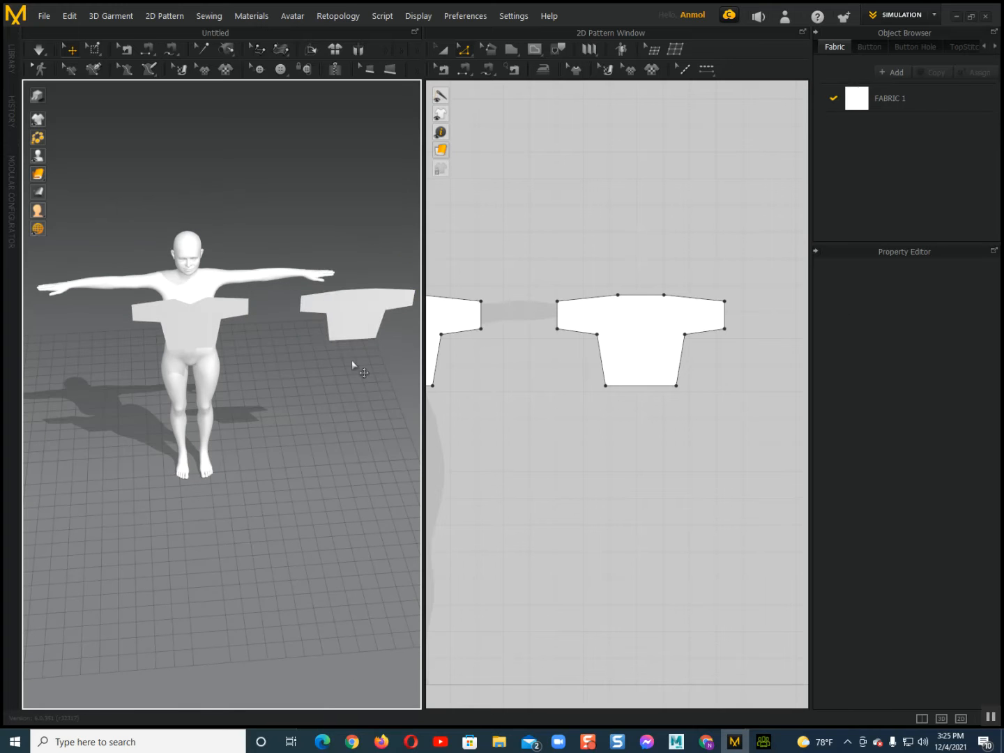
left_click(353, 310)
left_click_drag(369, 302, 200, 292)
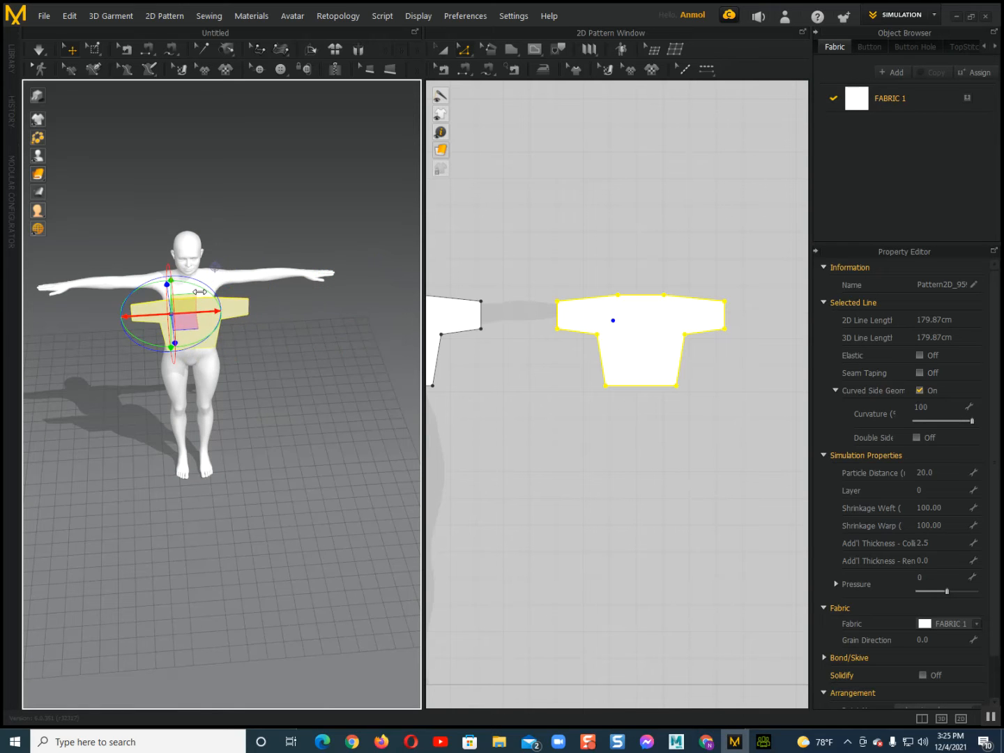
right_click_drag(213, 333, 371, 363)
left_click_drag(380, 399, 304, 392)
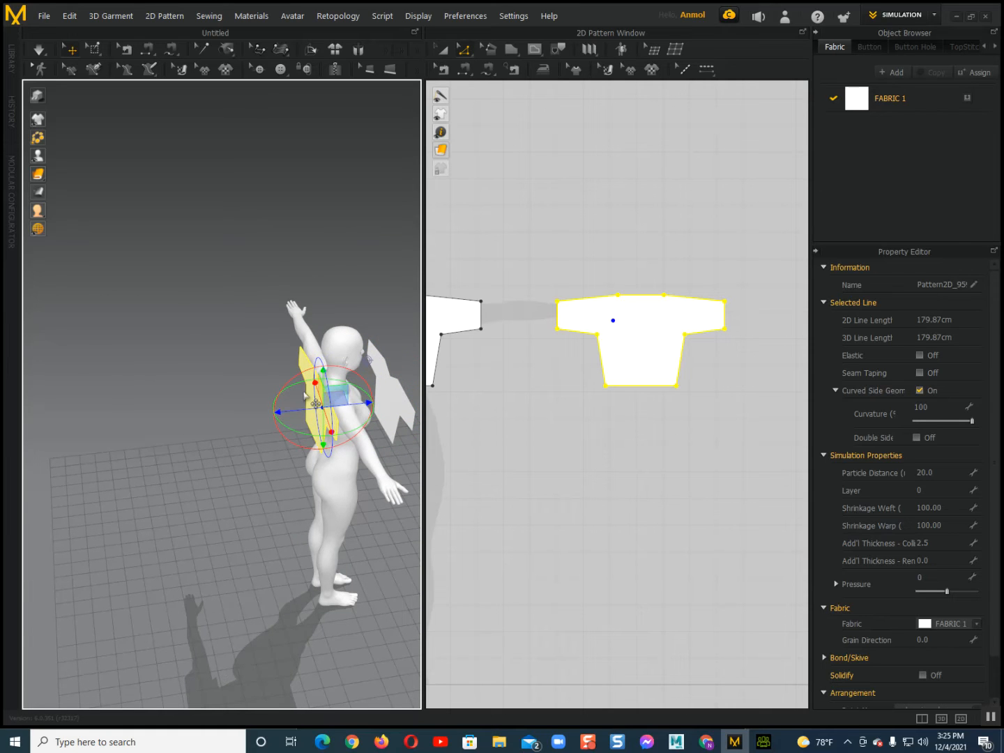
Move the front pattern closer to the avatar's chest in 3D
right_click_drag(293, 425, 204, 336)
left_click(213, 336)
left_click_drag(229, 337, 180, 313)
right_click_drag(213, 384, 266, 415)
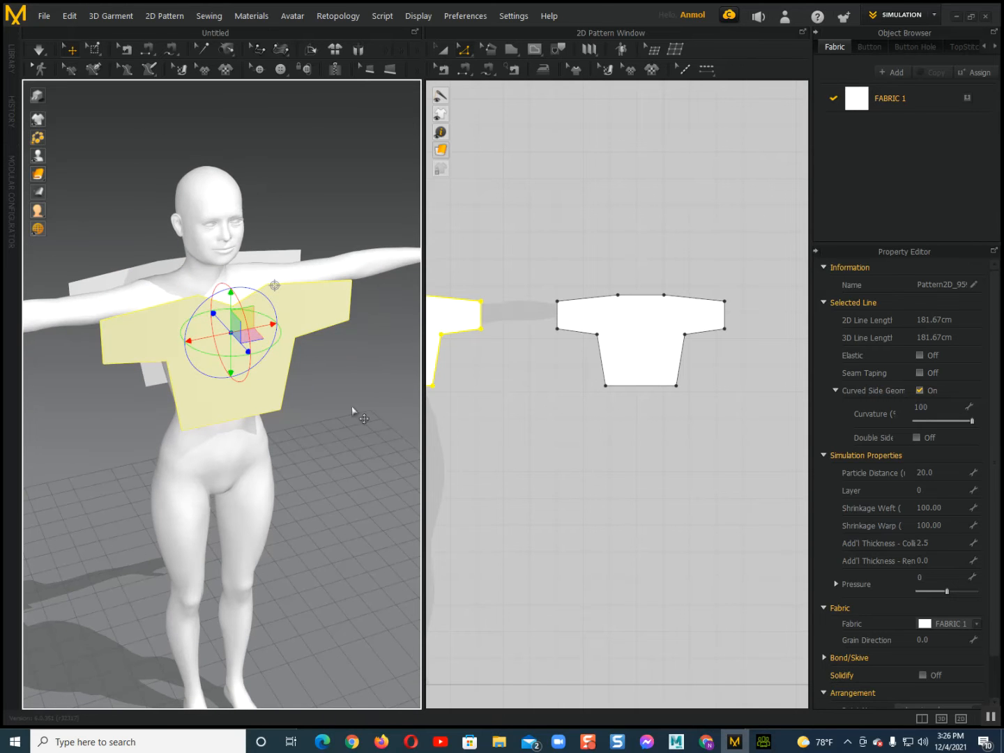
Sew both shoulder and upper sleeve edges of the back pattern to the matching edges of the front pattern
left_click(468, 70)
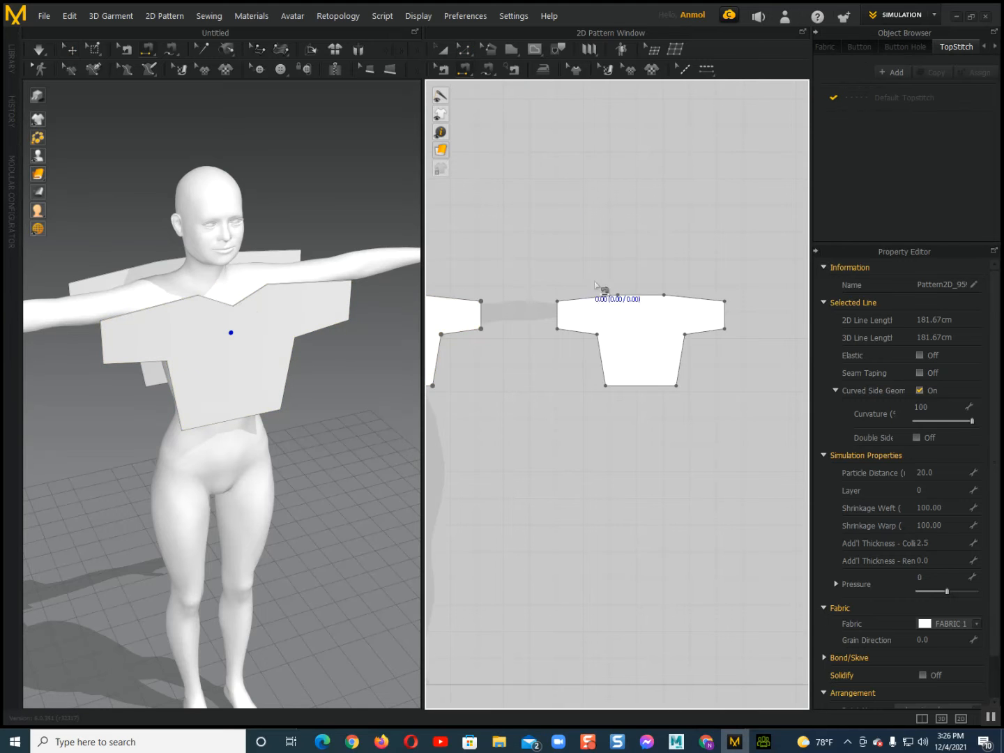
scroll(594, 281, "up", 2)
left_click(598, 302)
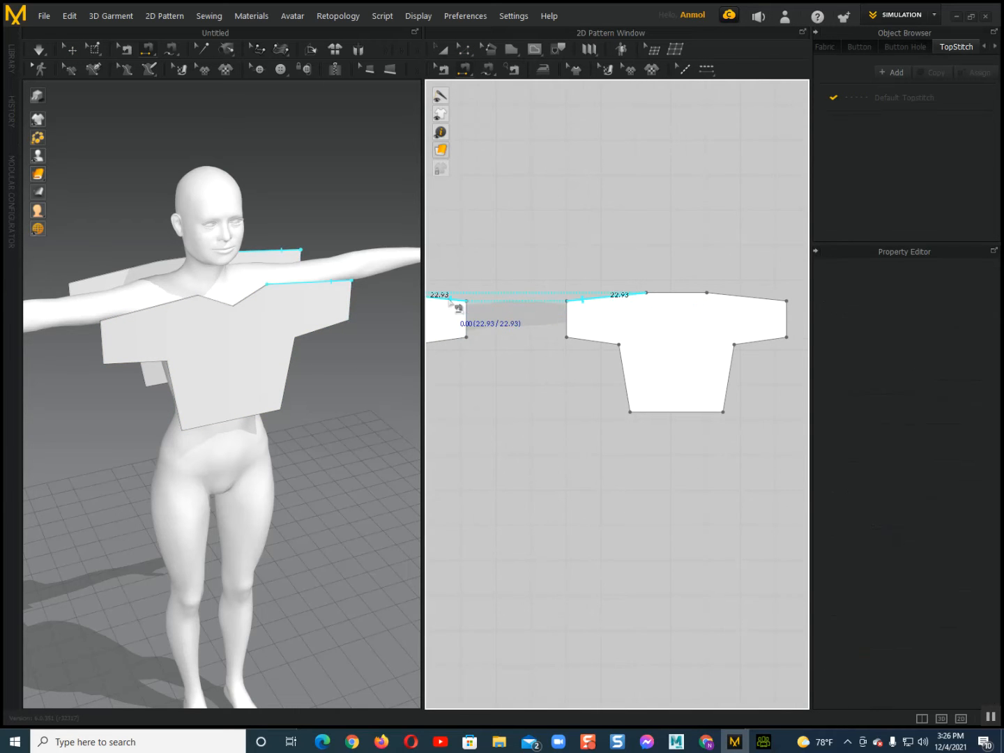
left_click(454, 300)
left_click(760, 299)
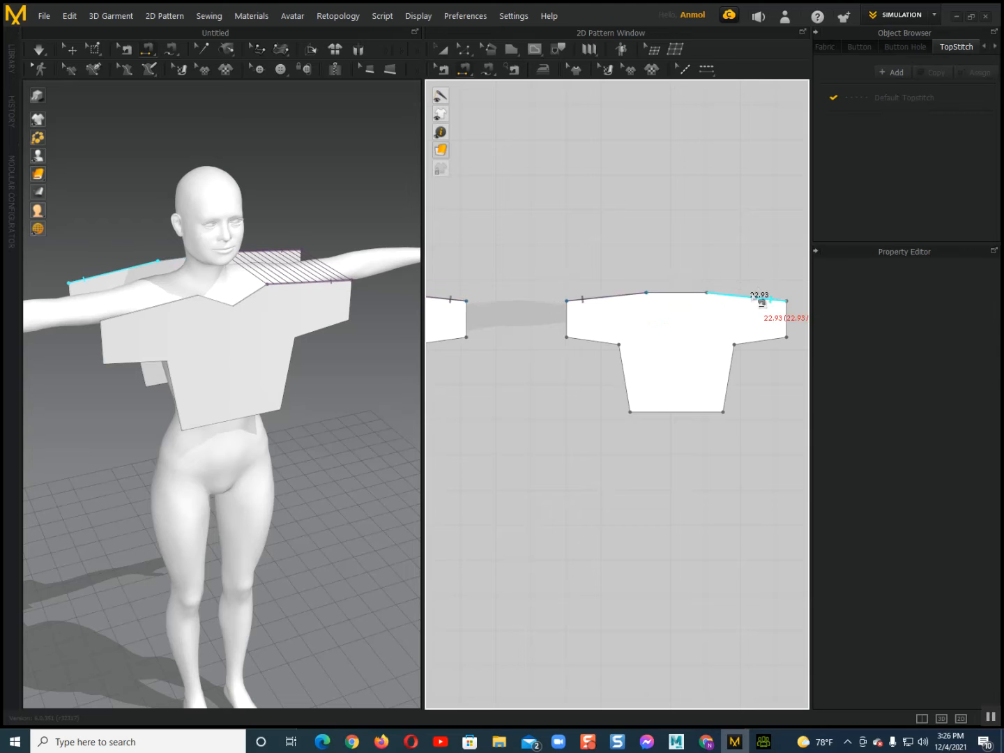
middle_click_drag(705, 310, 861, 312)
middle_click_drag(493, 310, 649, 312)
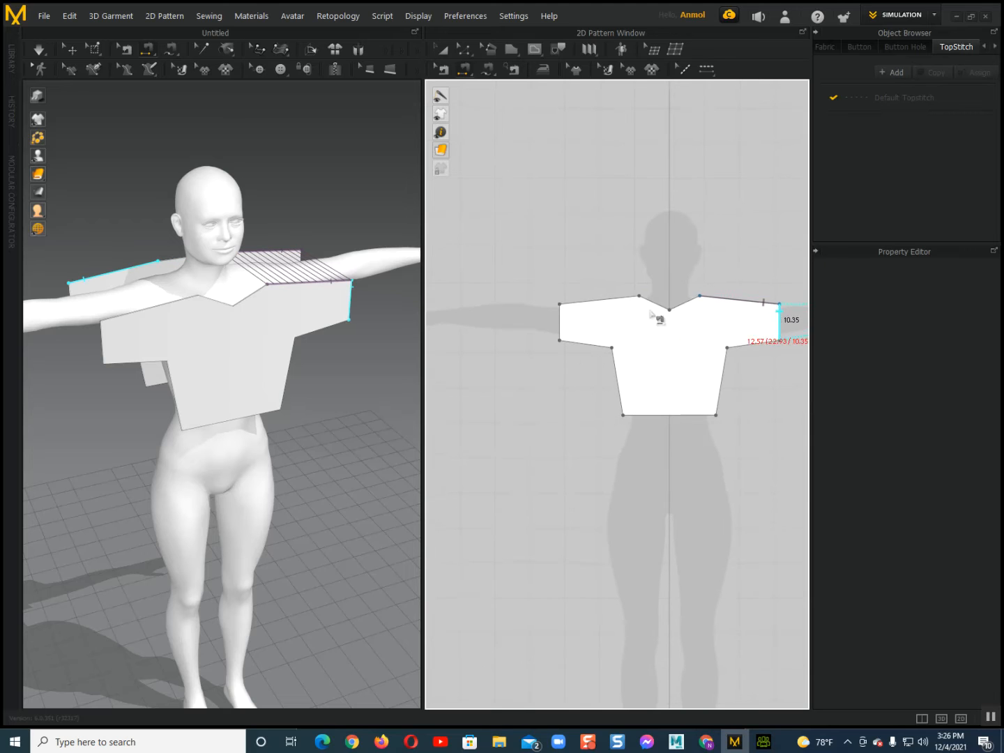
left_click(601, 308)
Sew the underarm sleeve edges of the front pattern to the matching back pattern edges on both sides
scroll(589, 352, "down", 3)
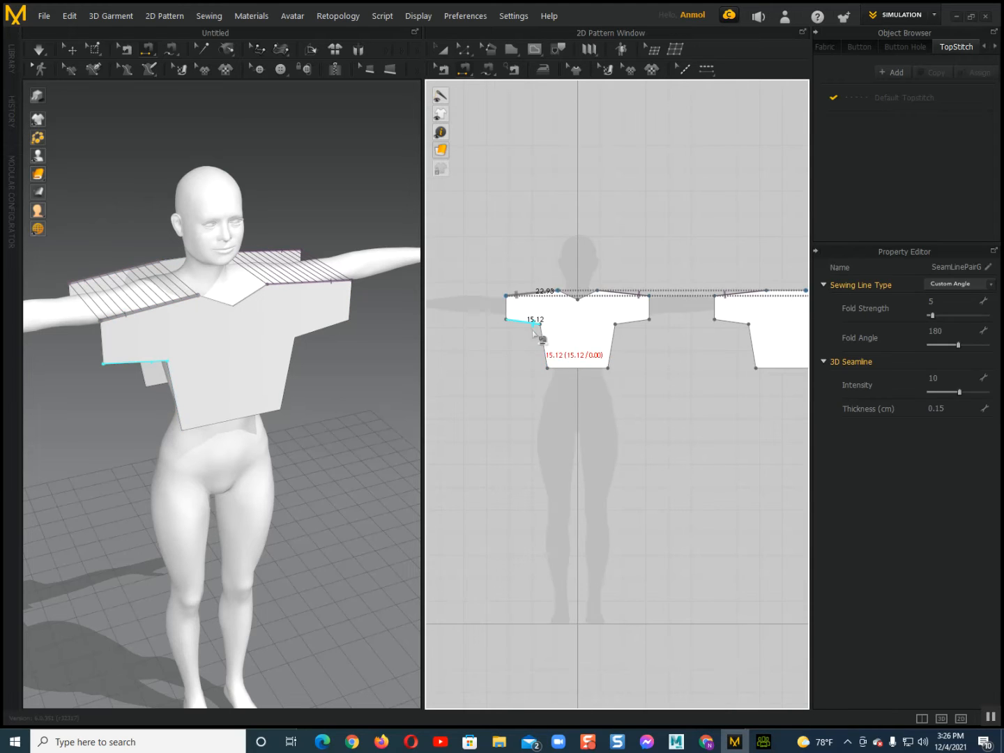
left_click(523, 322)
middle_click_drag(792, 335, 689, 318)
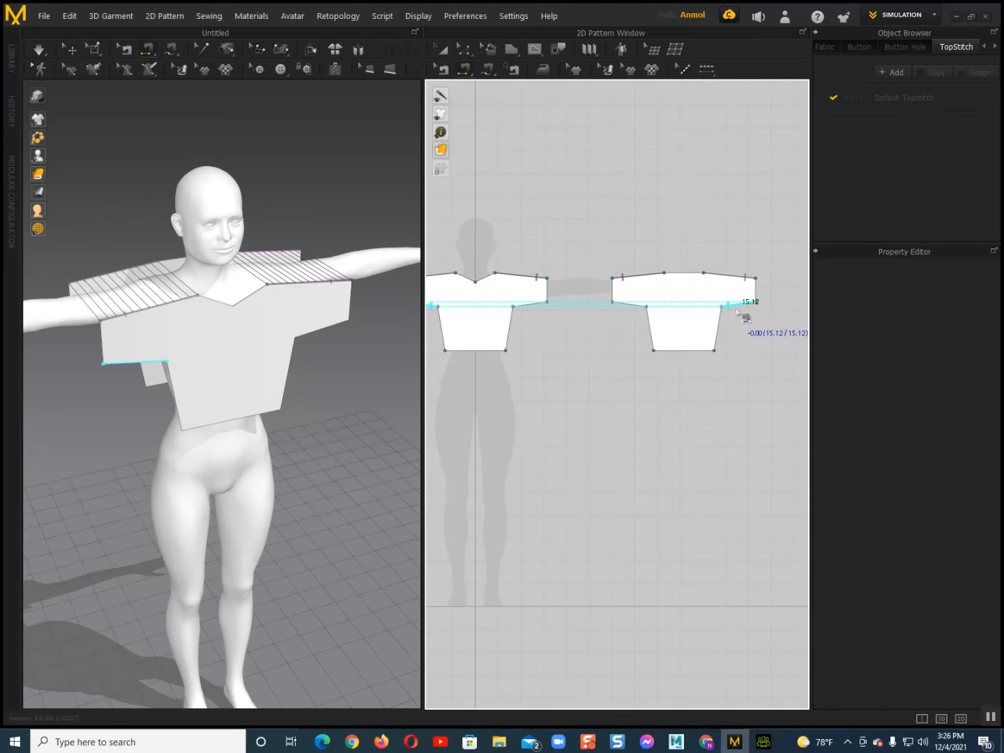
left_click(729, 304)
left_click(548, 310)
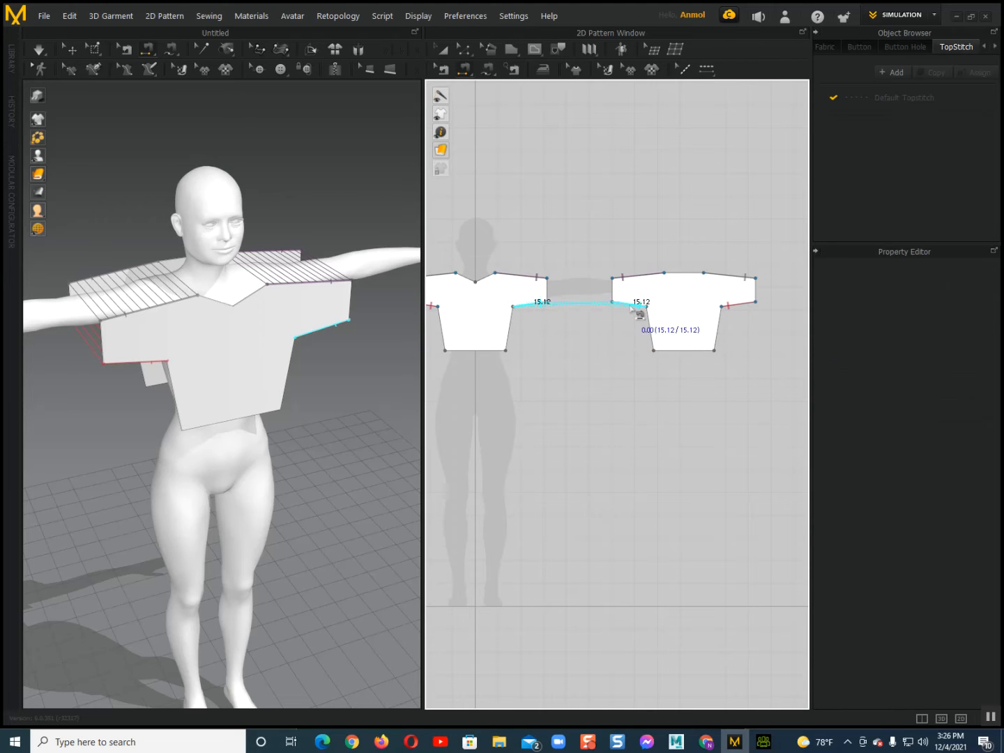
left_click(637, 309)
left_click(636, 311)
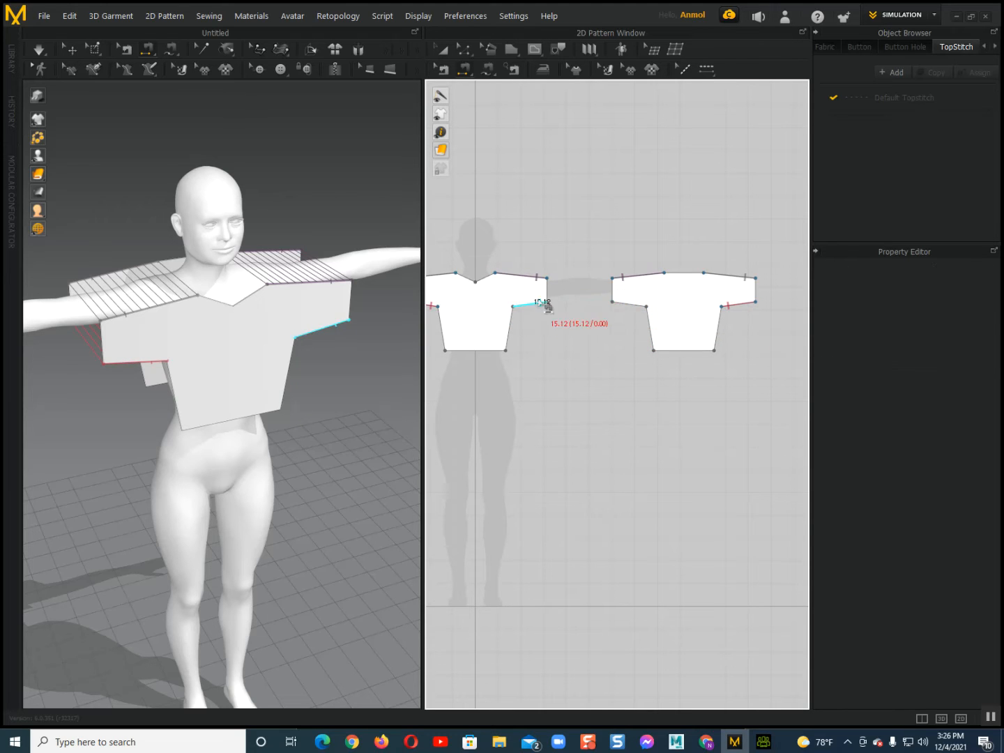
left_click(636, 310)
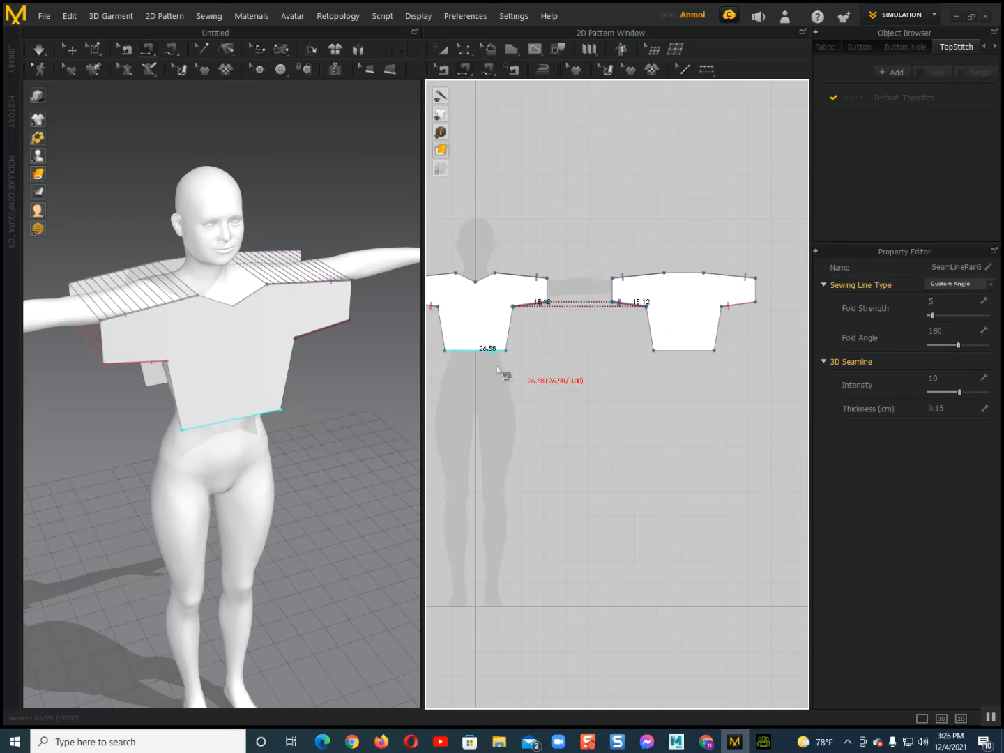
Sew both torso side edges of the front pattern to the matching side edges of the back pattern
left_click(507, 342)
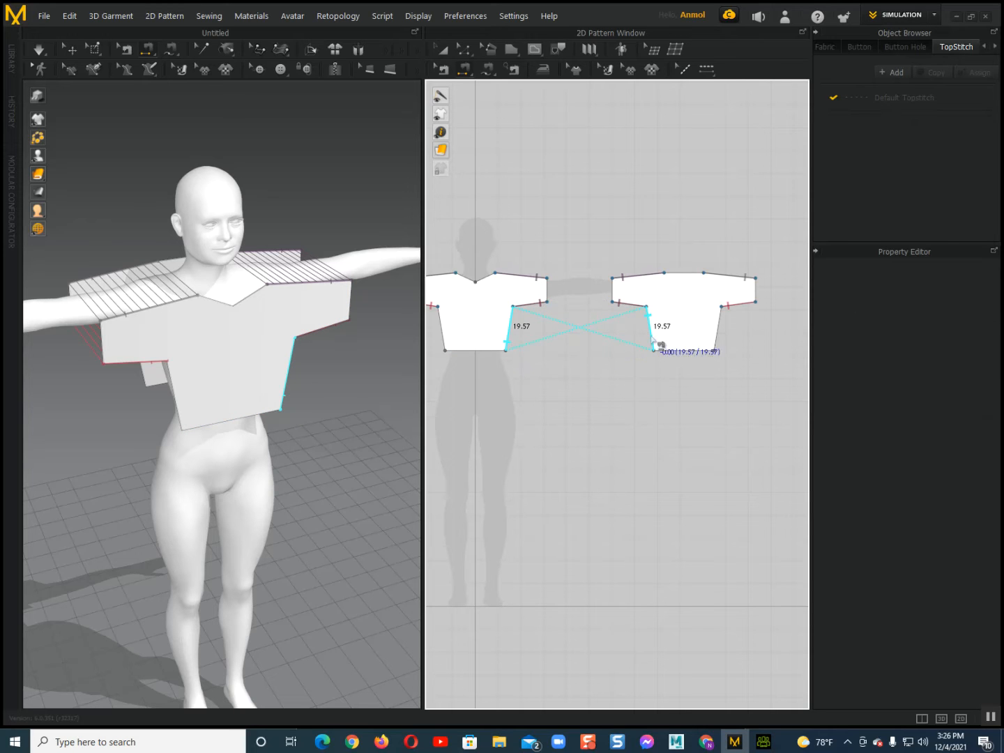
left_click(651, 335)
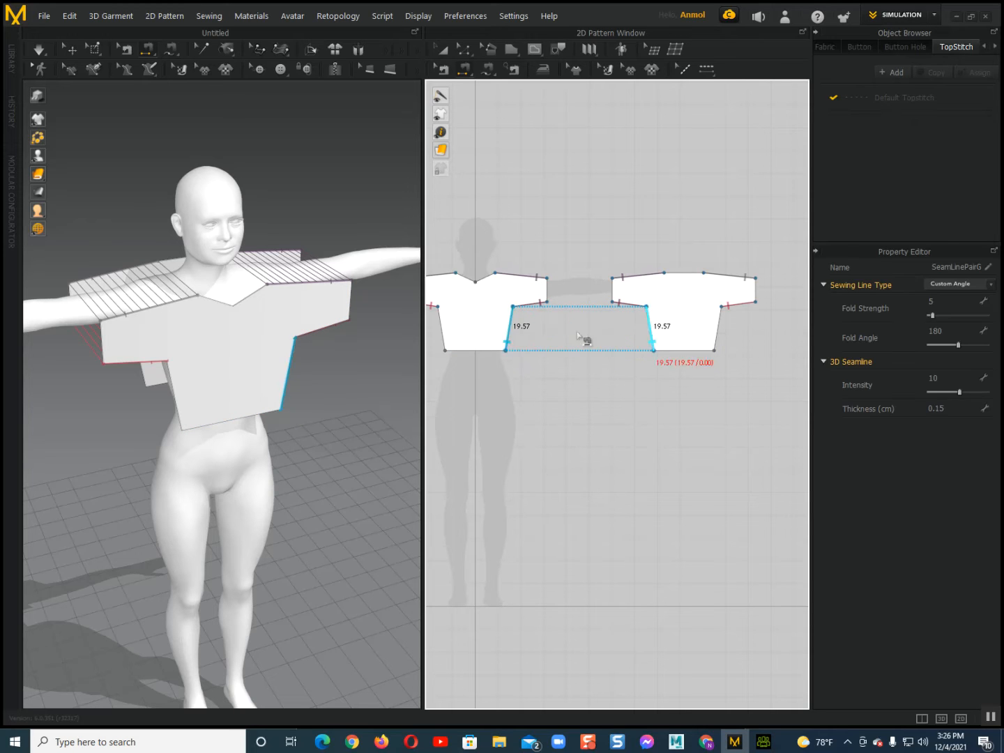
left_click(447, 333)
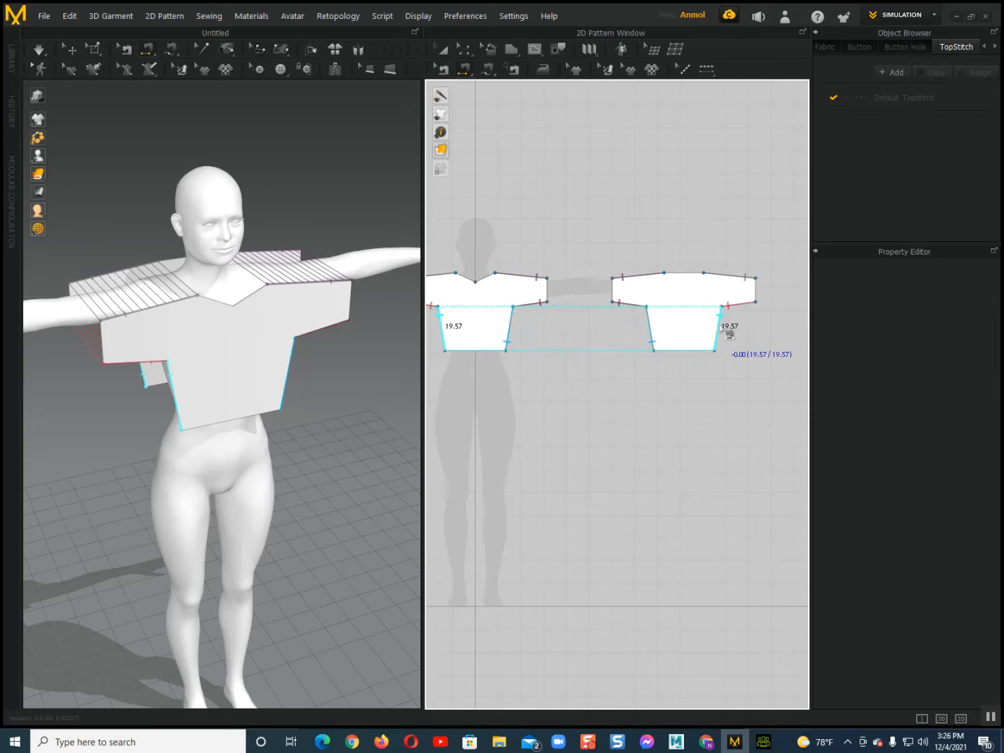
left_click(723, 329)
Simulate the sewn top so that it drapes onto the avatar's torso
key("space")
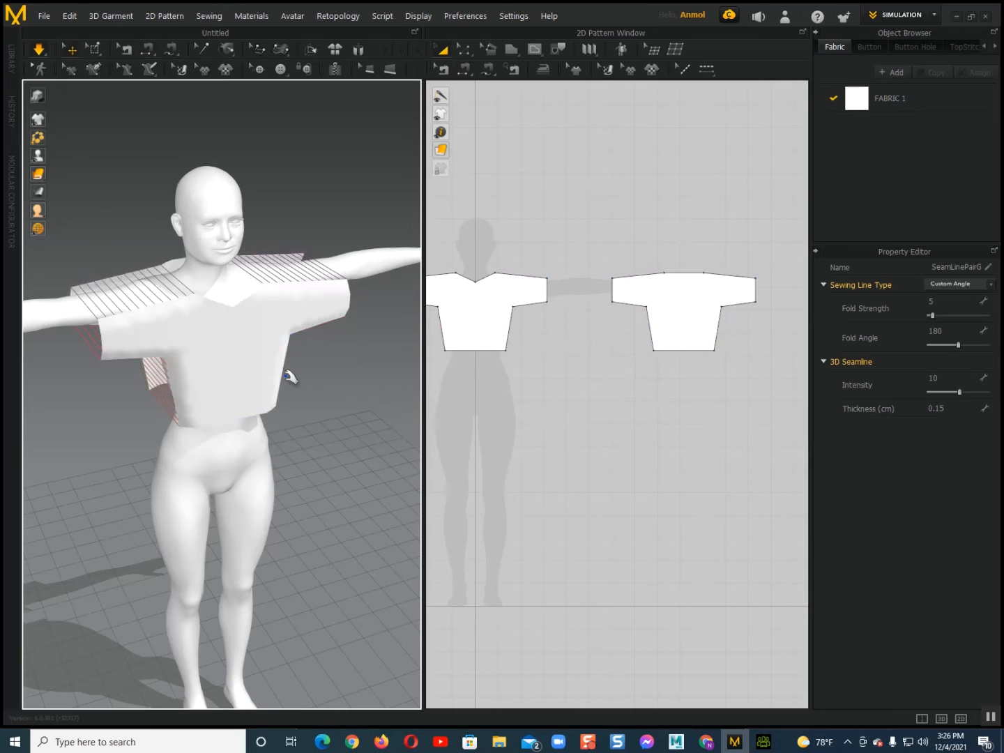
right_click_drag(264, 369, 201, 378)
middle_click_drag(203, 378, 167, 318)
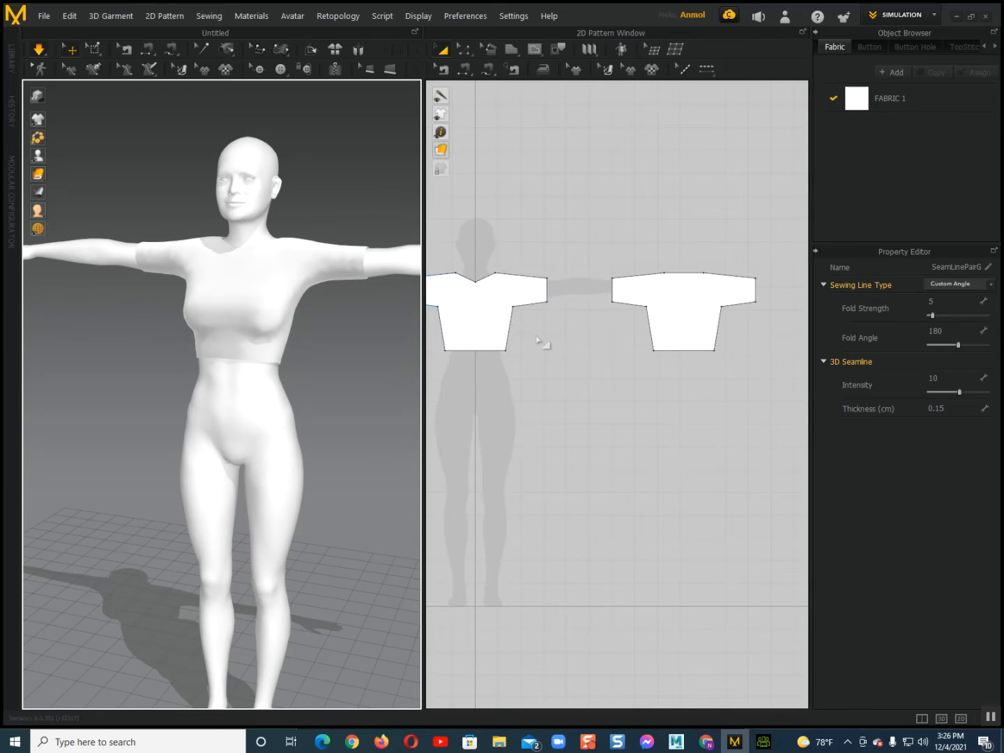
right_click_drag(292, 379, 390, 386)
Lengthen the top slightly by moving the bottom edges of the front and back patterns down together
left_click(488, 350)
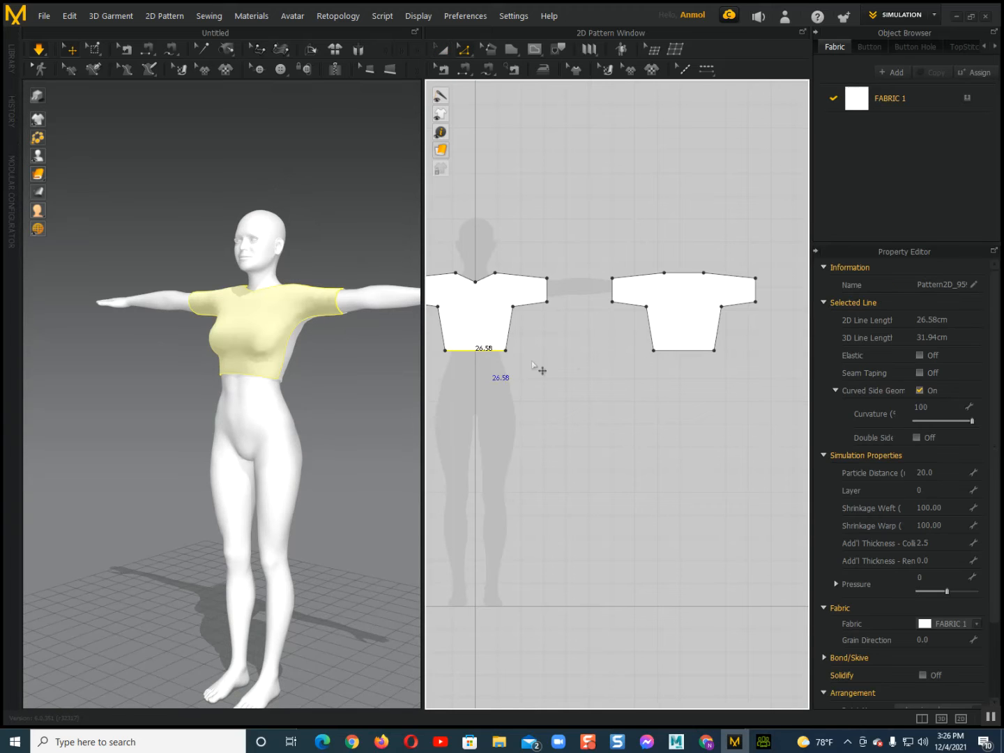
left_click_drag(671, 353, 669, 358)
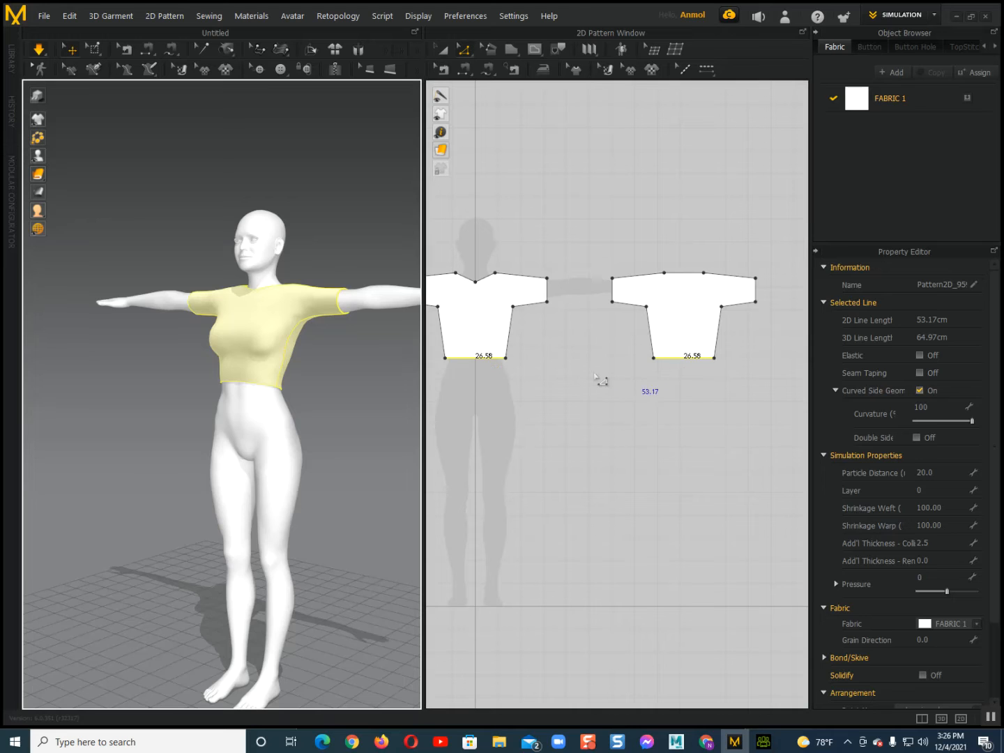
scroll(166, 443, "down", 2)
right_click_drag(203, 408, 300, 460)
left_click(345, 436)
middle_click_drag(301, 459, 284, 430)
right_click_drag(283, 431, 314, 418)
Draw a rectangular skirt pattern about 72 cm wide and 87 cm tall over the avatar's legs below the front pattern
middle_click_drag(578, 423, 722, 361)
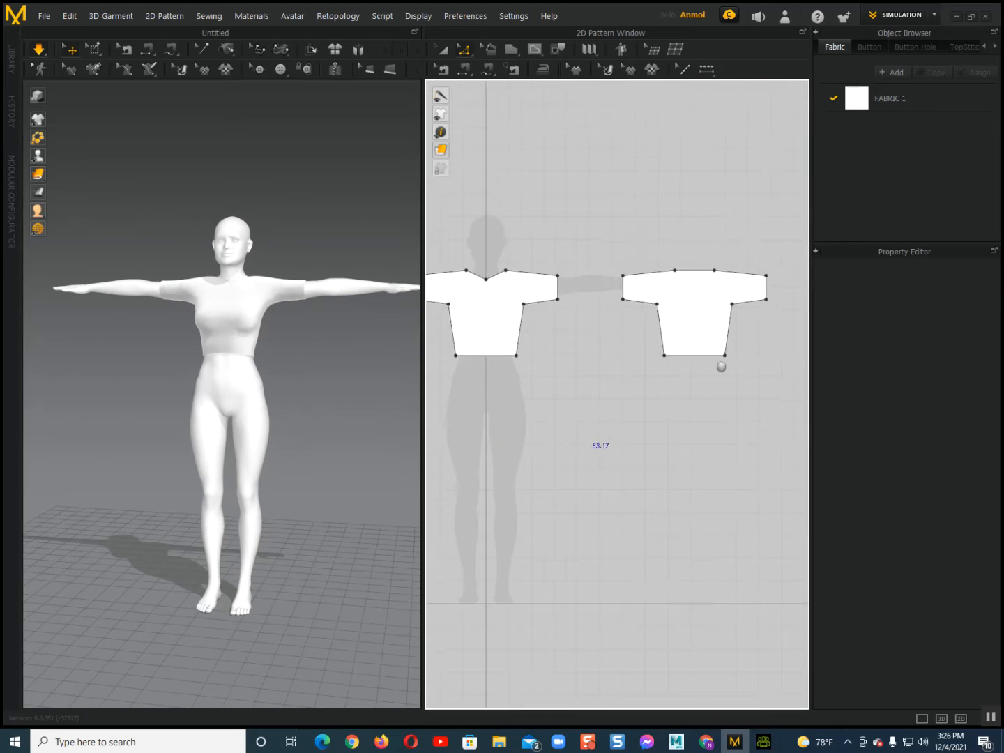
scroll(601, 385, "up", 3)
scroll(602, 385, "up", 2)
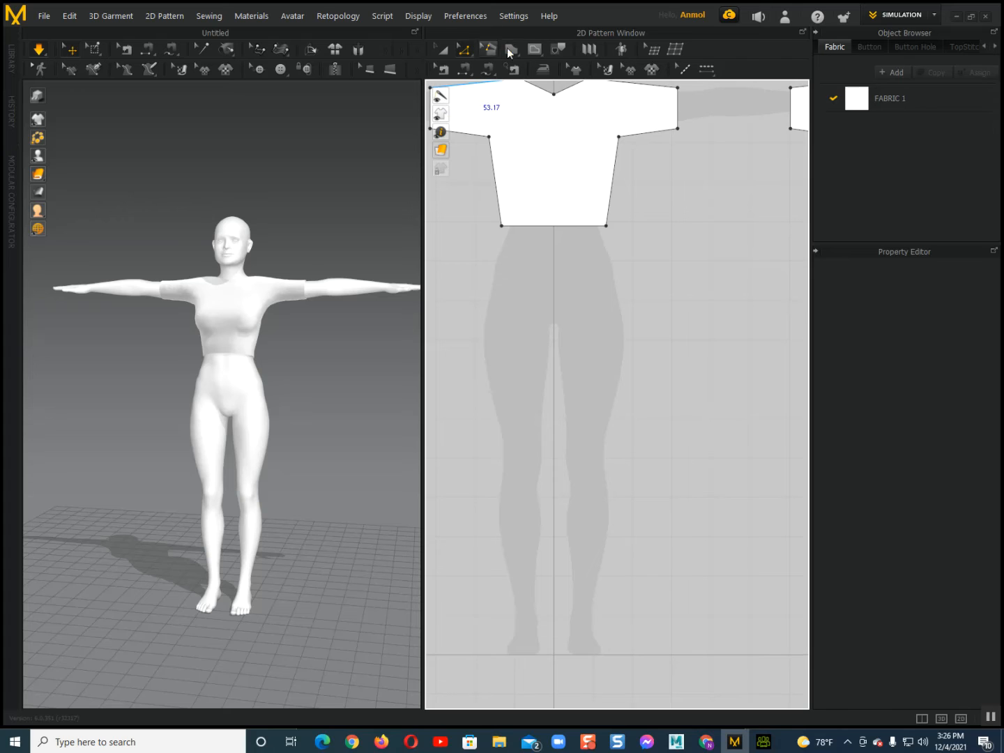
left_click(513, 47)
left_click(524, 83)
middle_click_drag(536, 264, 540, 209)
mouse_move(479, 210)
left_mouse_down()
mouse_move(637, 431)
mouse_move(631, 559)
mouse_move(761, 555)
left_mouse_up()
Wrap the rectangle around the back of the avatar's legs using the skirt arrangement point at the hips, and hide the arrangement points
right_click_drag(328, 422, 223, 419)
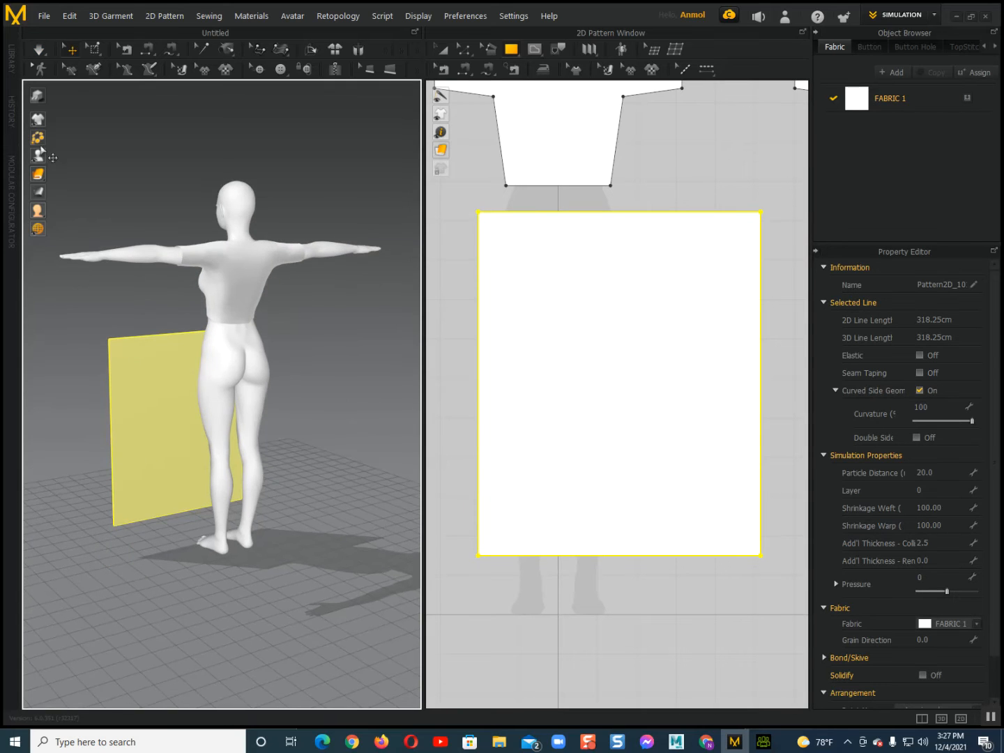
mouse_move(37, 170)
left_click(77, 159)
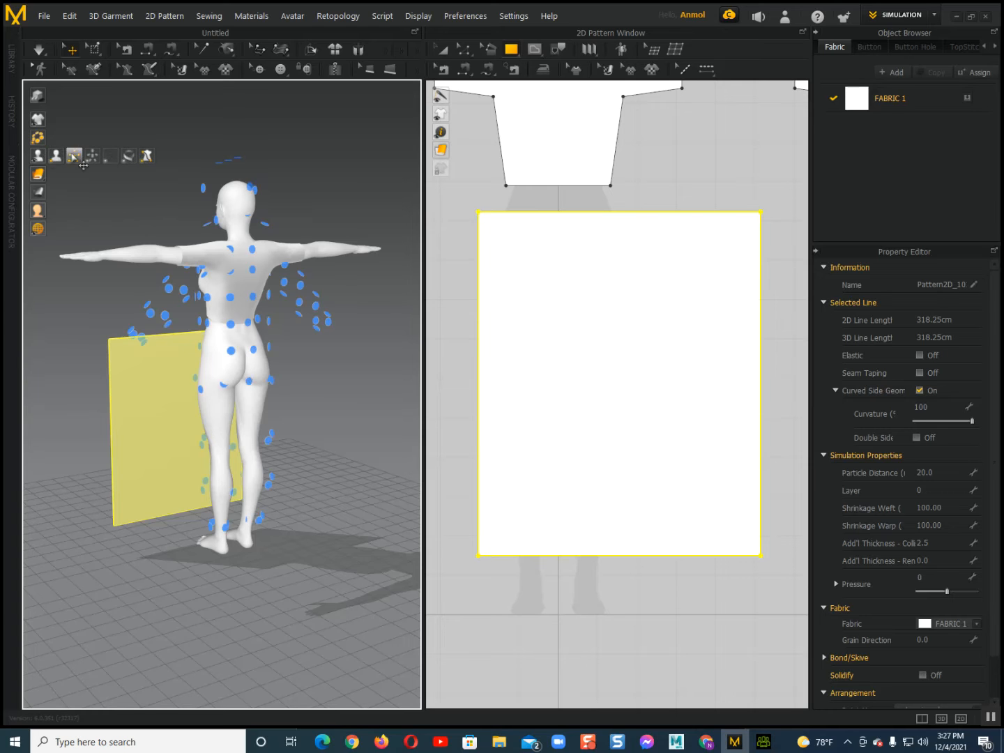
left_click(250, 382)
left_click(250, 384)
right_click_drag(168, 399, 304, 369)
mouse_move(37, 158)
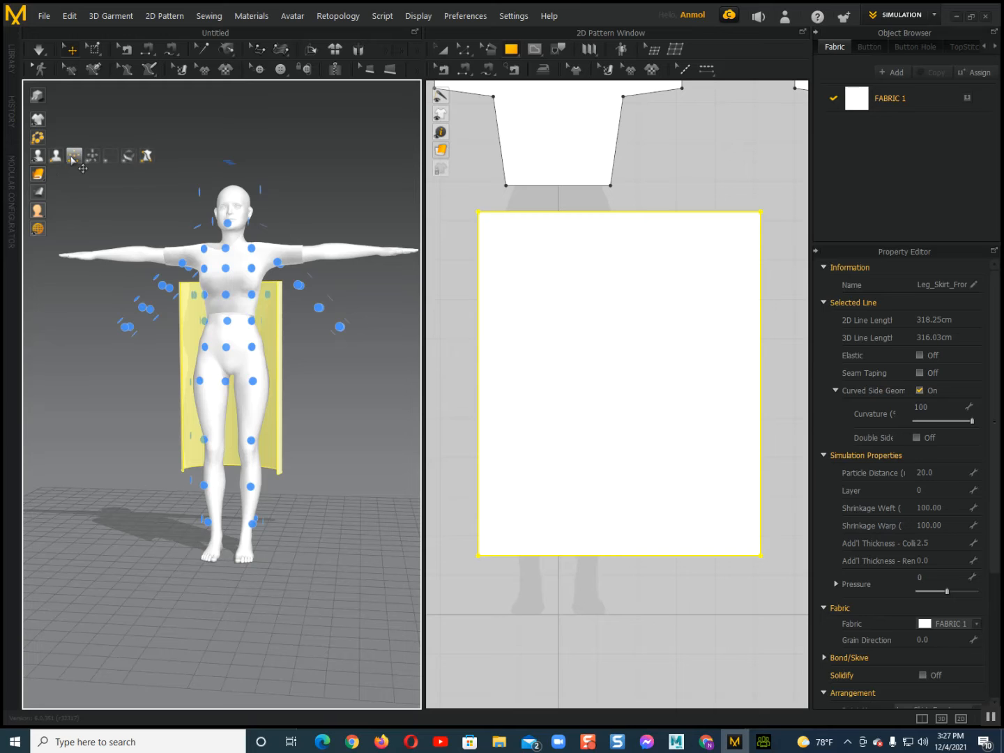
left_click(73, 158)
Lower the wrapped skirt pattern in 3D so its upper edge sits around the avatar's hips
left_click(188, 293)
left_click_drag(185, 271, 185, 315)
scroll(229, 368, "up", 5)
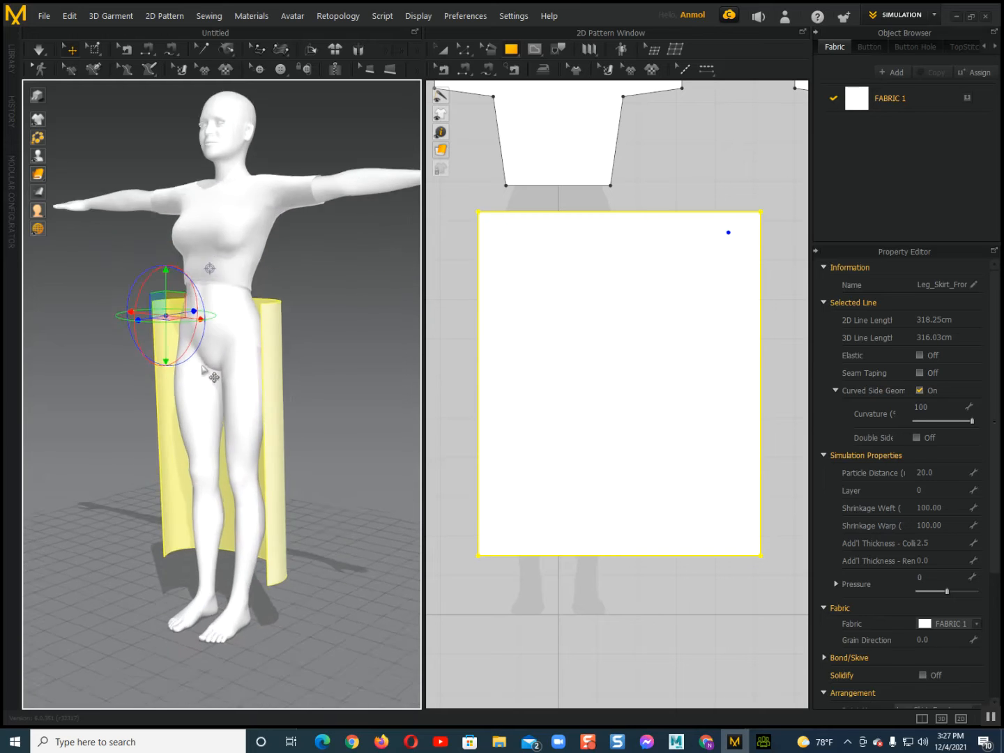
Sew the two vertical edges of the skirt rectangle together and simulate the skirt around the legs
left_click(465, 71)
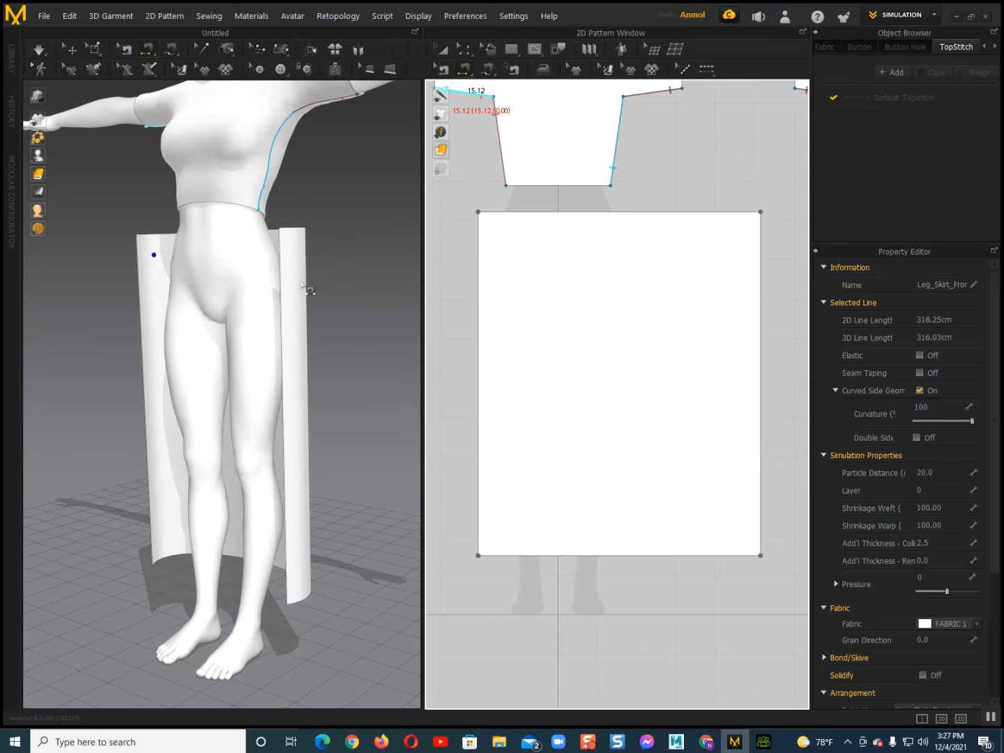
left_click(144, 285)
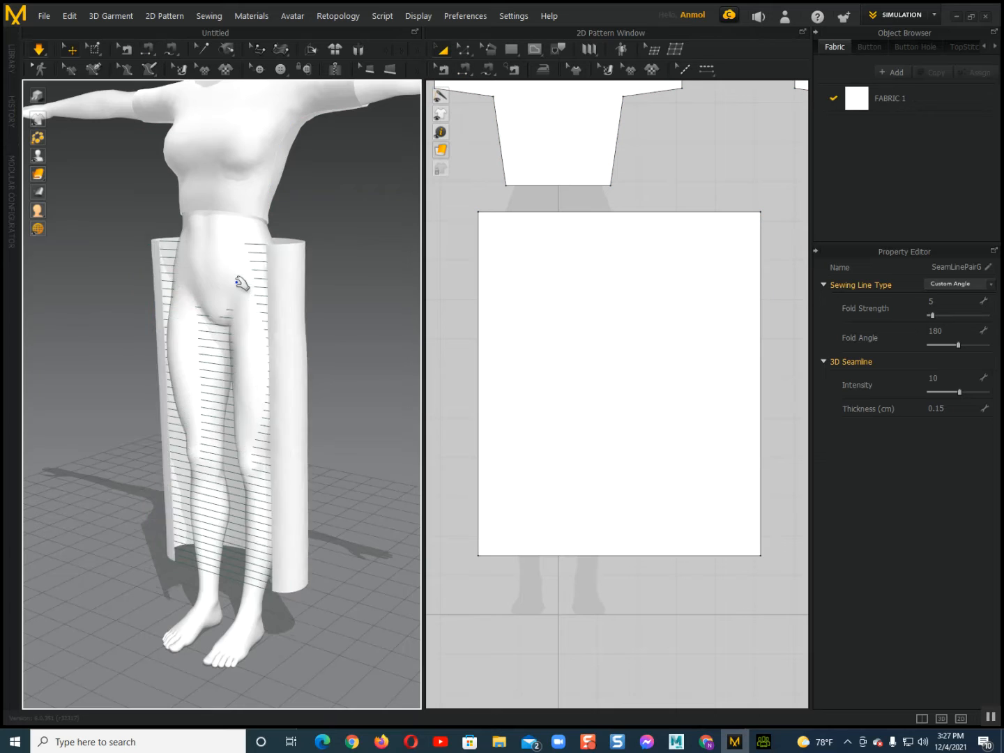
right_click_drag(255, 341, 217, 313)
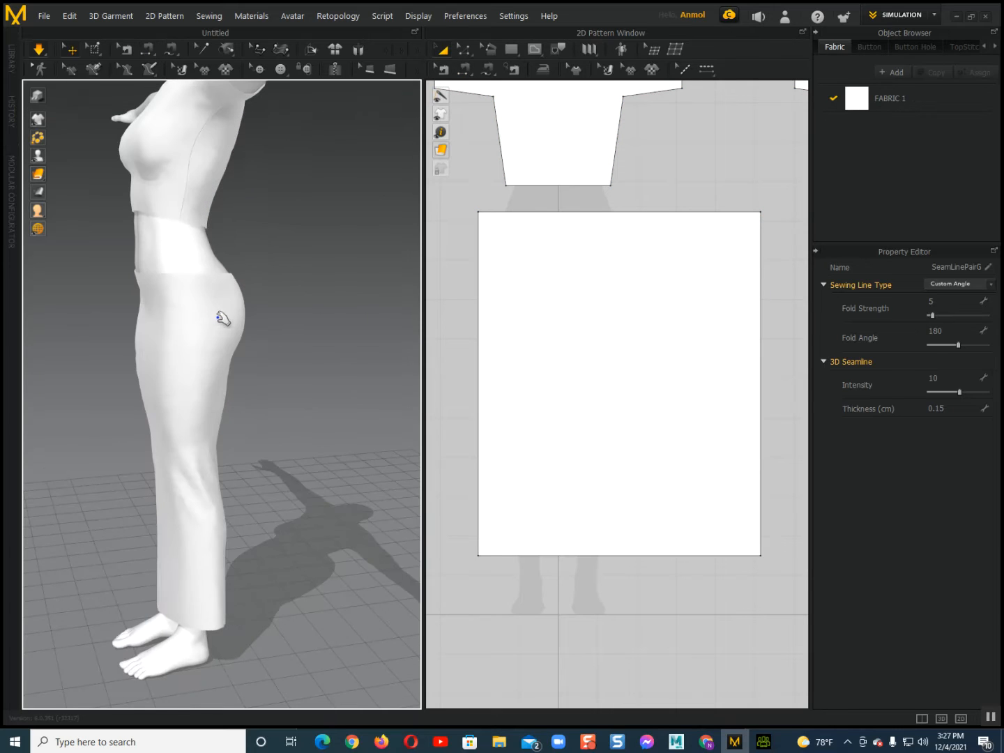
Pull the simulated skirt's fabric up toward the avatar's waist at several spots and adjust its lower part
left_click_drag(211, 292, 243, 235)
right_click_drag(245, 236, 282, 307)
left_click_drag(331, 280, 344, 166)
right_click_drag(172, 339, 390, 359)
right_click_drag(241, 469, 275, 379)
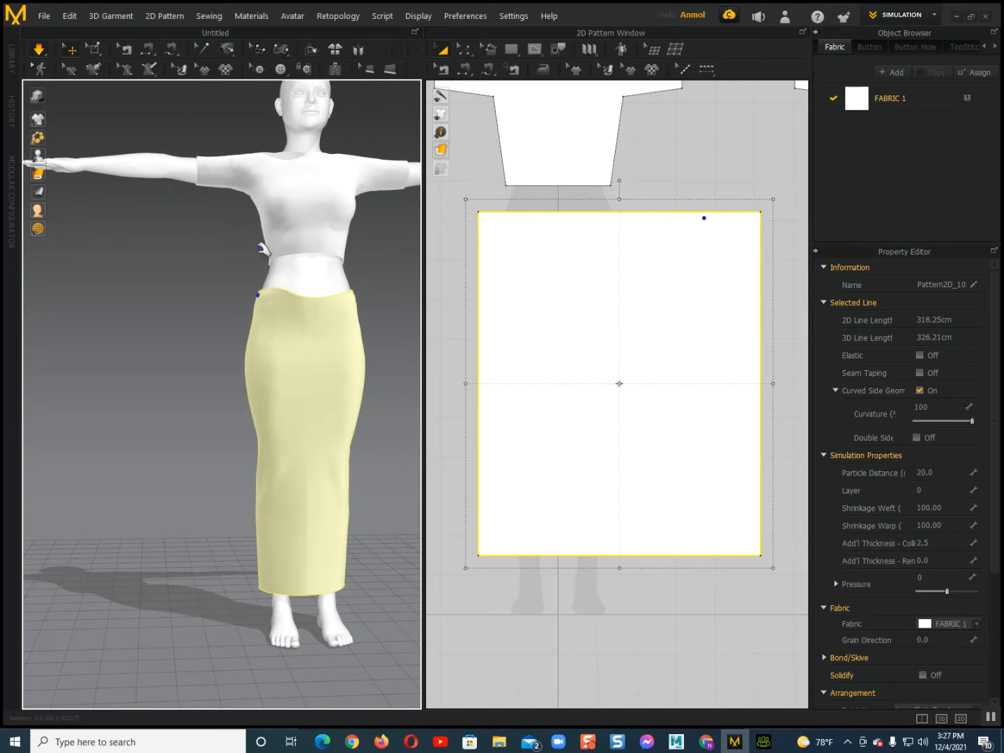
scroll(259, 411, "down", 3)
left_click_drag(175, 414, 168, 404)
right_click_drag(170, 407, 197, 415)
Move the upper-left corner of the skirt rectangle 9 cm outward
scroll(560, 475, "down", 2)
scroll(579, 404, "down", 2)
right_click_drag(576, 422, 576, 436)
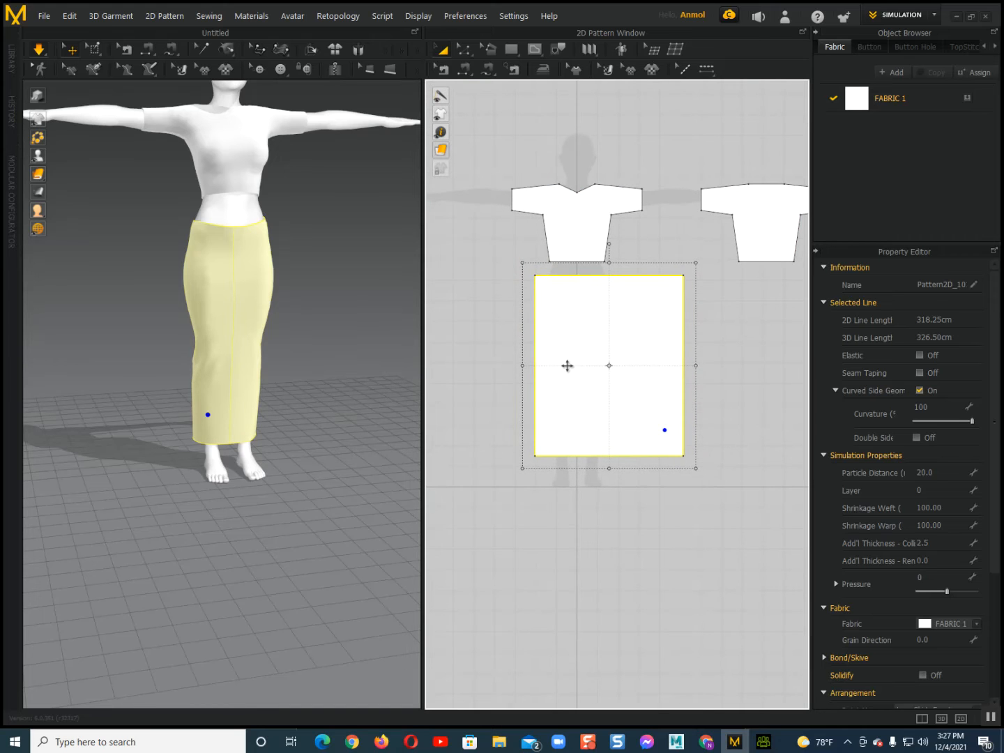
key("z")
left_click(558, 277)
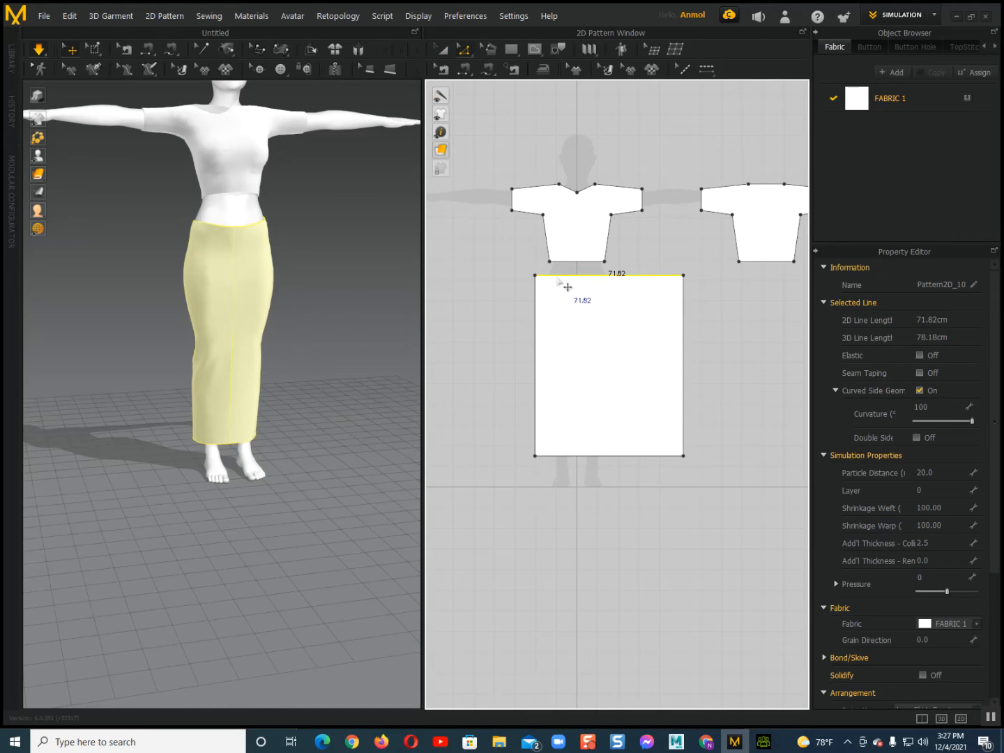
left_click_drag(536, 277, 524, 278)
right_click(524, 278)
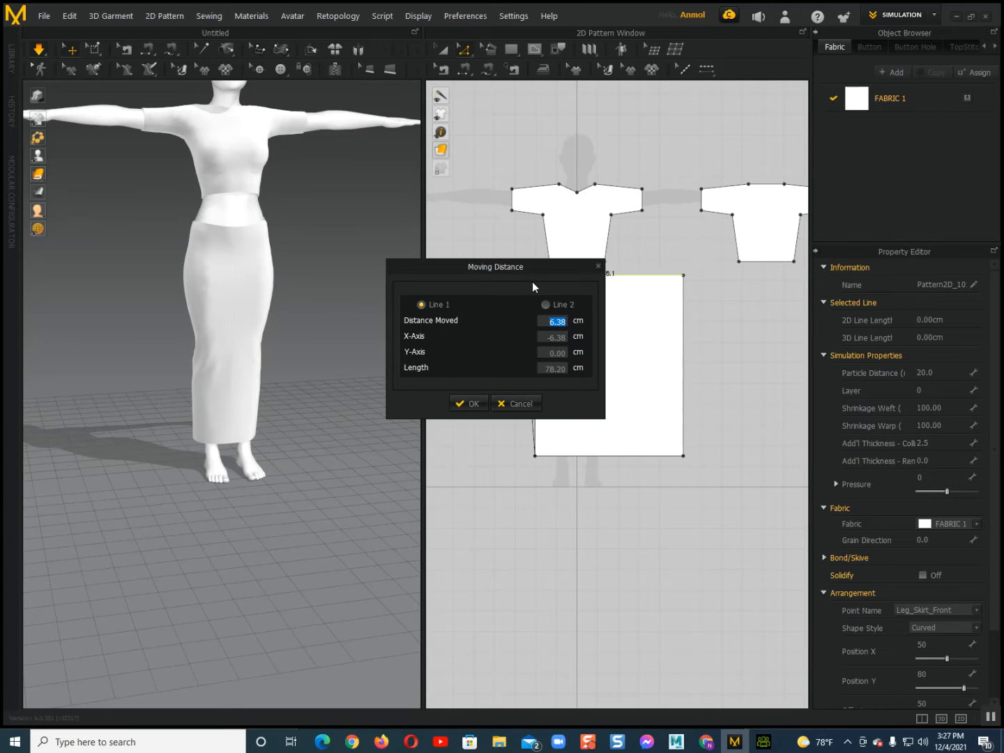
left_click_drag(517, 269, 299, 270)
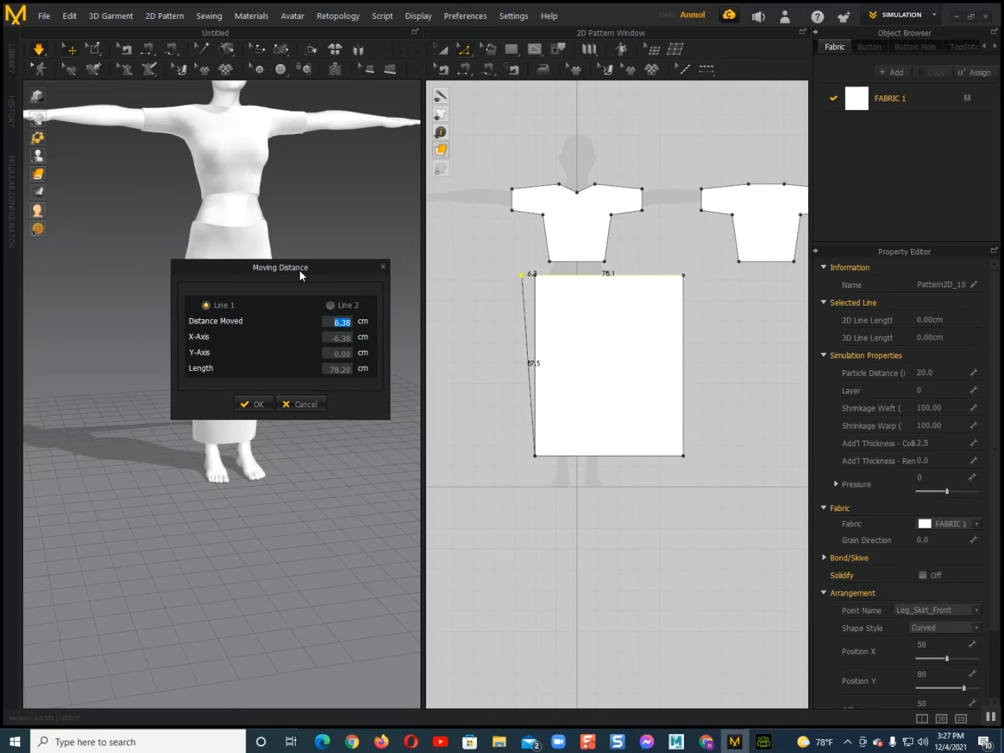
type("7")
key("BackSpace")
type("8")
key("BackSpace")
type("9")
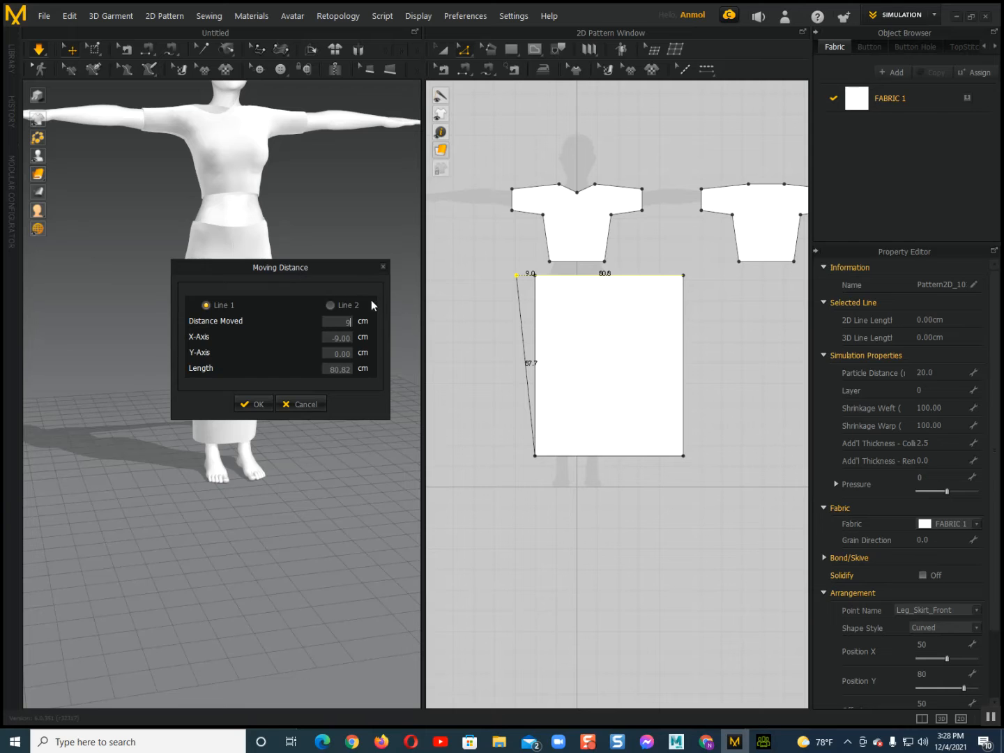
key("Return")
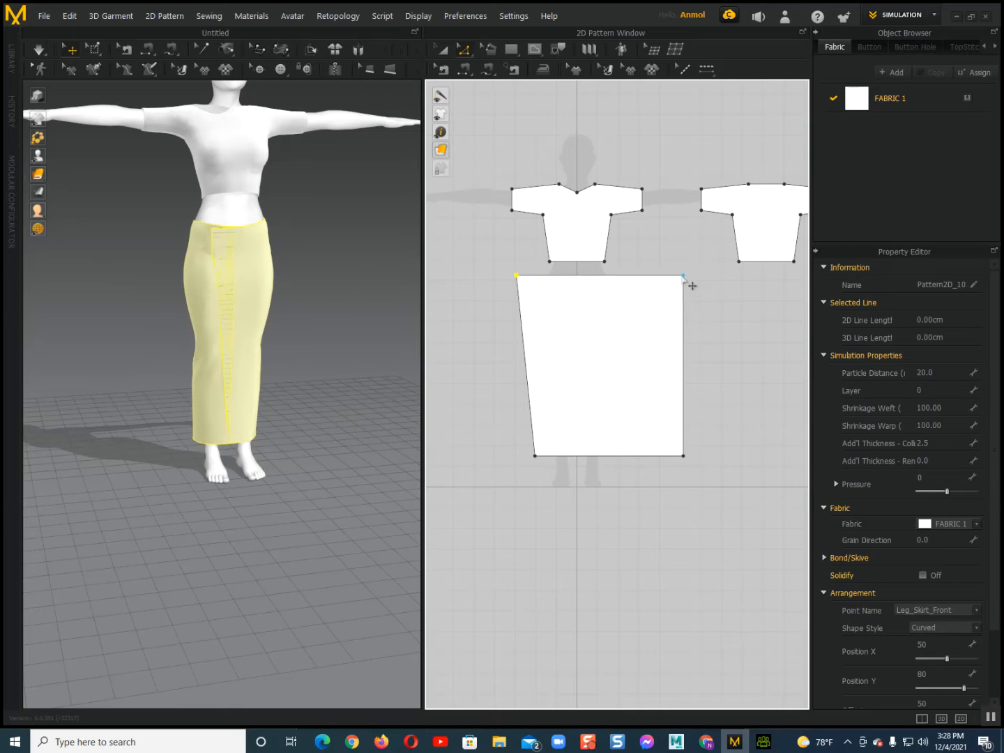
Move the upper-right corner of the skirt rectangle about 9 cm outward and simulate the flared skirt
left_click_drag(688, 277, 702, 274)
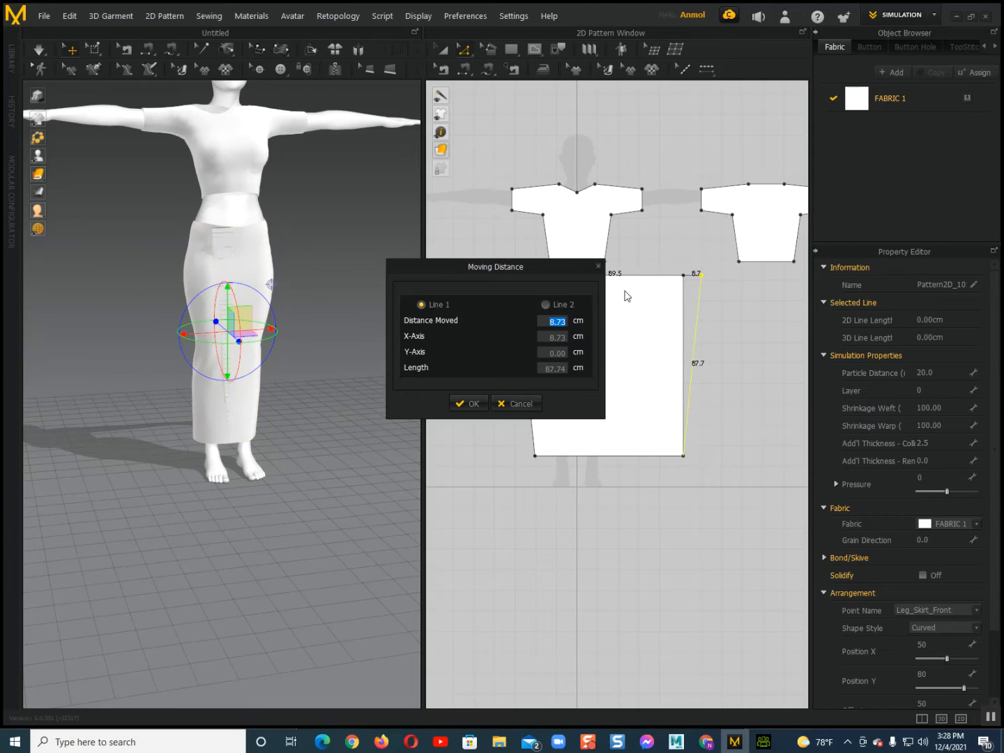
key("Return")
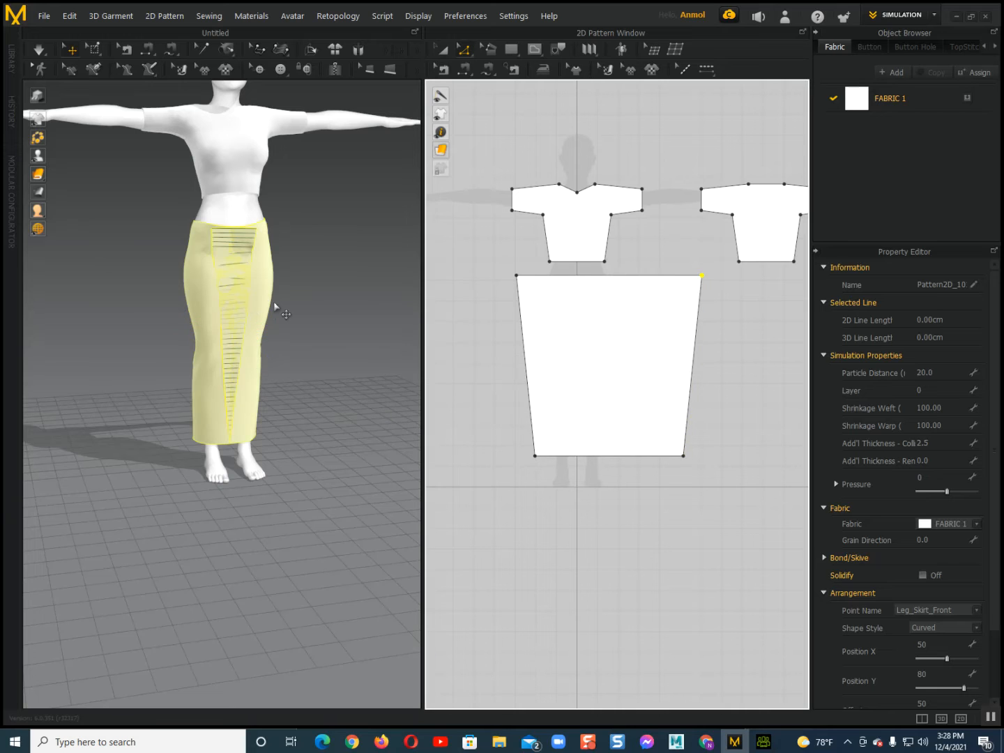
left_click(235, 300)
key("space")
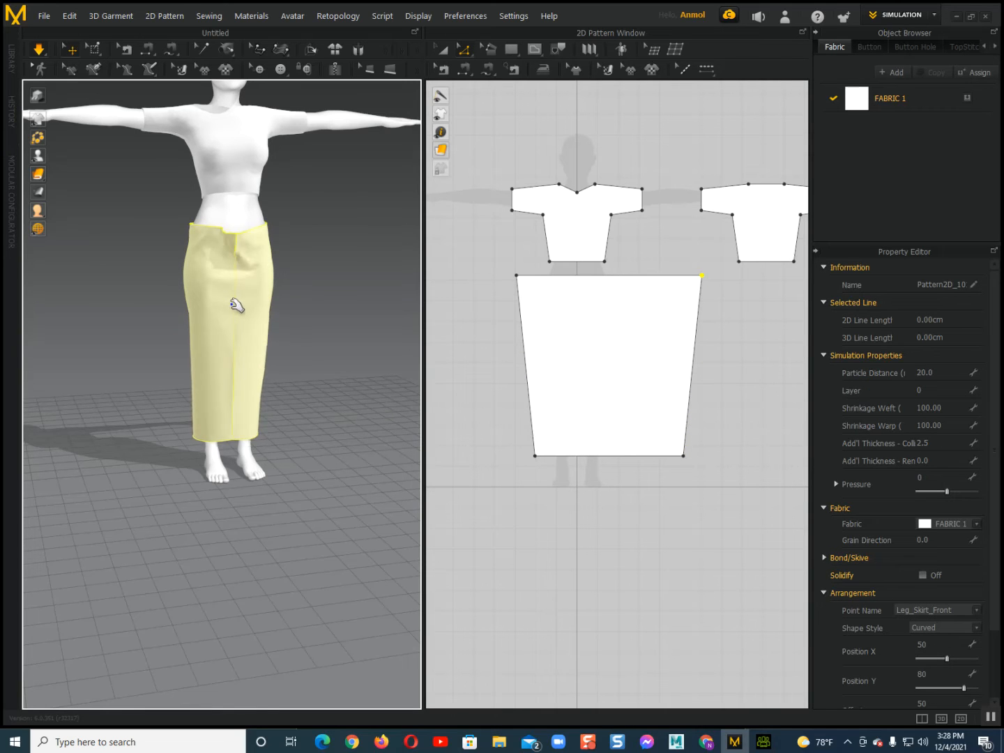
Check the flared skirt's waist up close and undo both upper corner moves
scroll(229, 313, "down", 2)
right_click_drag(229, 312, 192, 374)
scroll(202, 366, "up", 6)
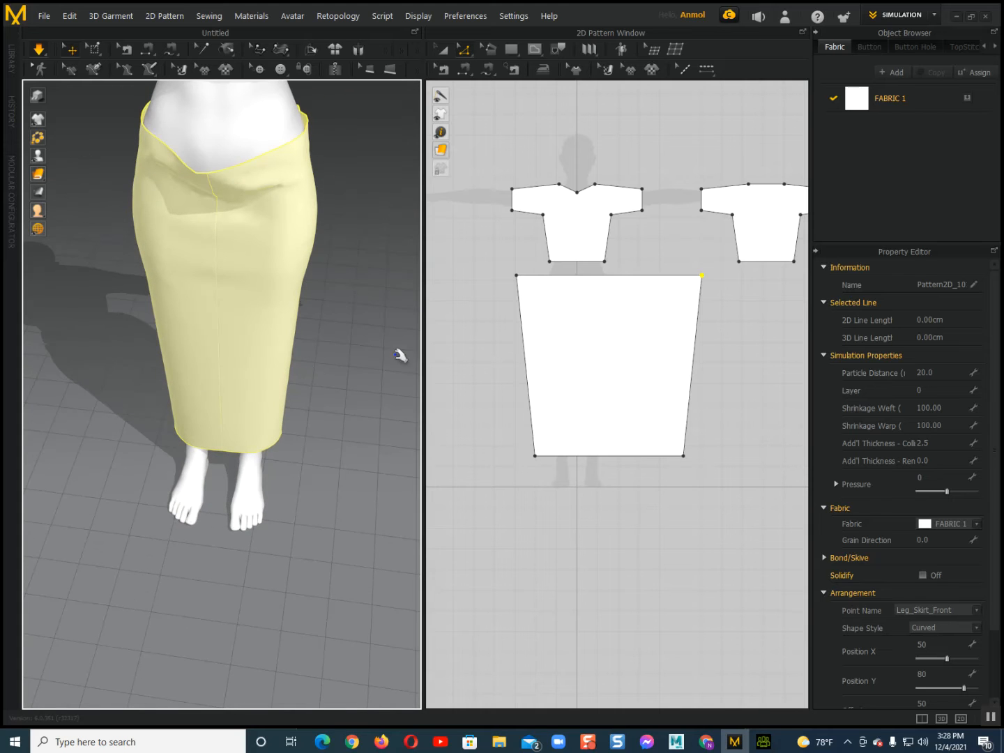
key("ctrl+z")
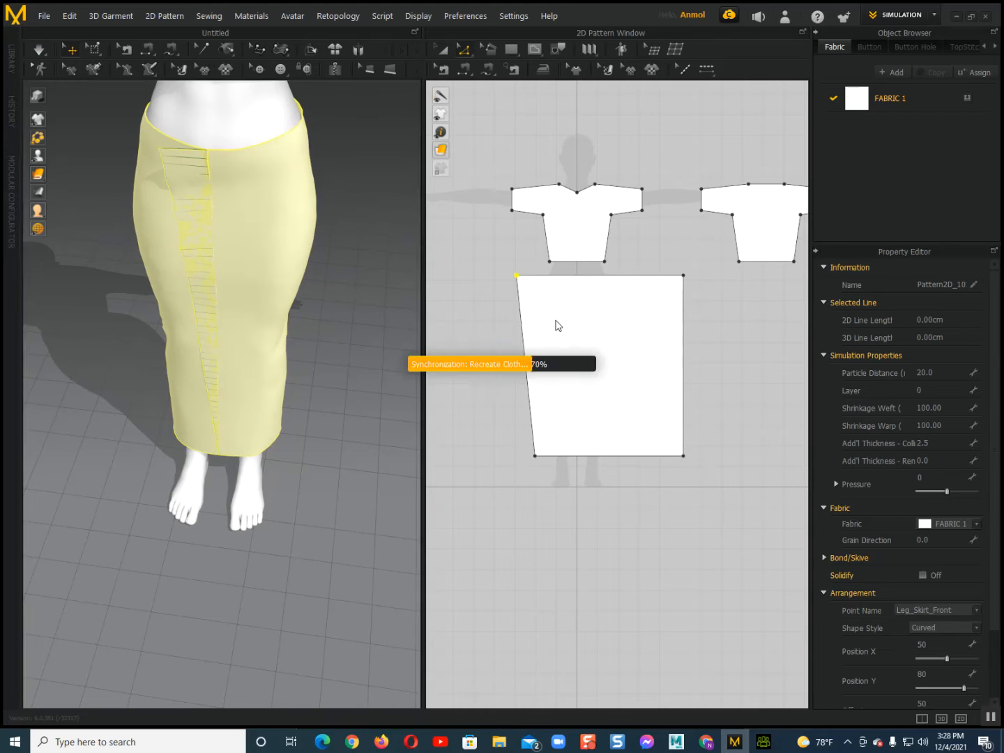
Widen the whole skirt rectangle evenly on both sides until its outline measures about 347 cm
key("a")
left_click(587, 320)
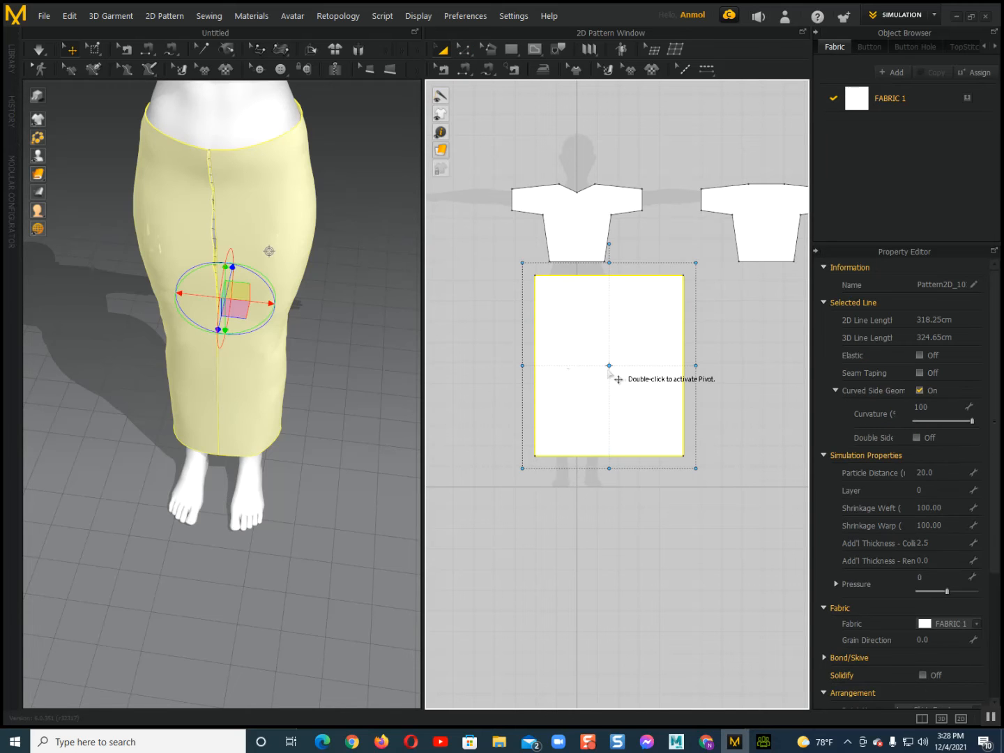
left_click_drag(519, 368, 484, 365)
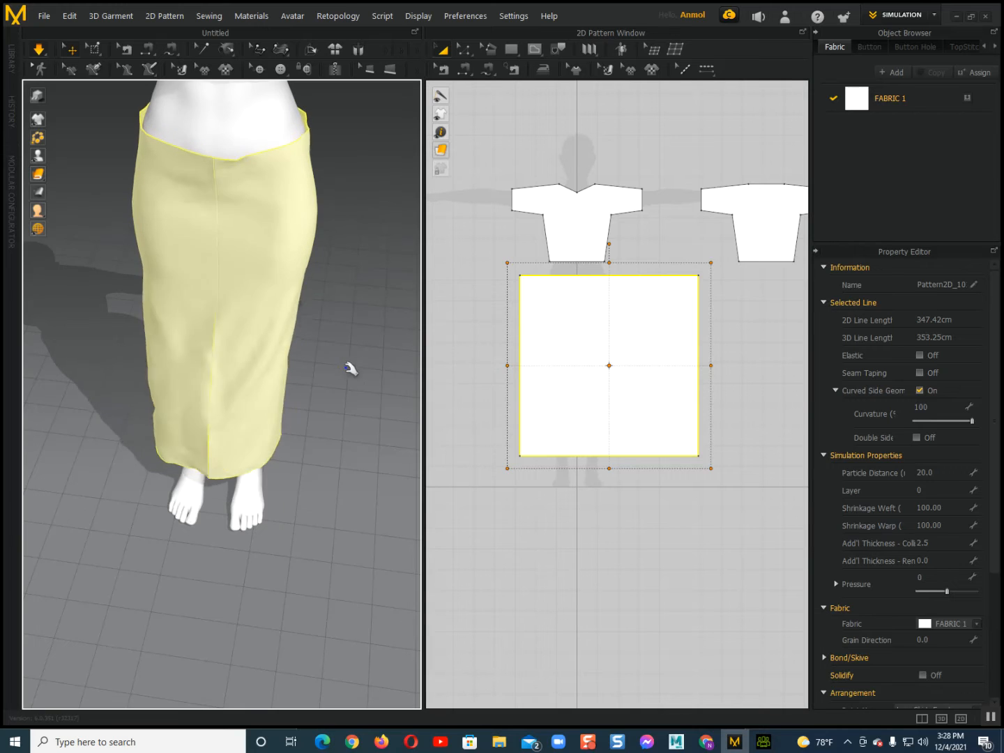
Inspect the widened skirt on the avatar from the front and side, tugging its waist in the running simulation
scroll(286, 373, "down", 2)
right_click_drag(287, 373, 289, 336)
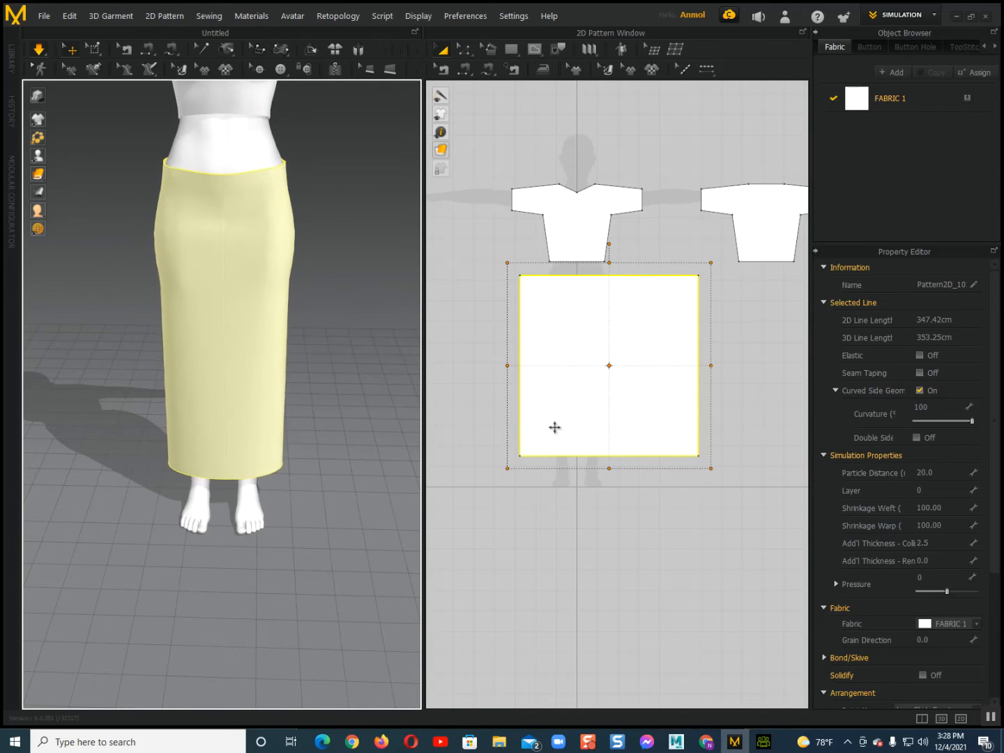
right_click_drag(198, 321, 185, 220)
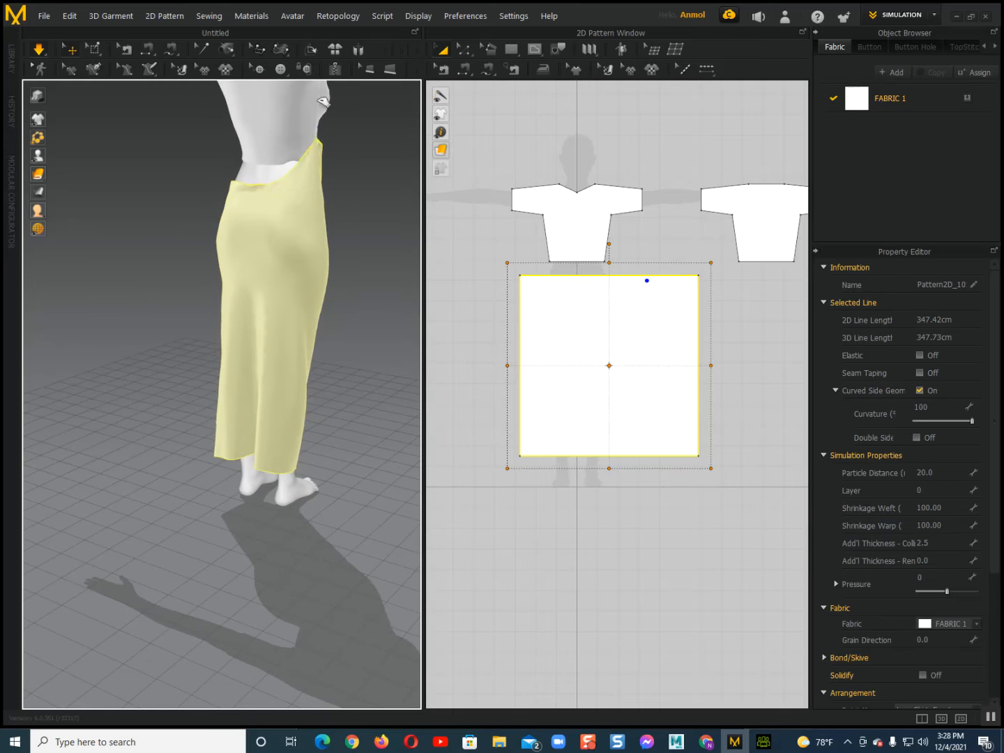
right_click_drag(320, 287, 208, 321)
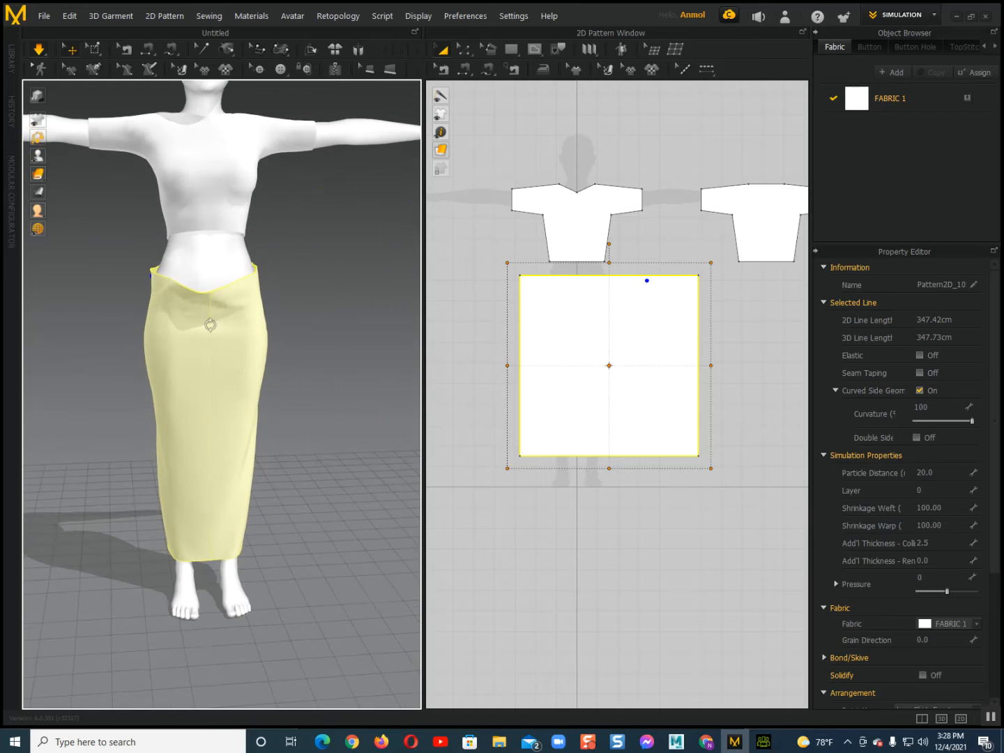
left_click(222, 198)
left_click(214, 297)
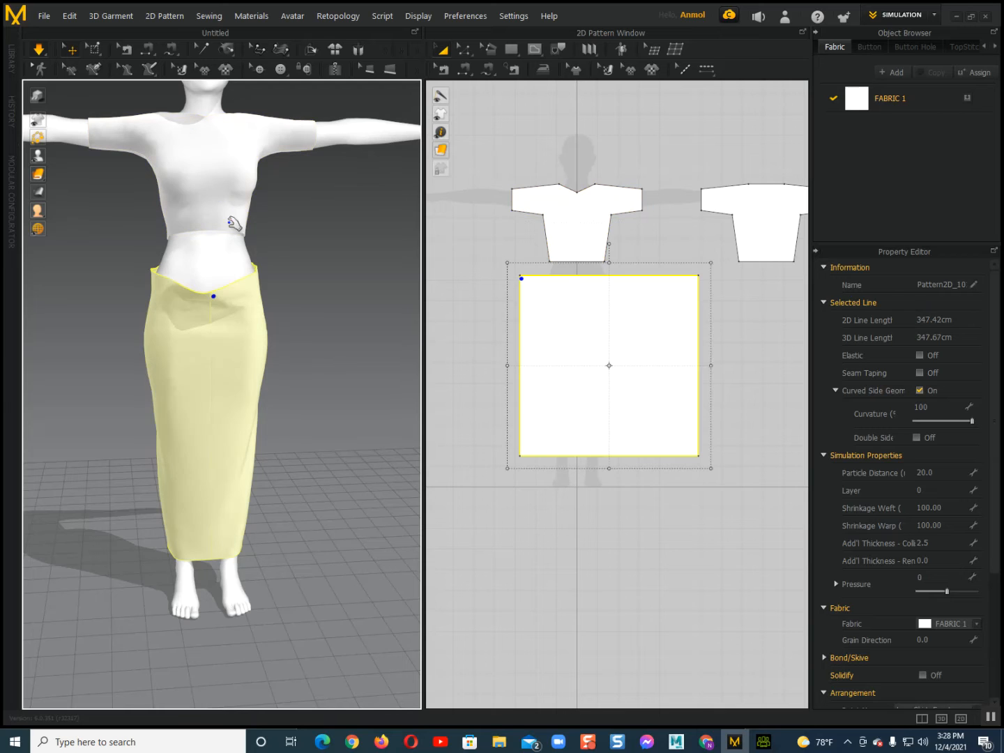
left_click(542, 349)
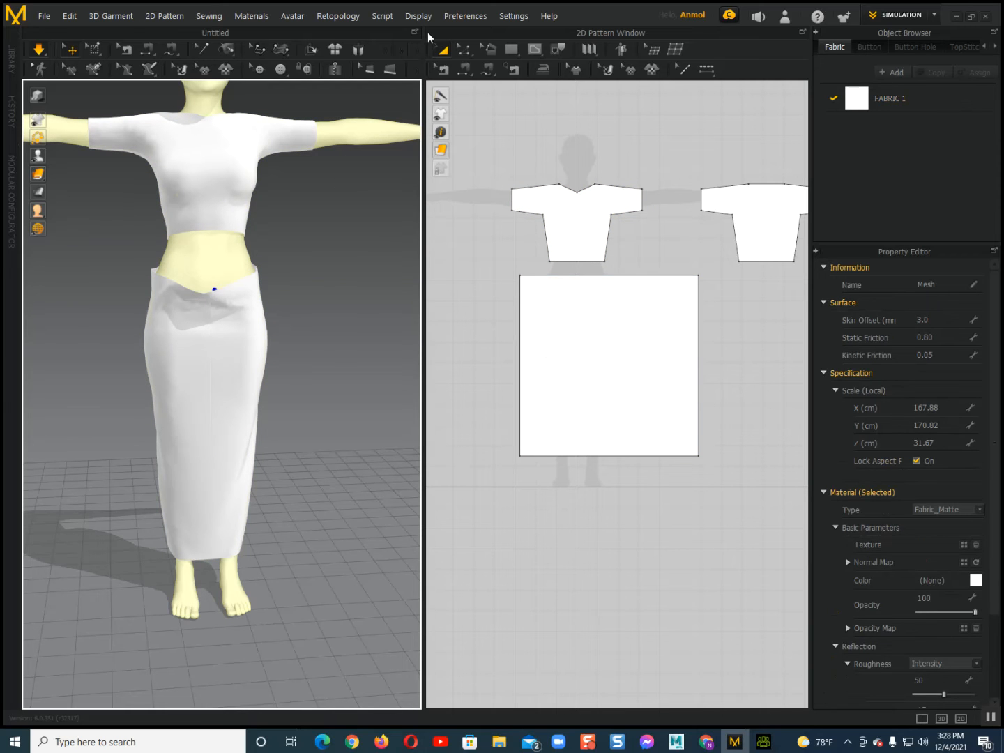
Narrow the skirt pattern's upper edge evenly to about 53 cm with Transform Point/Segment and tug the simulated skirt into place
left_click(465, 50)
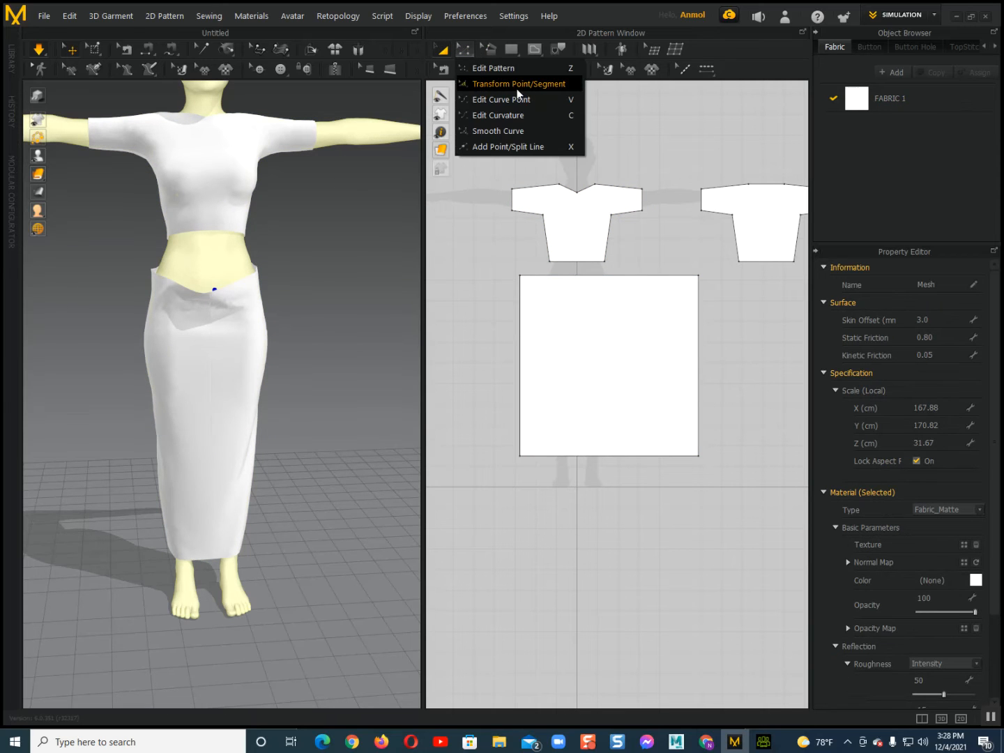
left_click(537, 85)
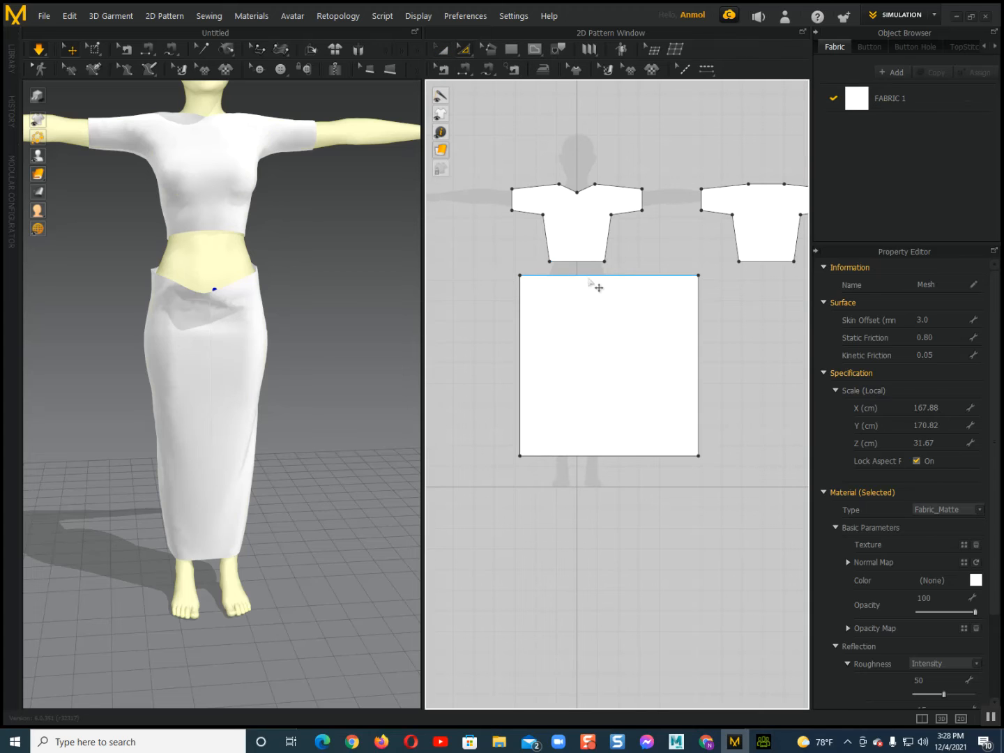
left_click(589, 277)
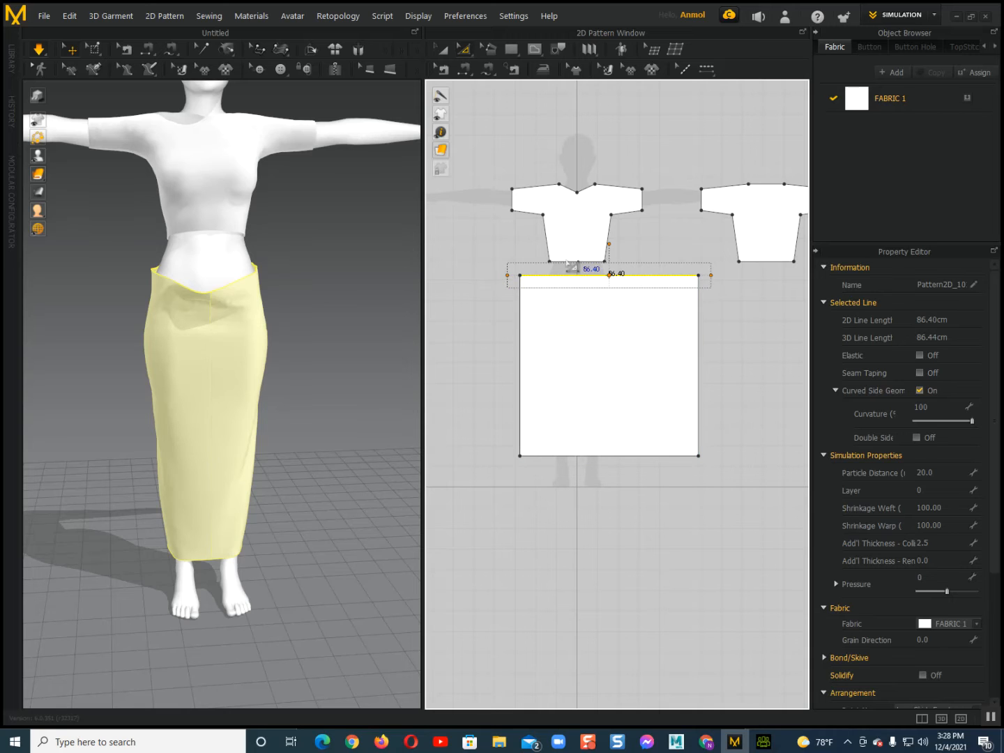
left_click_drag(512, 278, 575, 273)
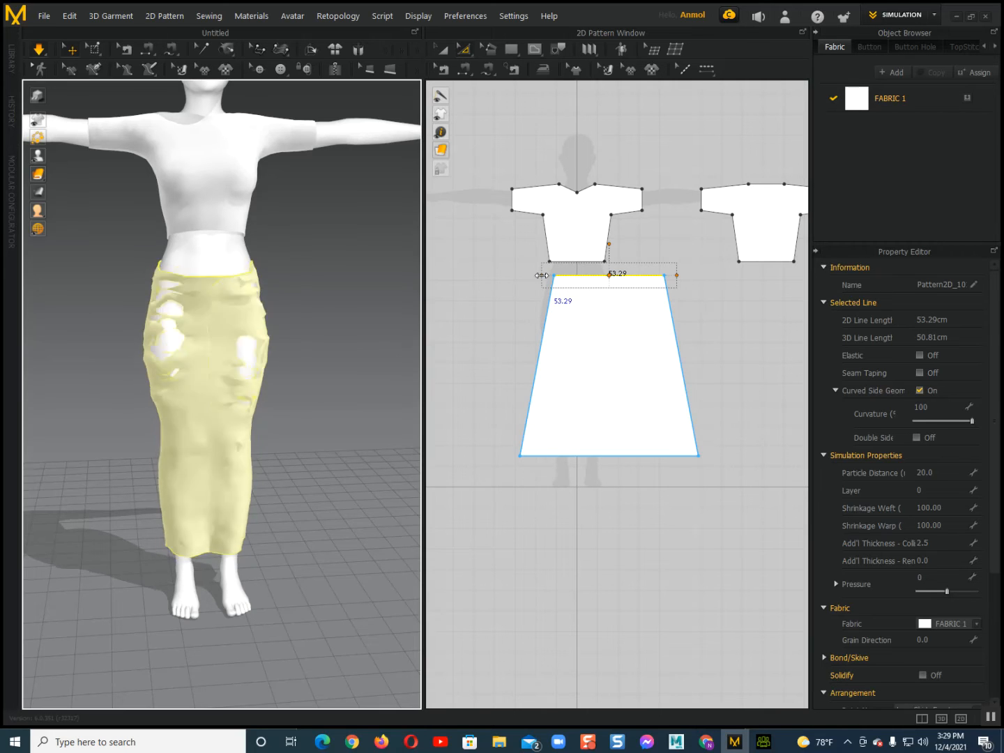
left_click(237, 364)
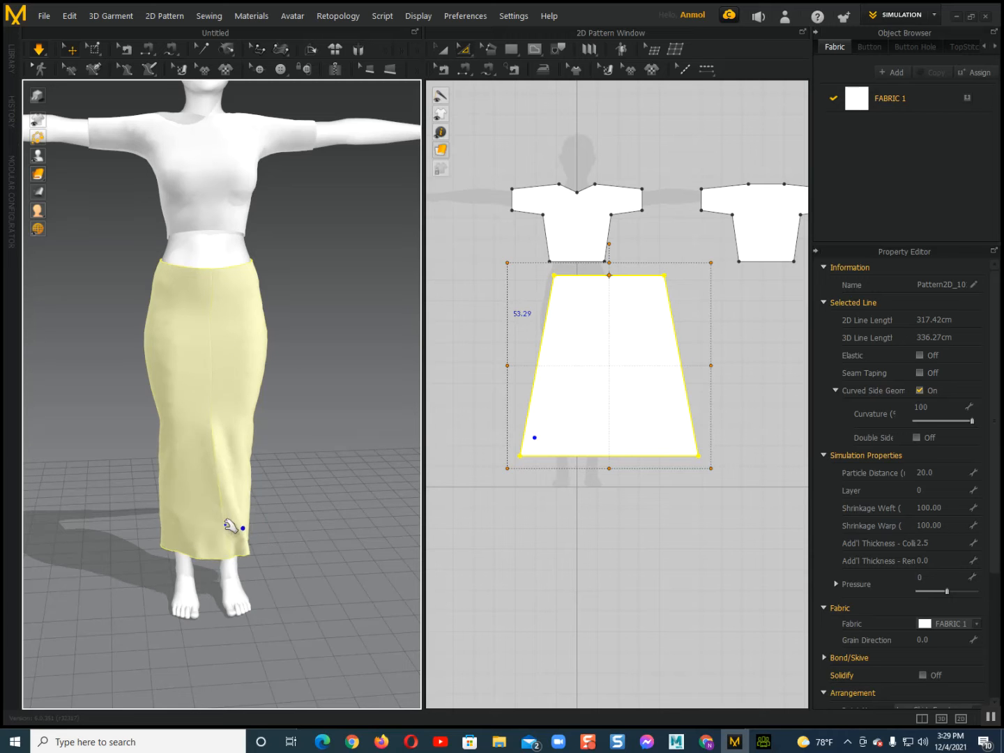
Narrow the skirt pattern's hem edge evenly to about 75 cm and check the fit from the side
right_click_drag(226, 533, 392, 439)
left_click(544, 456)
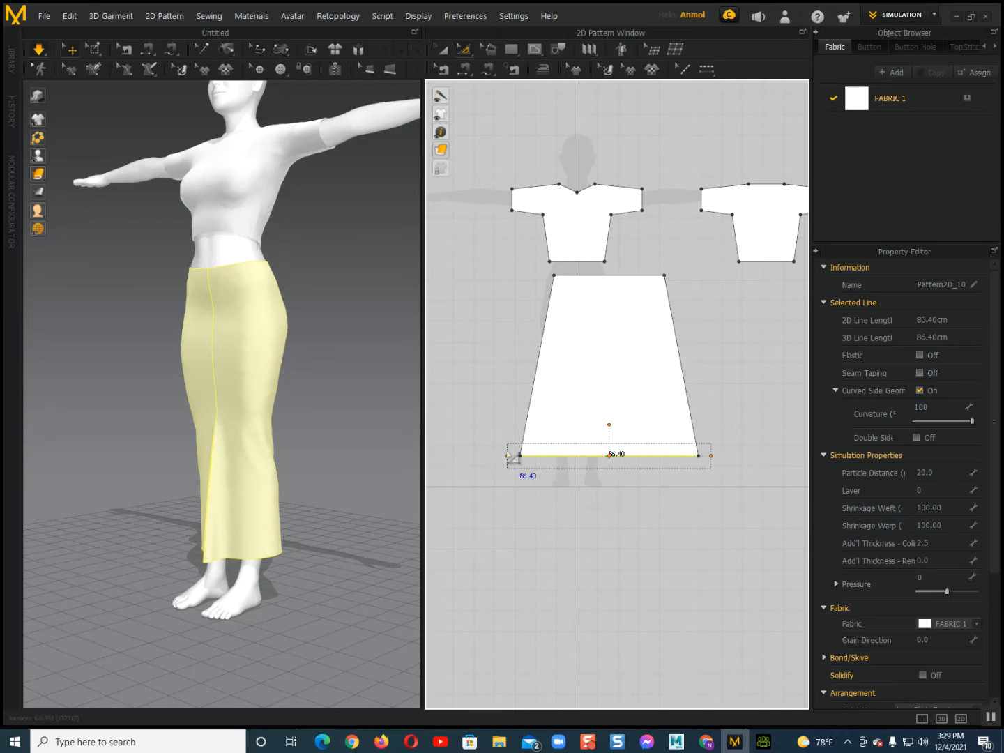
left_click_drag(507, 455, 520, 456)
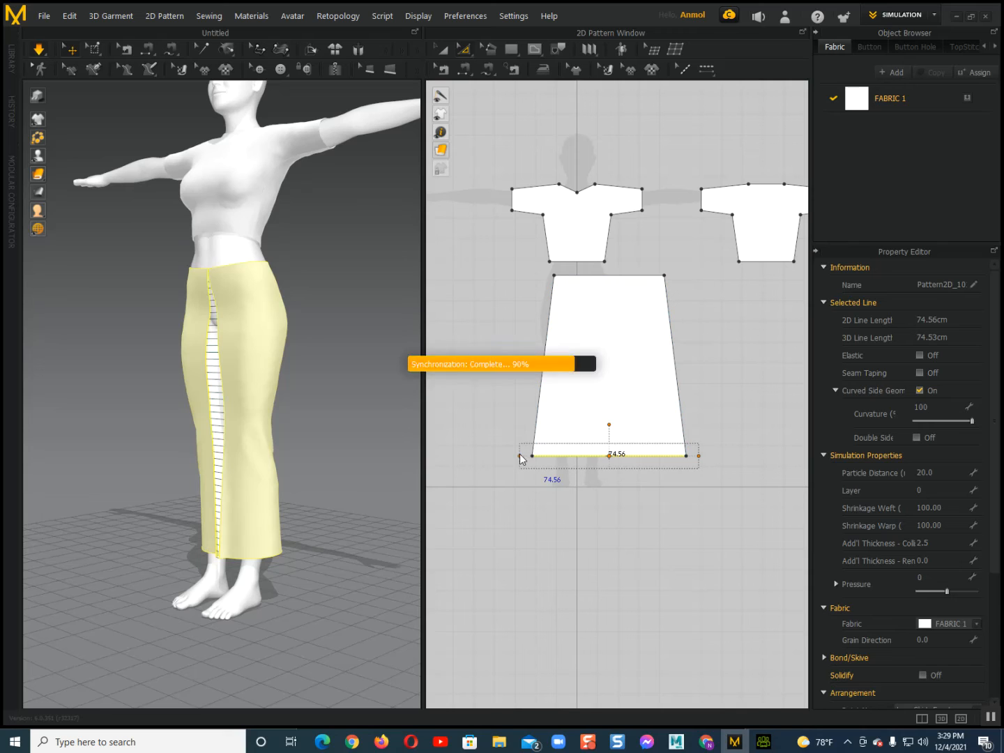
mouse_move(211, 482)
right_mouse_down()
mouse_move(262, 473)
mouse_move(193, 484)
mouse_move(202, 490)
right_mouse_up()
left_click(257, 285)
Add a point at mid-height on each of the skirt pattern's two side edges
middle_click_drag(567, 401, 567, 392)
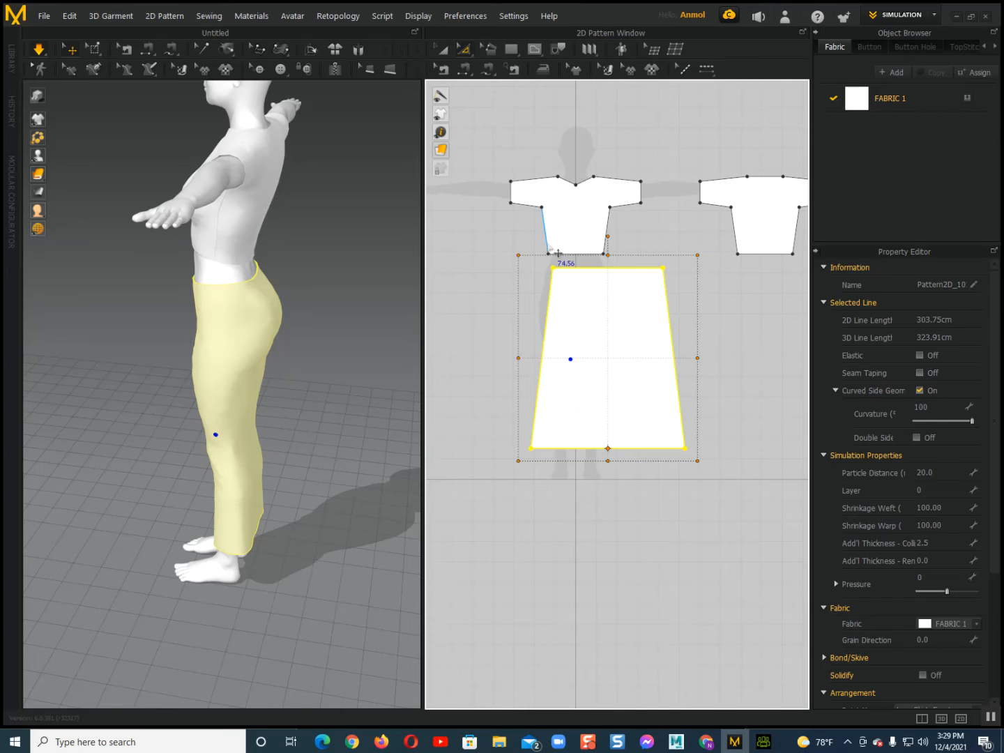
key("x")
left_click(542, 359)
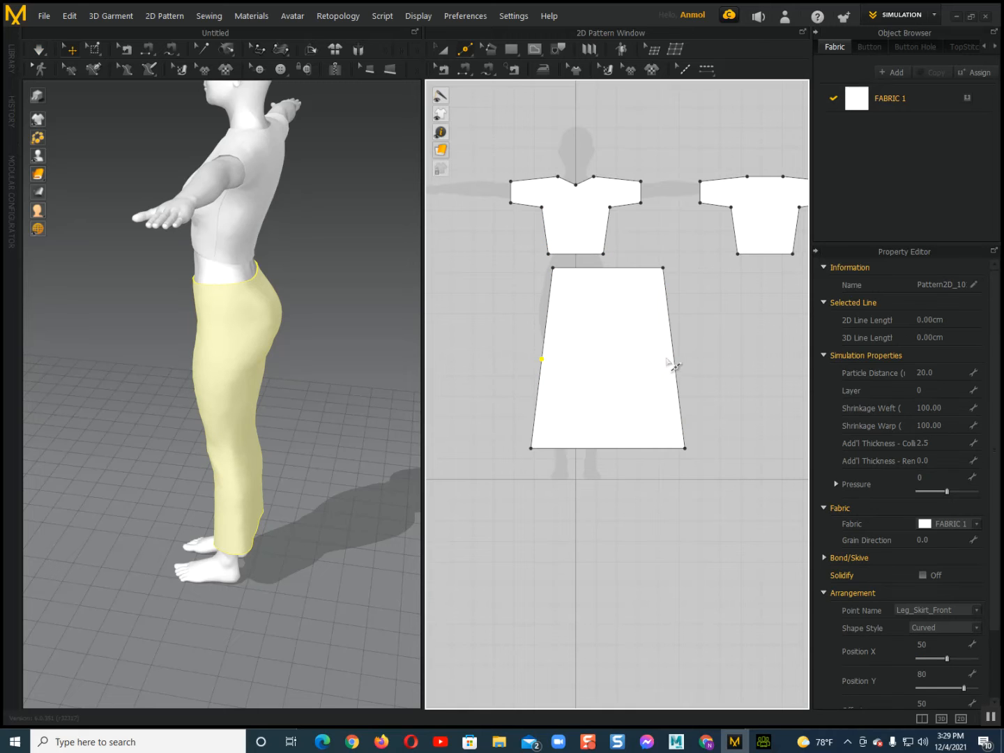
left_click(542, 359)
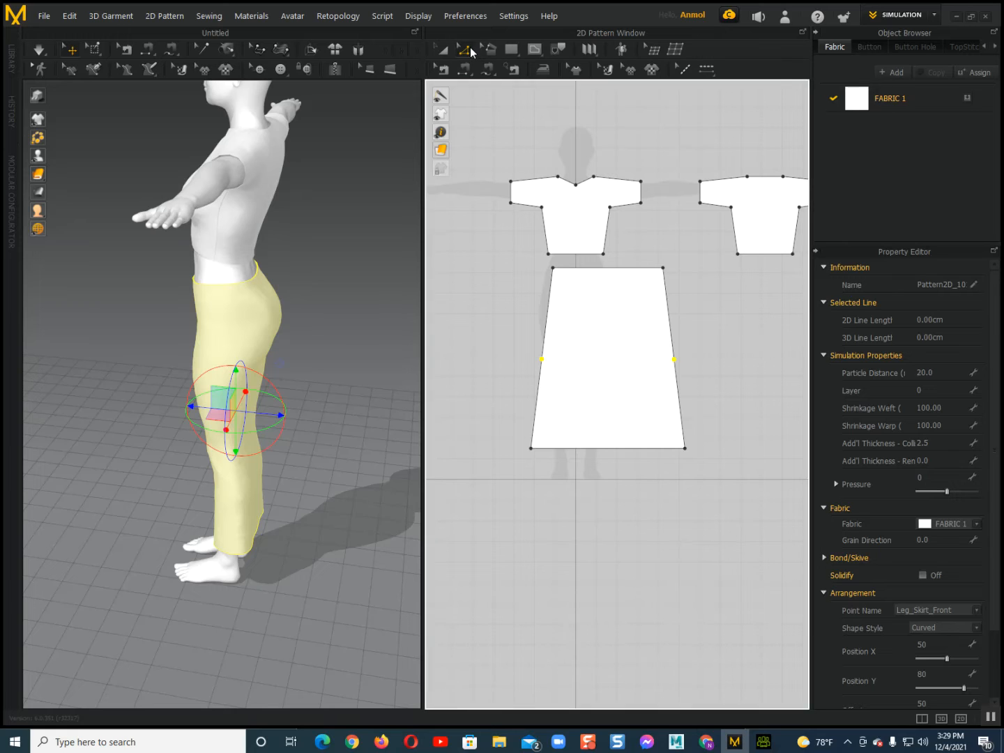
Spread the two side points outward evenly with Transform Point/Segment until they are about as far apart as the hem corners
left_click(464, 50)
left_click(477, 84)
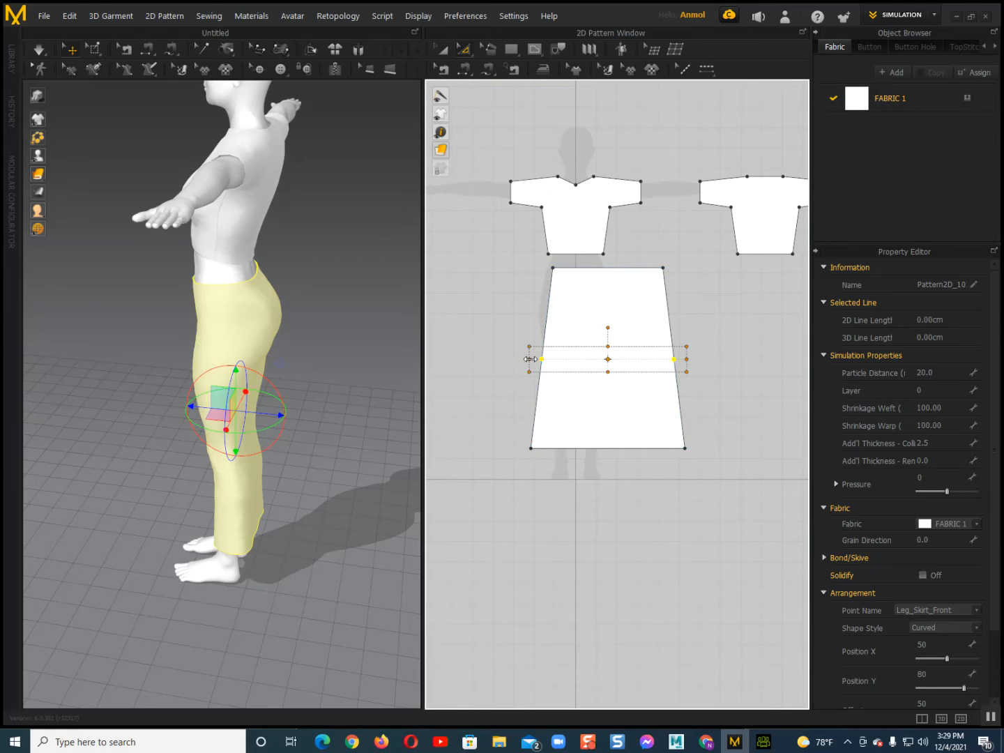
left_click_drag(530, 359, 509, 359)
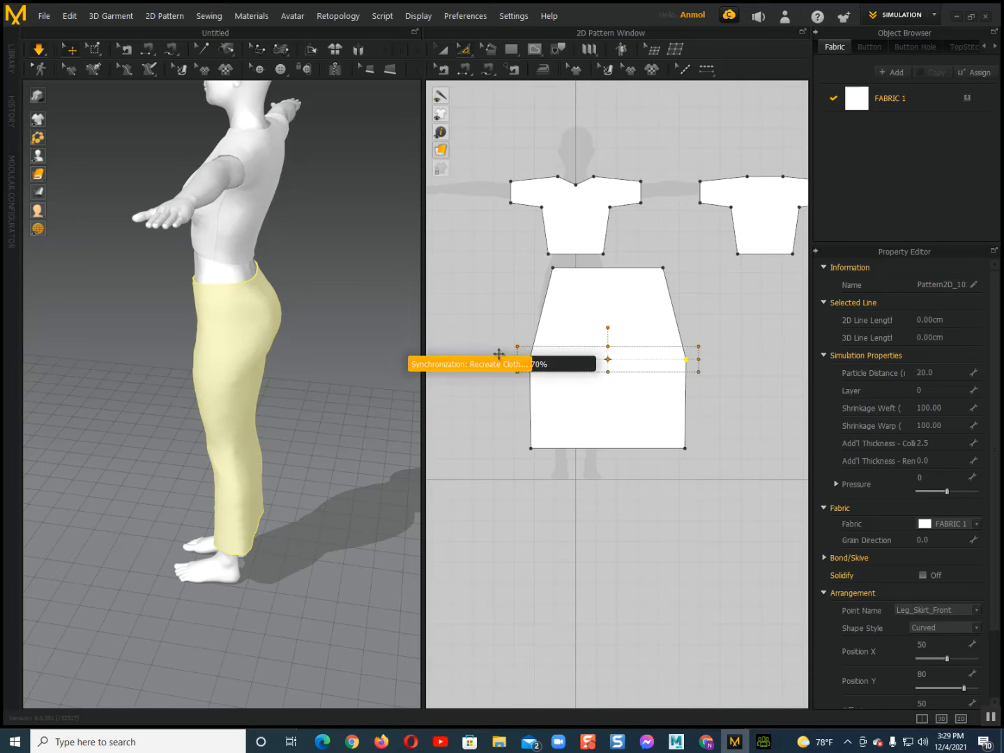
right_click_drag(203, 417, 272, 392)
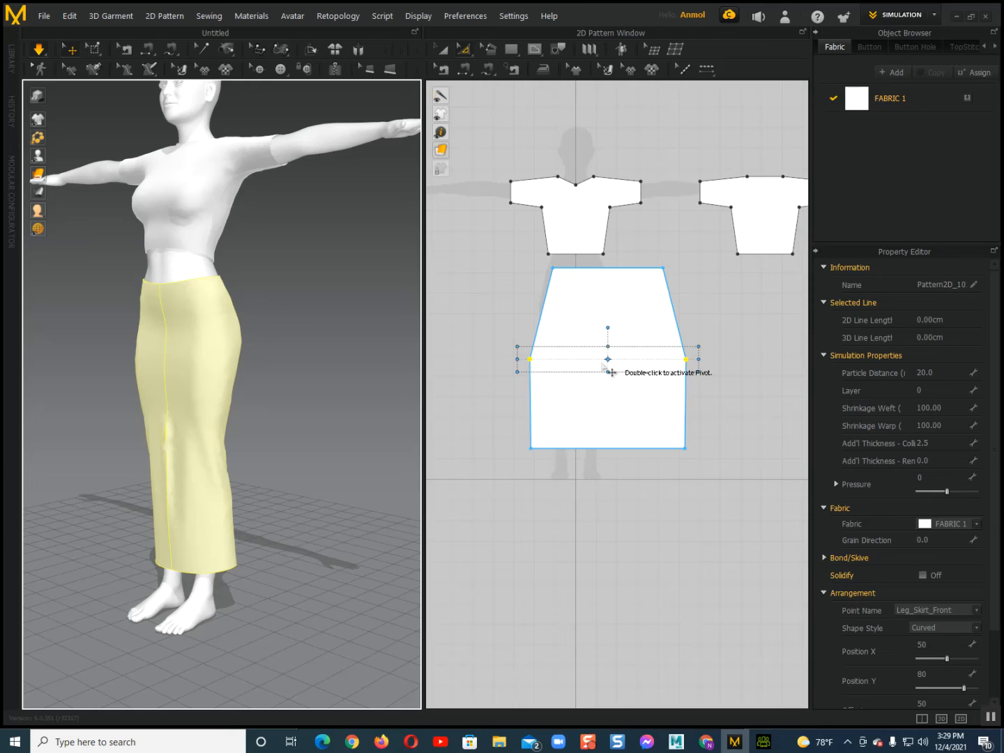
Move both side points straight up to hip level with Edit Pattern and test the simulated skirt by tugging it
left_click(578, 362)
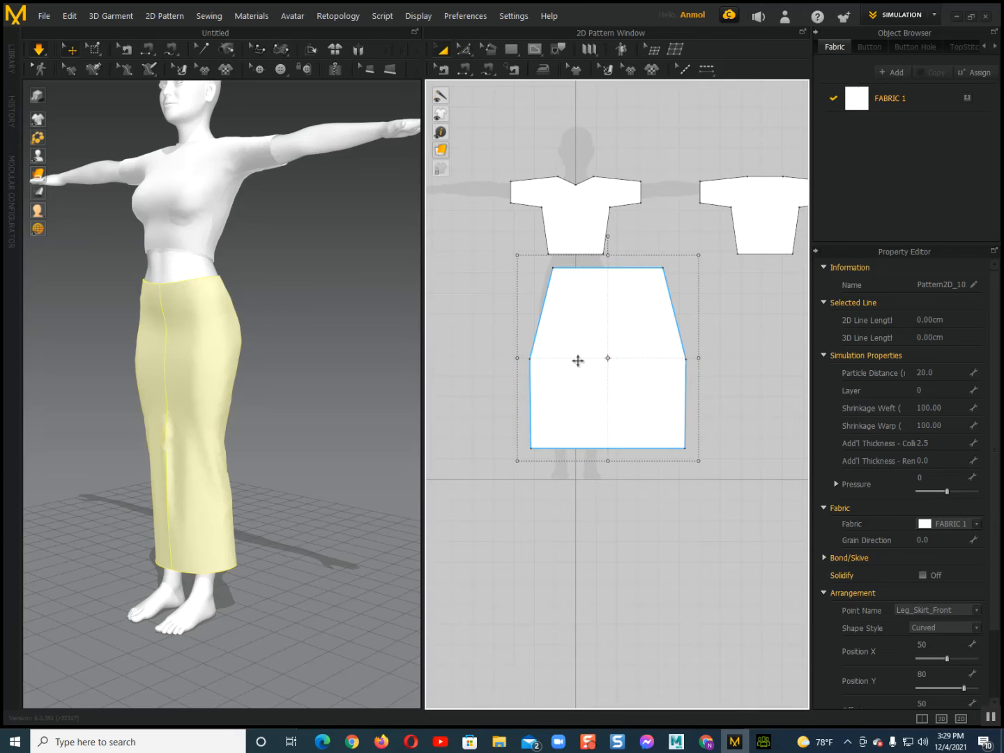
key("z")
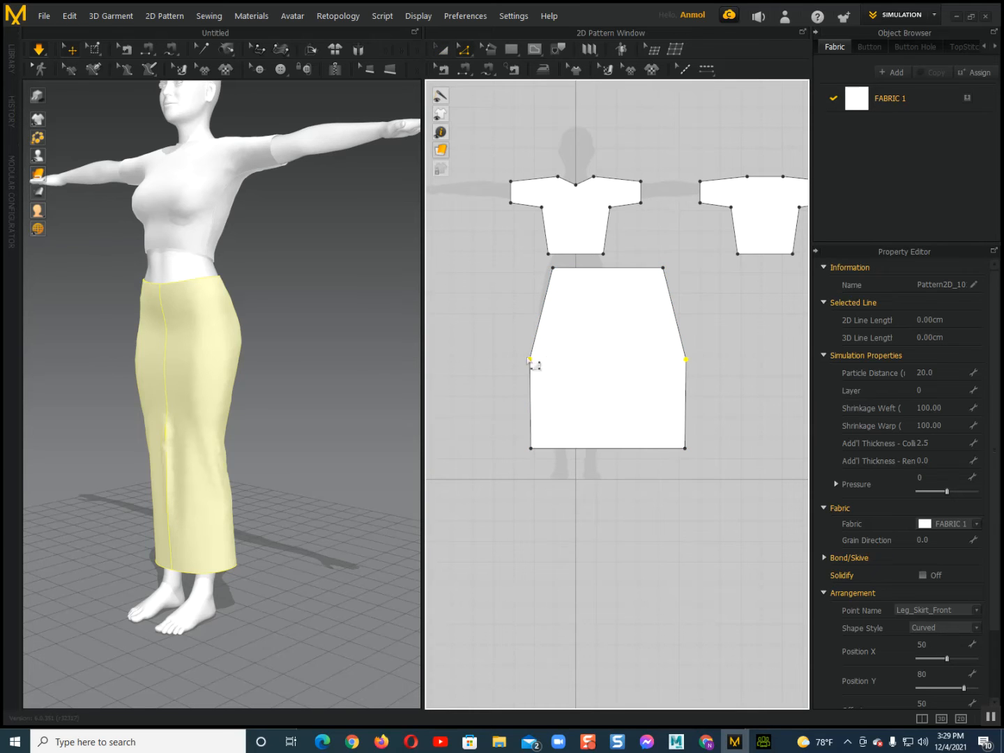
left_click_drag(543, 367, 543, 318)
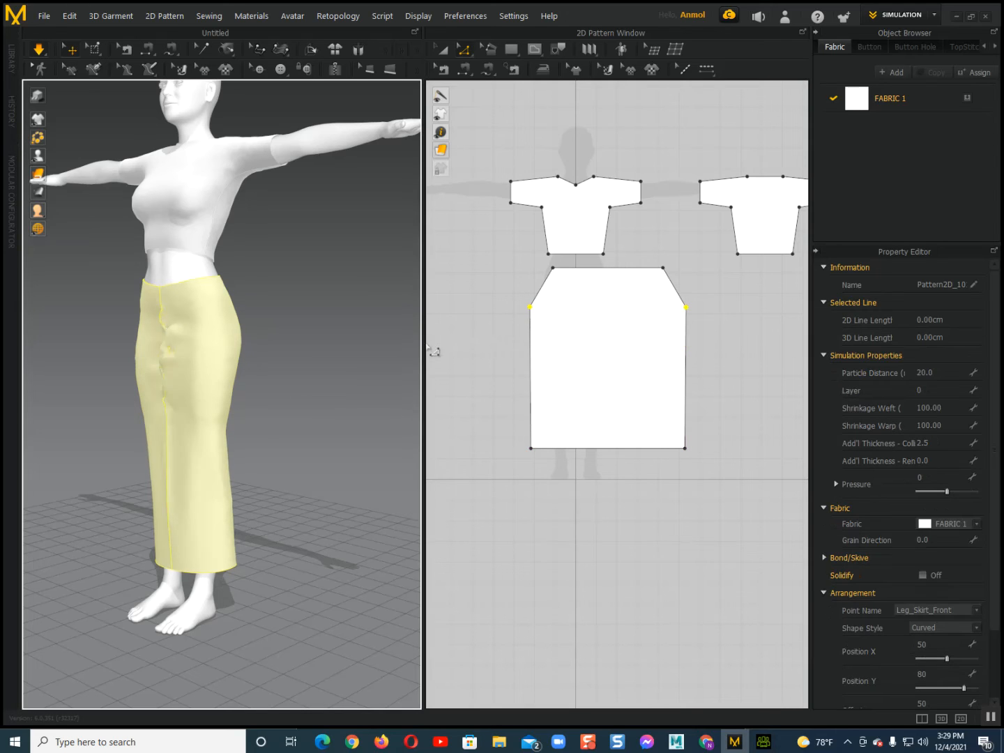
left_click(228, 394)
right_click_drag(223, 389, 208, 410)
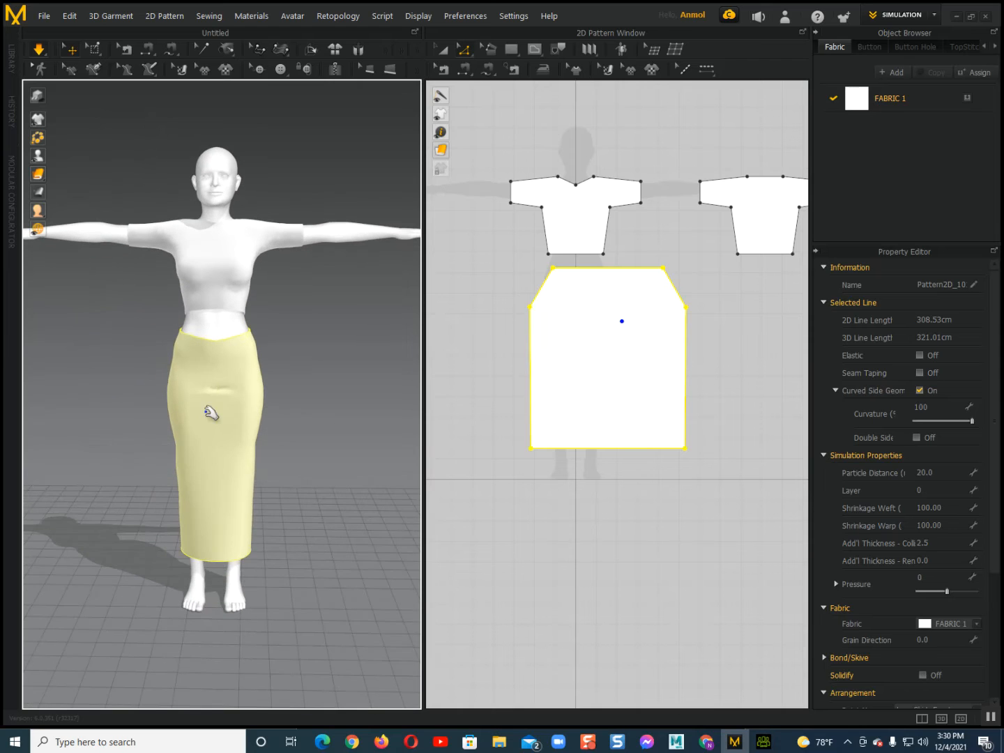
left_click(140, 421)
scroll(204, 424, "up", 3)
left_click(192, 422)
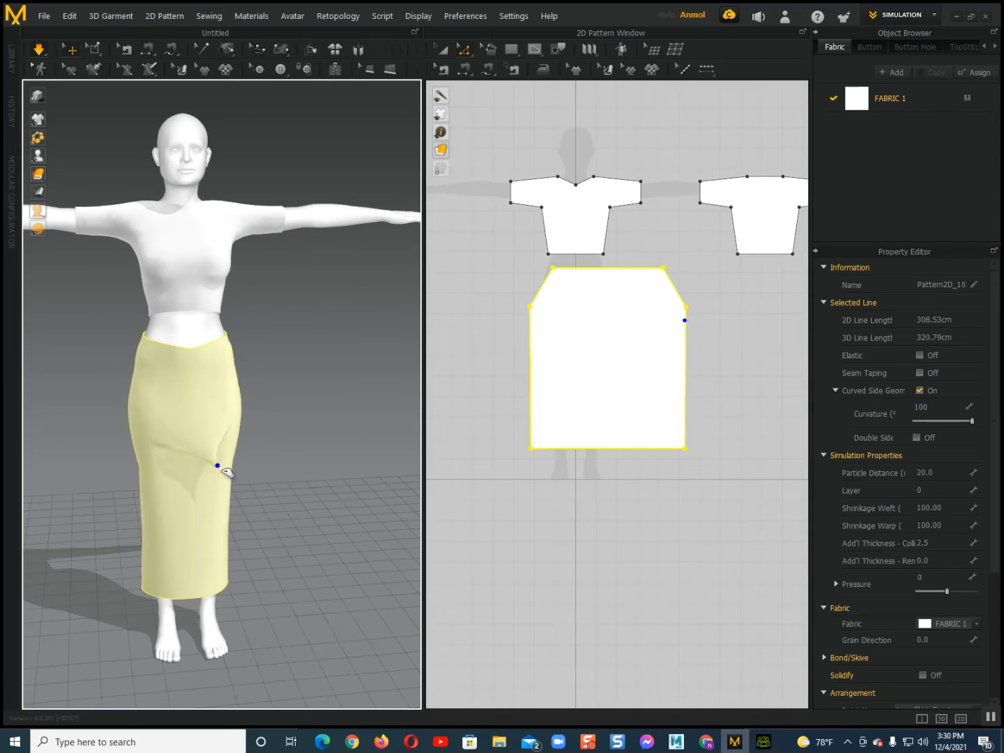
right_click_drag(226, 470, 141, 465)
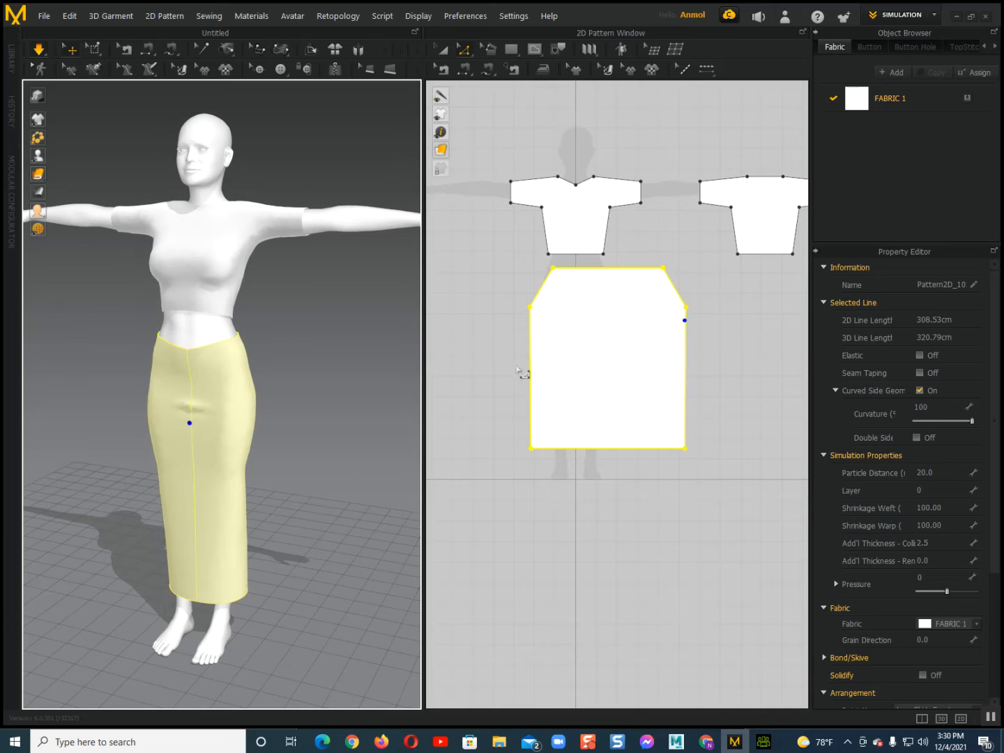
Delete both added side points from the skirt pattern and check the simulated skirt from the side and front
left_click(509, 300)
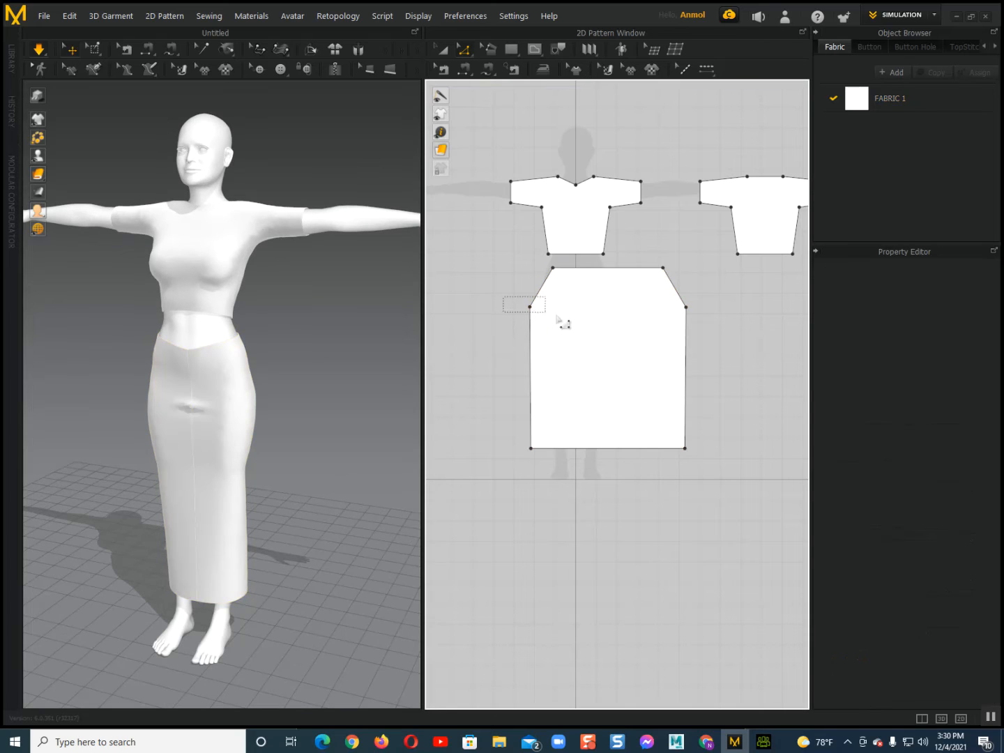
key("Delete")
key("Delete")
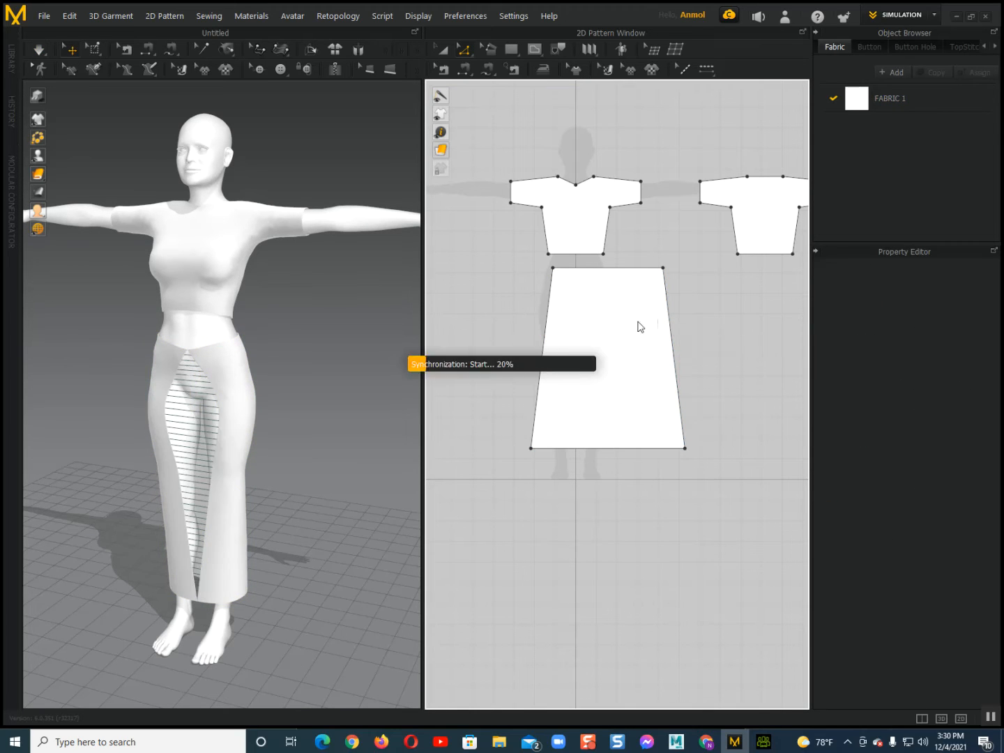
left_click(229, 415)
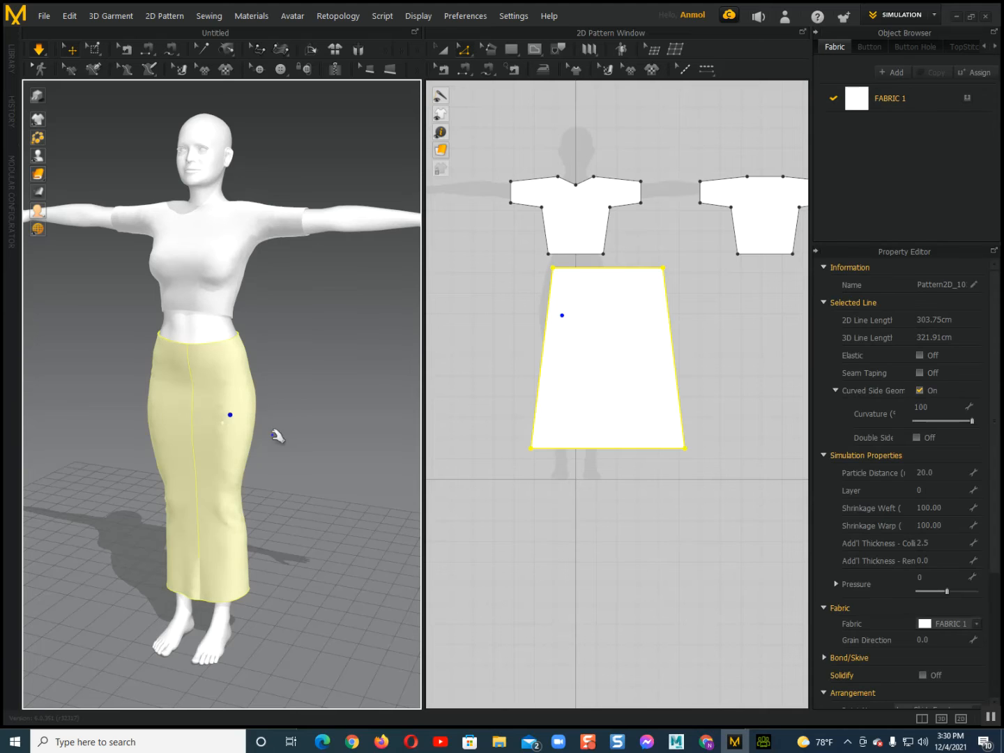
right_click_drag(222, 461, 176, 493)
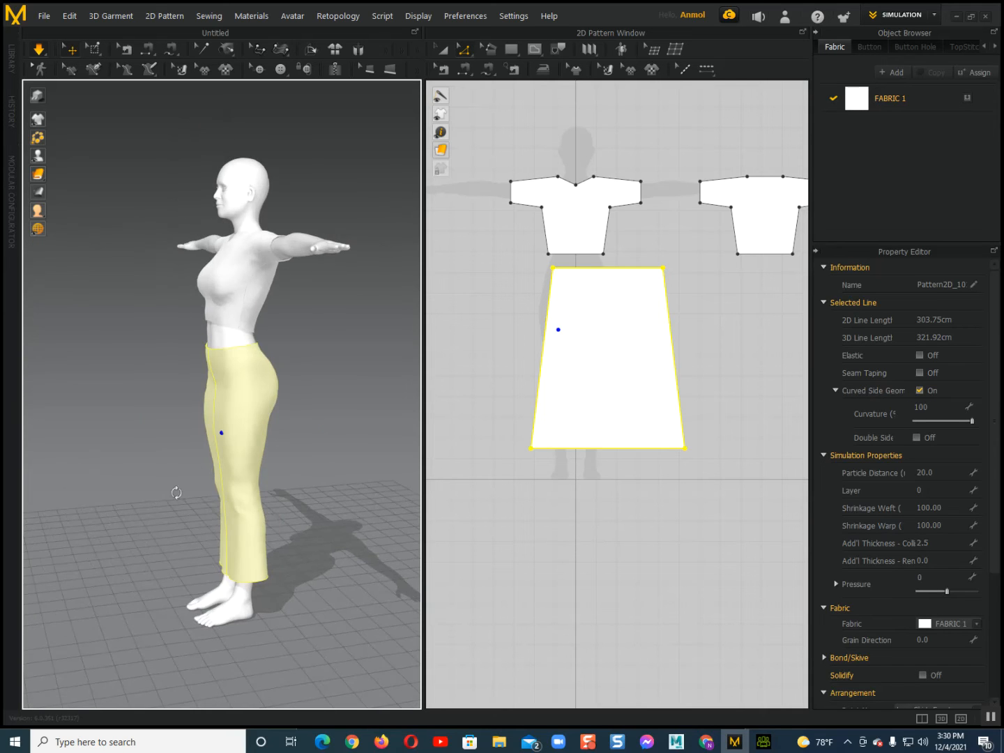
right_click_drag(272, 519, 145, 505)
right_click_drag(352, 464, 190, 515)
scroll(141, 484, "up", 8)
scroll(223, 492, "down", 3)
Delete the skirt pattern below the top's front pattern
scroll(587, 360, "down", 5)
middle_click_drag(602, 367, 652, 414)
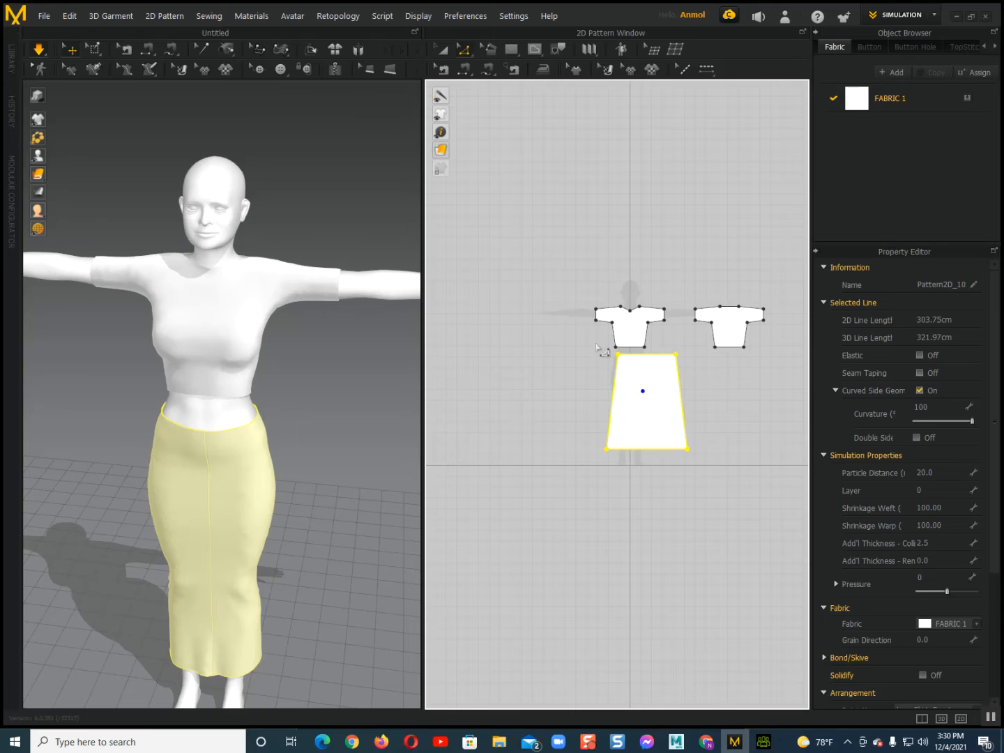
scroll(601, 352, "down", 2)
middle_click_drag(601, 354, 558, 358)
scroll(568, 377, "up", 4)
key("a")
key("Delete")
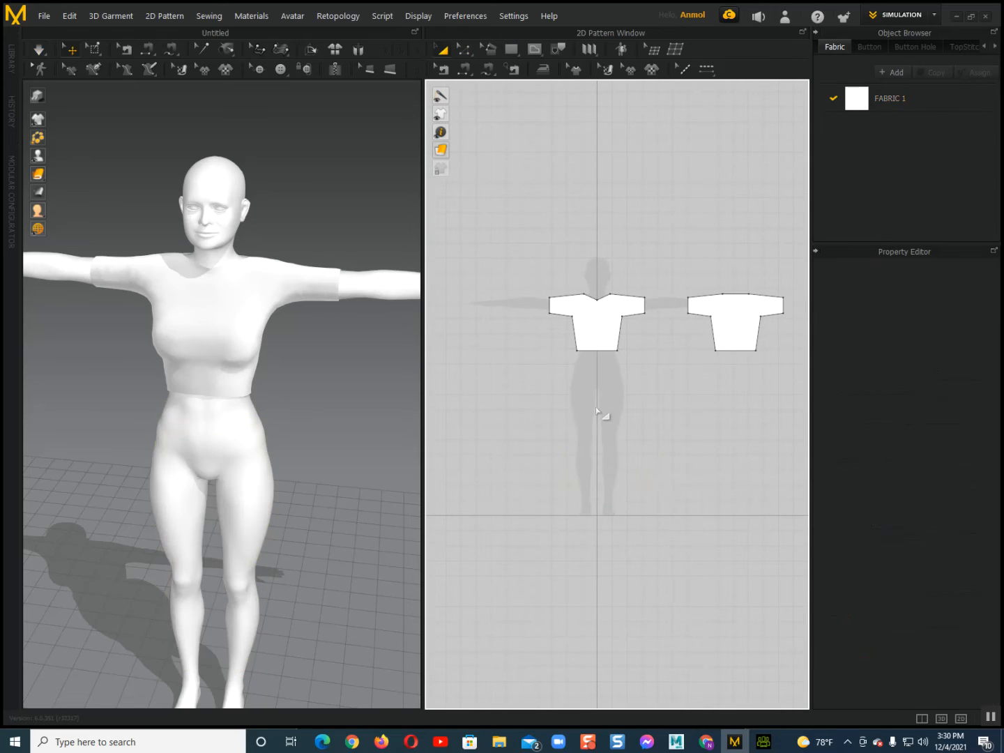
Draw a tall rectangle pattern over the avatar's leg silhouette with an outline of about 225 cm, and undo once
scroll(595, 417, "up", 2)
middle_click_drag(595, 417, 588, 374)
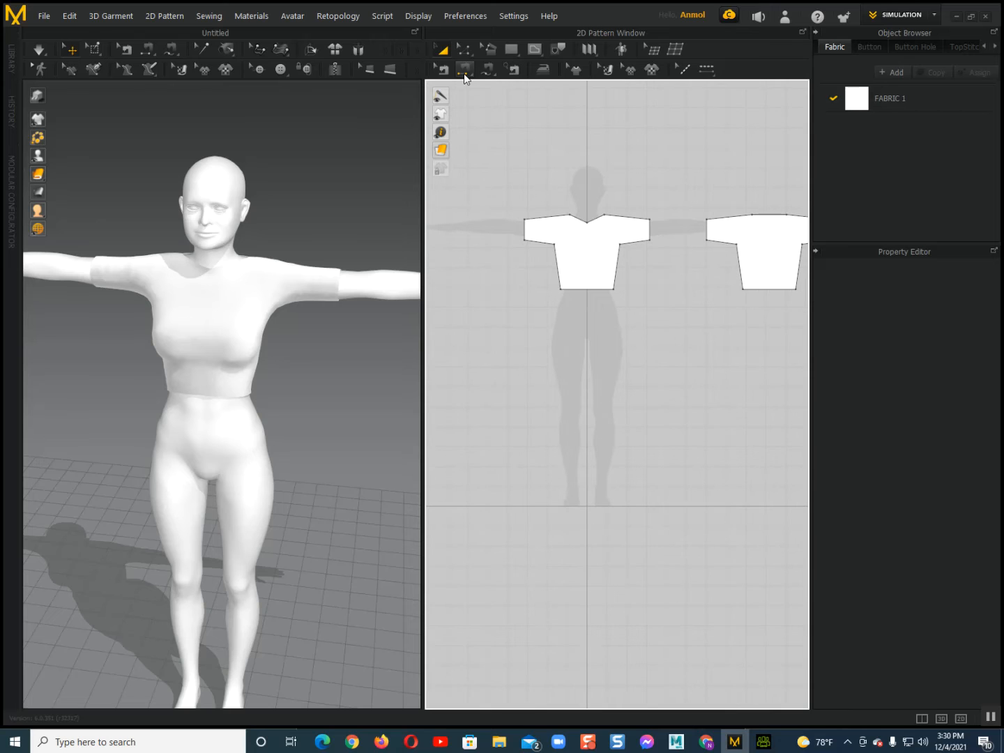
left_click(464, 68)
left_click(512, 50)
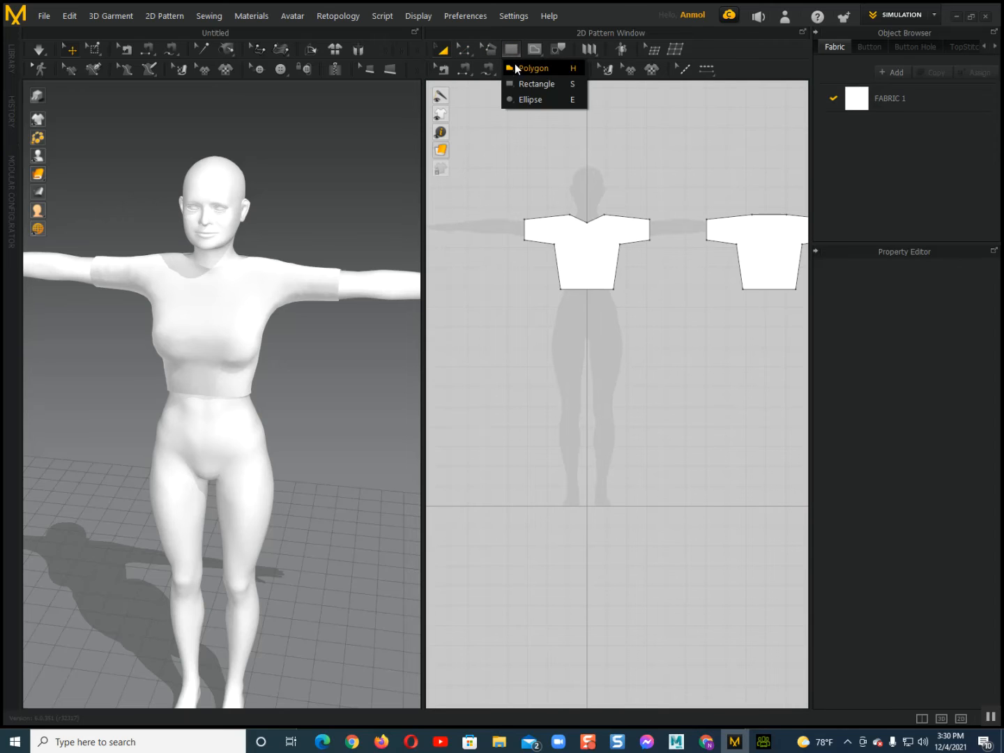
left_click(524, 83)
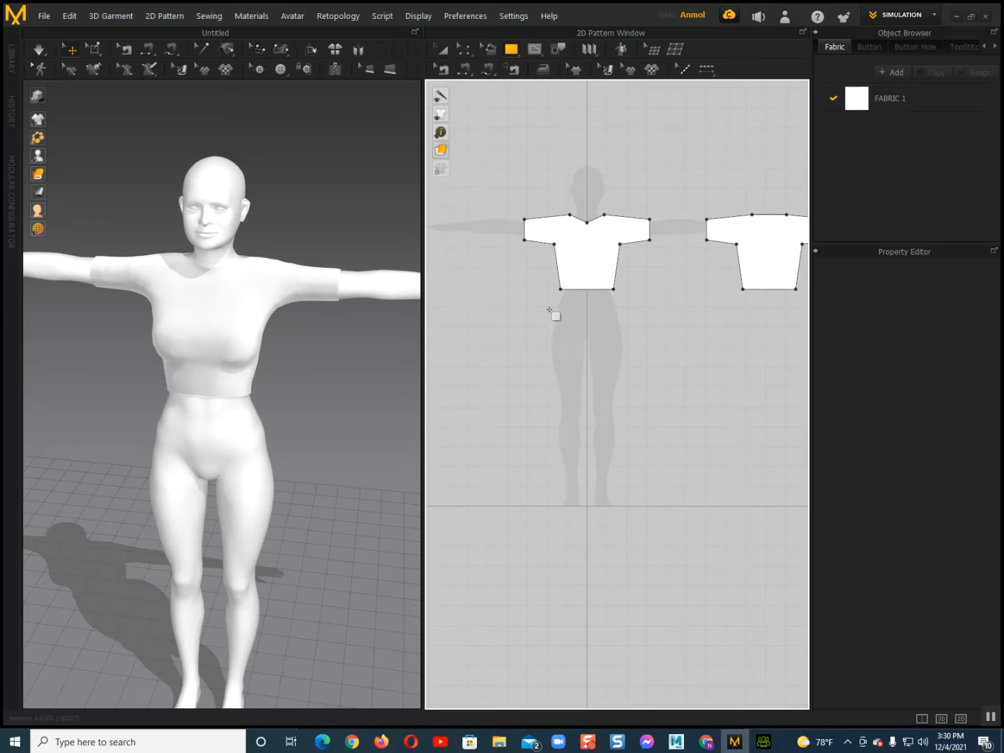
left_click_drag(548, 305, 618, 458)
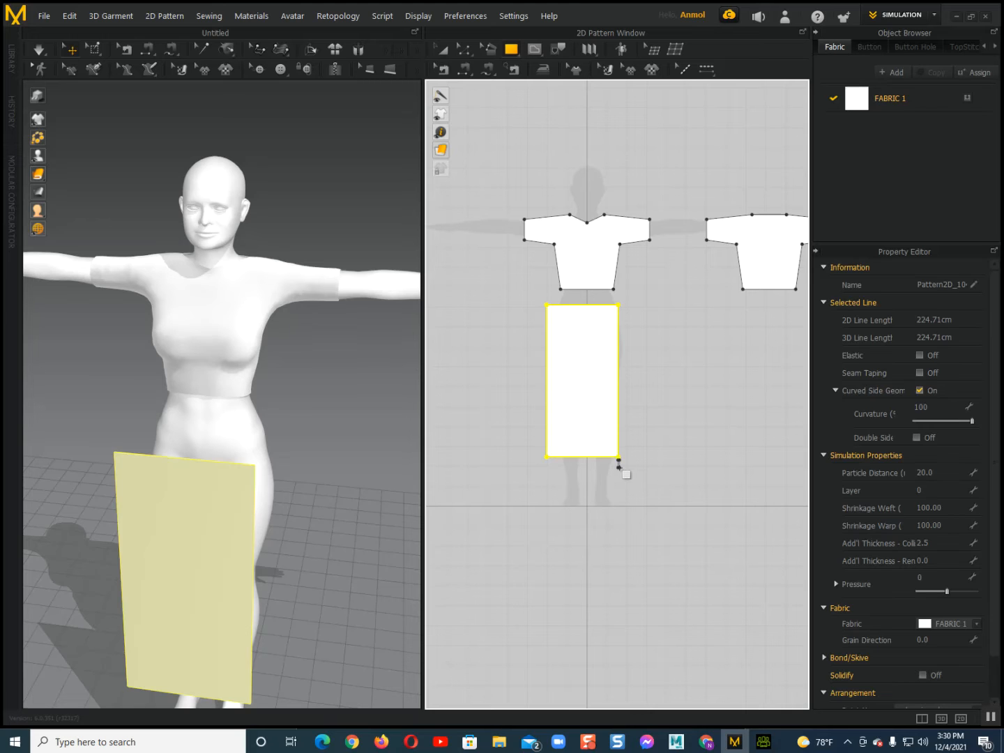
key("ctrl+z")
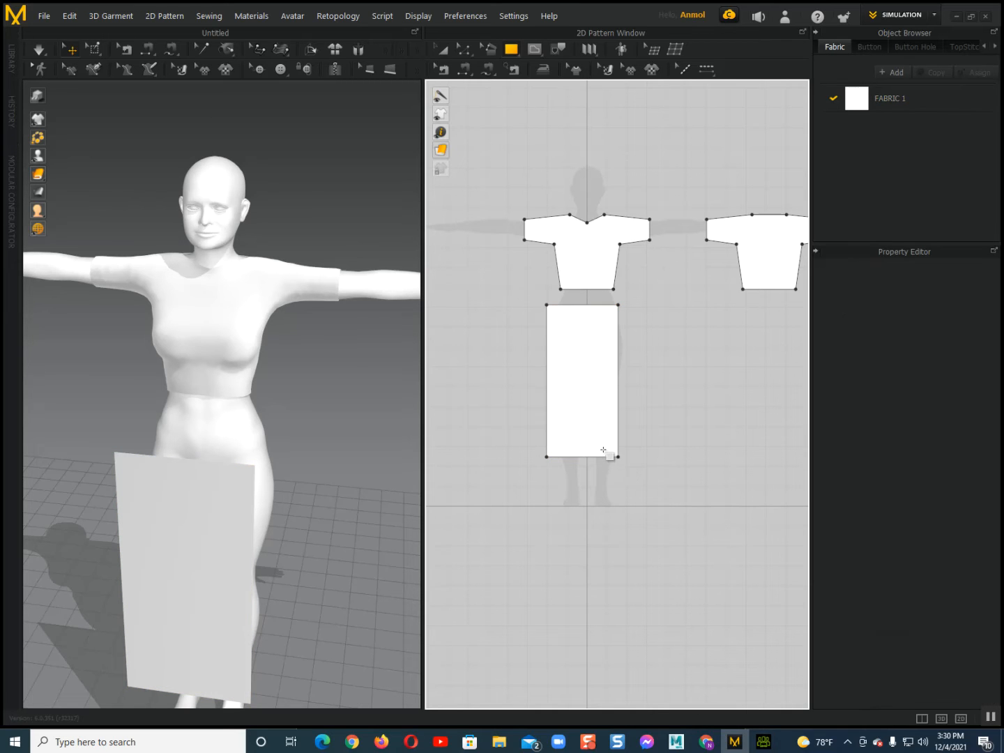
Move the skirt rectangle's two bottom corners down and outward to form a trapezoid with an outline of about 257 cm
left_click_drag(594, 458, 631, 474)
left_click_drag(547, 474, 533, 474)
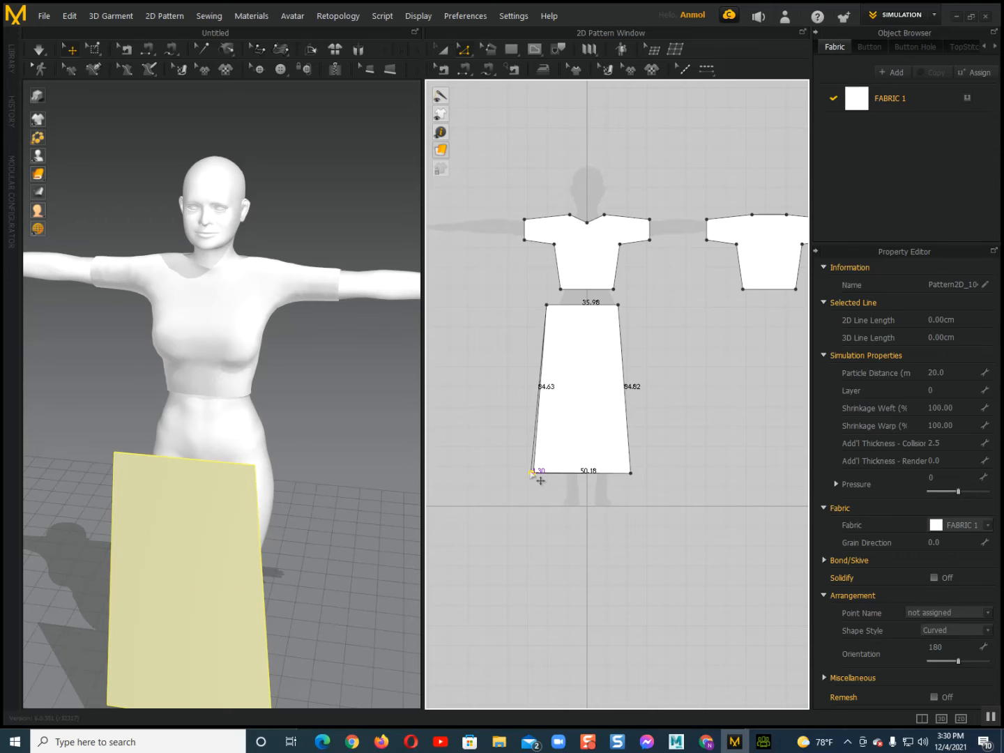
left_click_drag(537, 480, 539, 480)
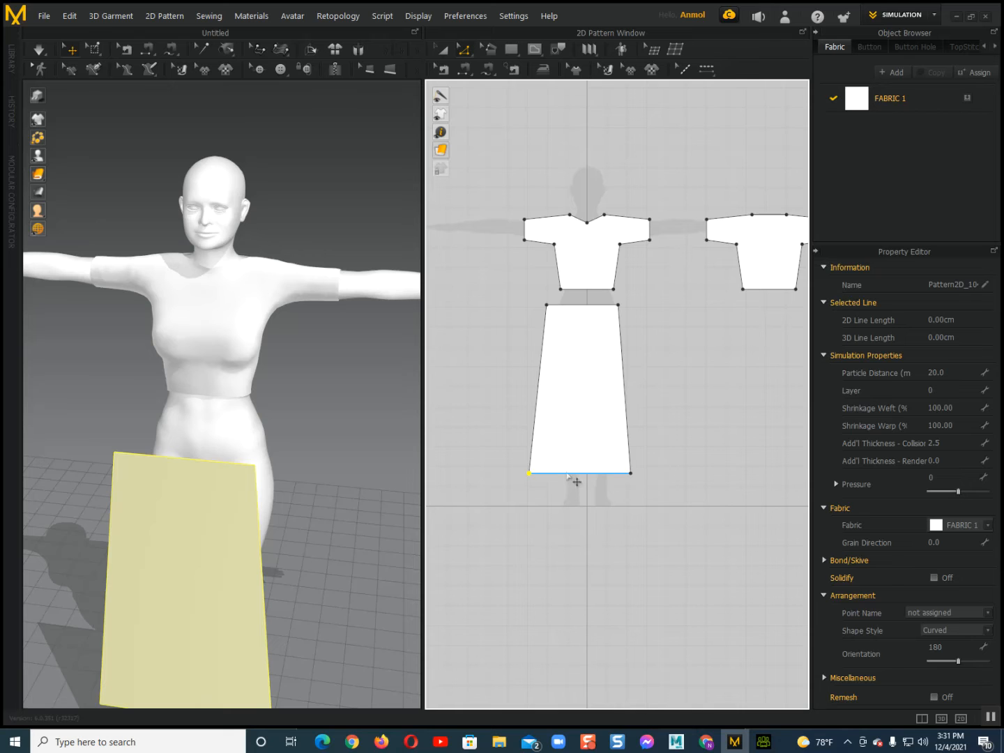
Move the skirt's front panel up and closer to the front of the avatar's legs in 3D
scroll(576, 482, "down", 5)
right_click_drag(311, 449, 161, 510)
left_click(164, 508)
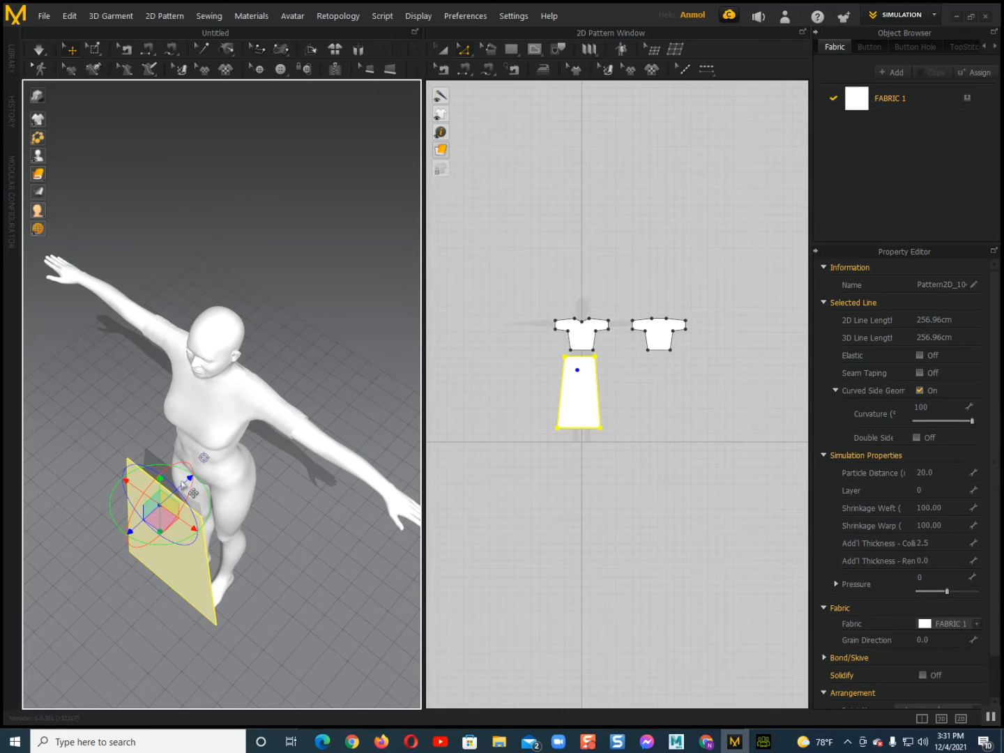
left_click(165, 514)
left_click_drag(179, 497, 201, 476)
Copy the skirt pattern and paste the duplicate below the top's back pattern
left_click(578, 399)
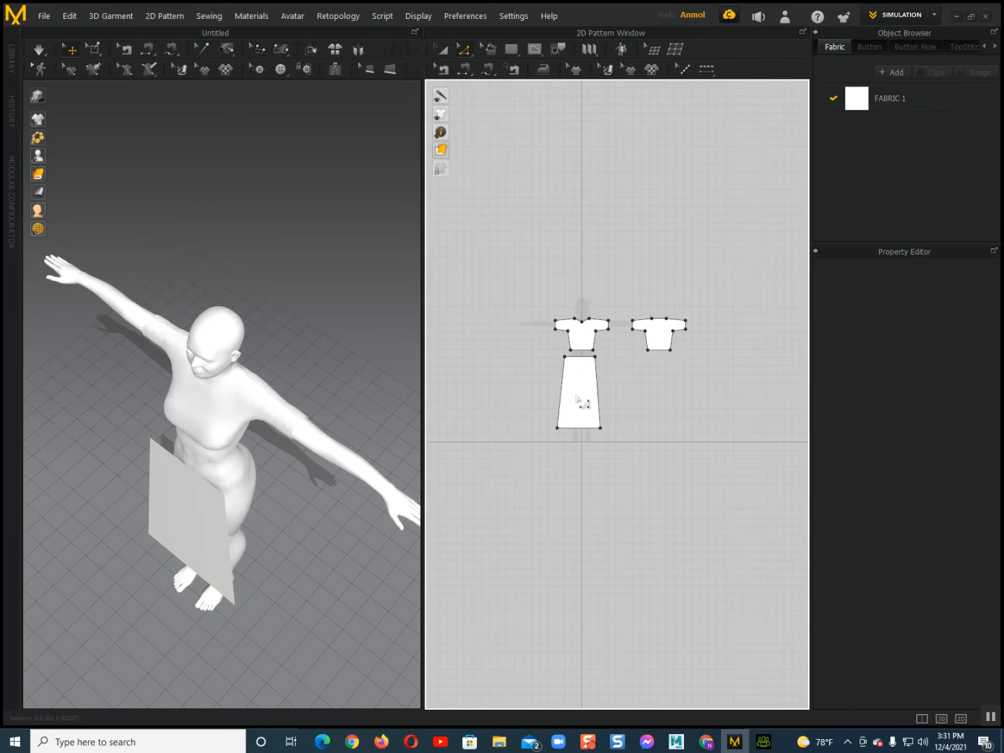
key("a")
left_click(577, 394)
key("ctrl+c")
key("ctrl+v")
left_click(662, 392)
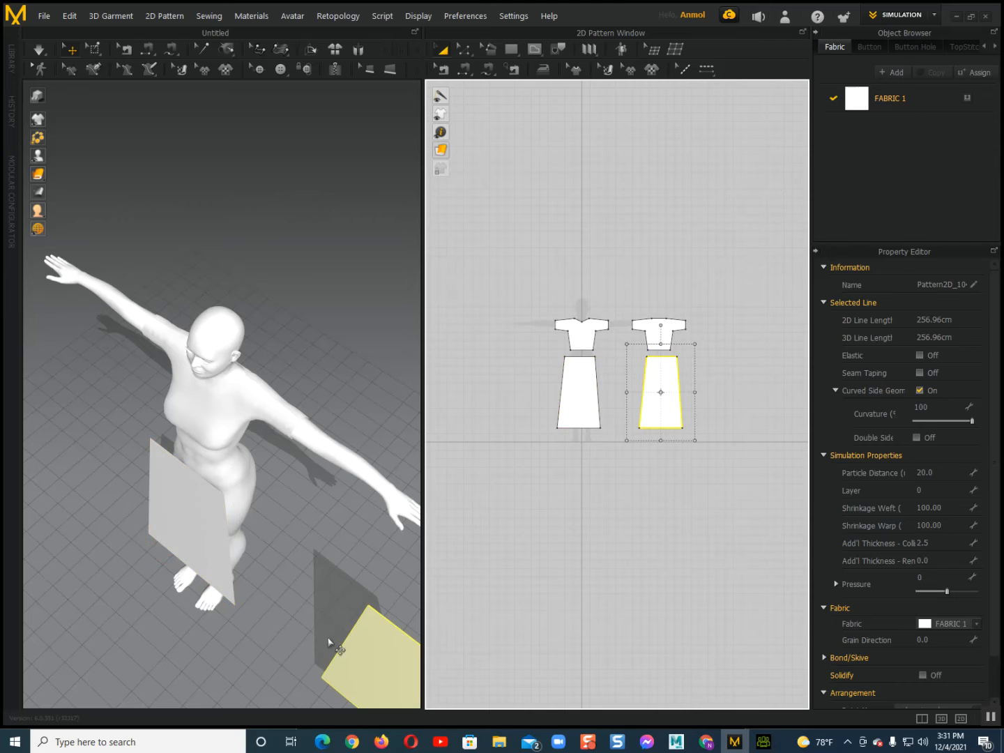
Position the copied skirt panel directly behind the avatar's hips and legs in 3D
left_click(372, 638)
left_click_drag(392, 650, 187, 478)
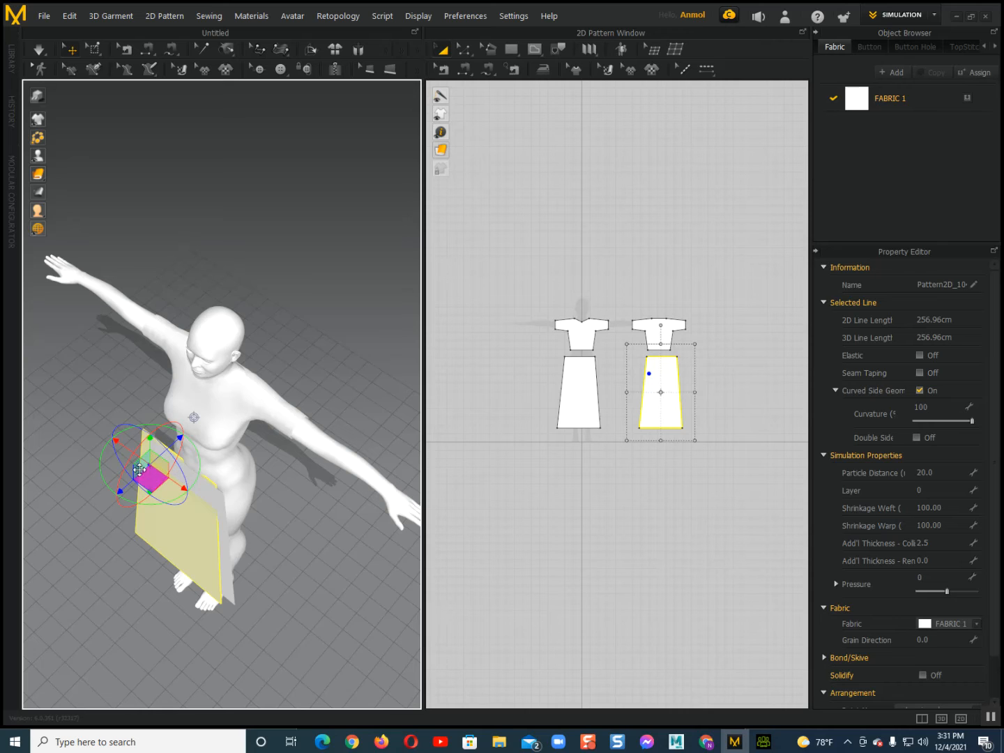
key("ctrl+z")
left_click(173, 505)
left_click_drag(196, 515, 203, 528)
key("6")
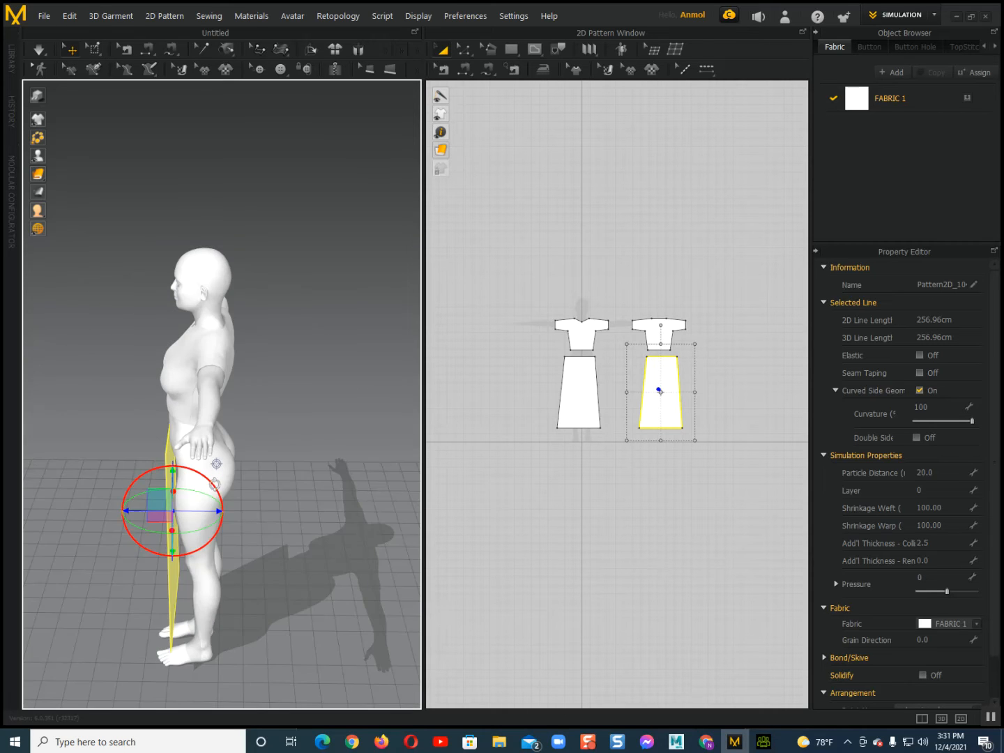
left_click_drag(190, 516, 254, 521)
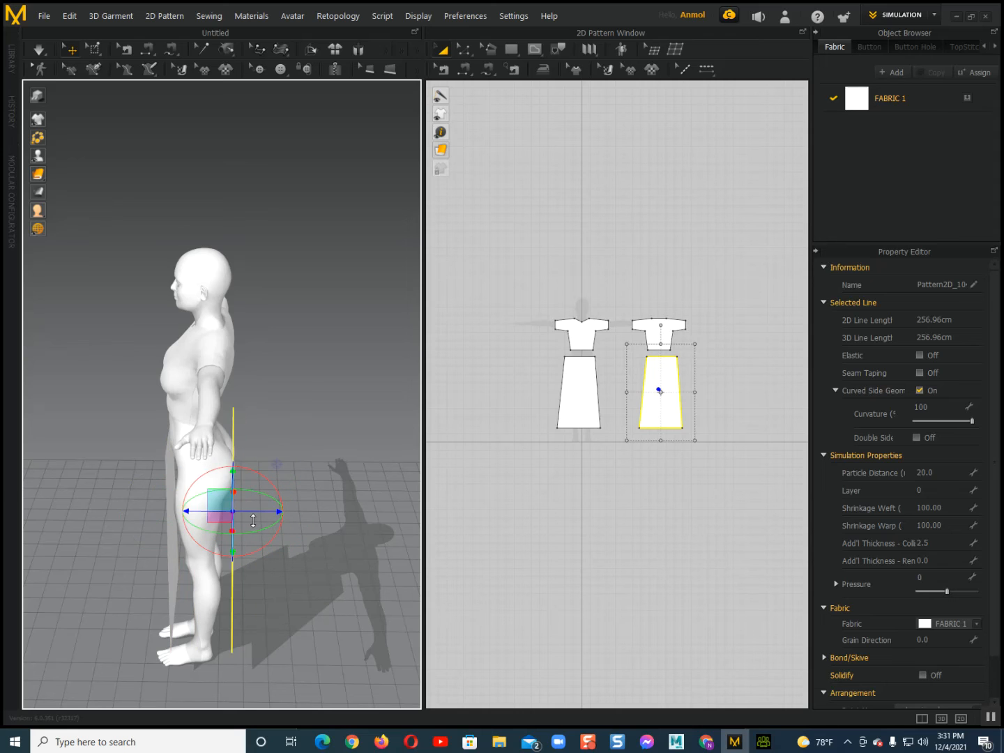
Select both skirt panels and raise them together to the avatar's waist
left_click(179, 511, "shift")
left_click(168, 479)
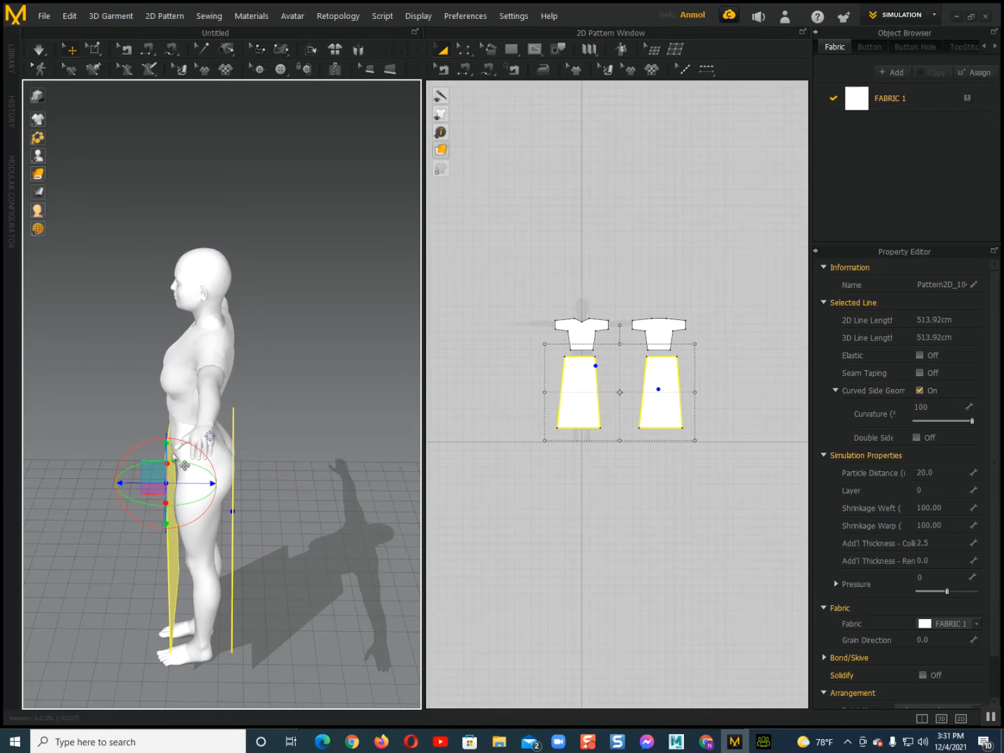
right_click_drag(180, 464, 165, 447)
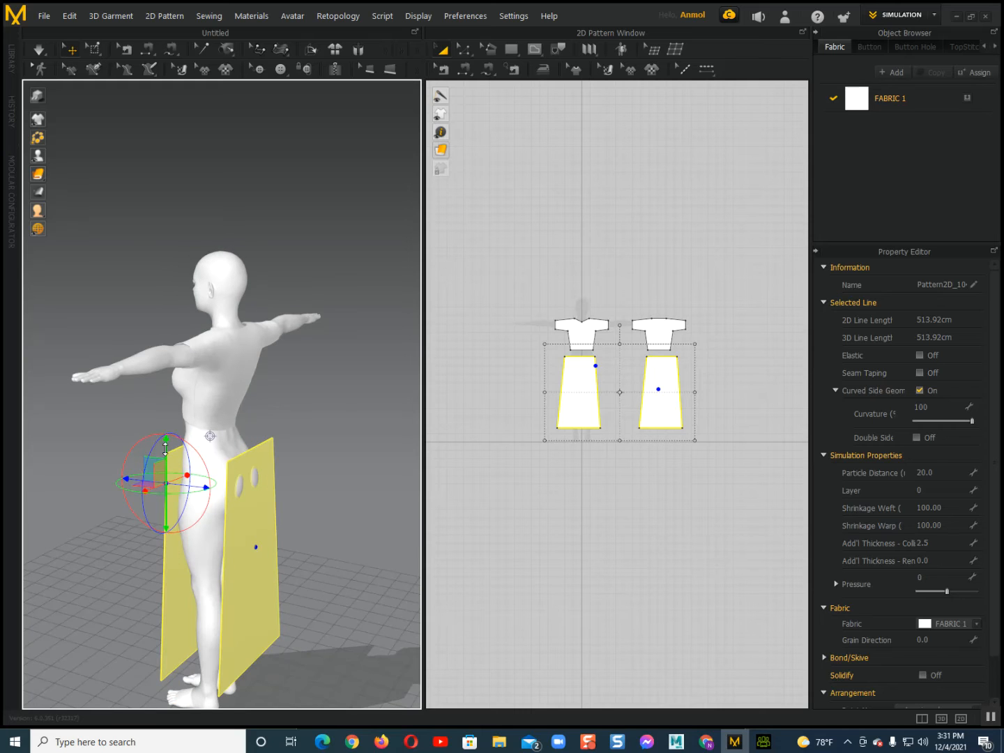
left_click_drag(164, 429, 164, 424)
right_click_drag(180, 449, 338, 414)
Sew the front and back skirt panels together along both side edges with Segment Sewing
left_click(464, 68)
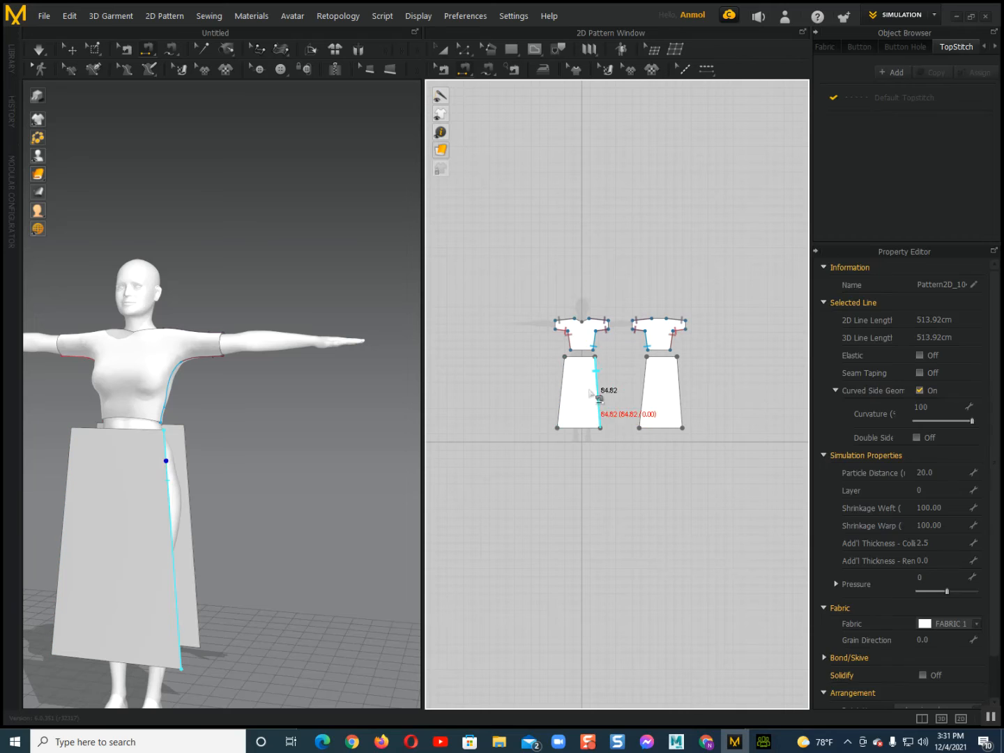
left_click(598, 392)
left_click(642, 397)
left_click(642, 398)
key("Delete")
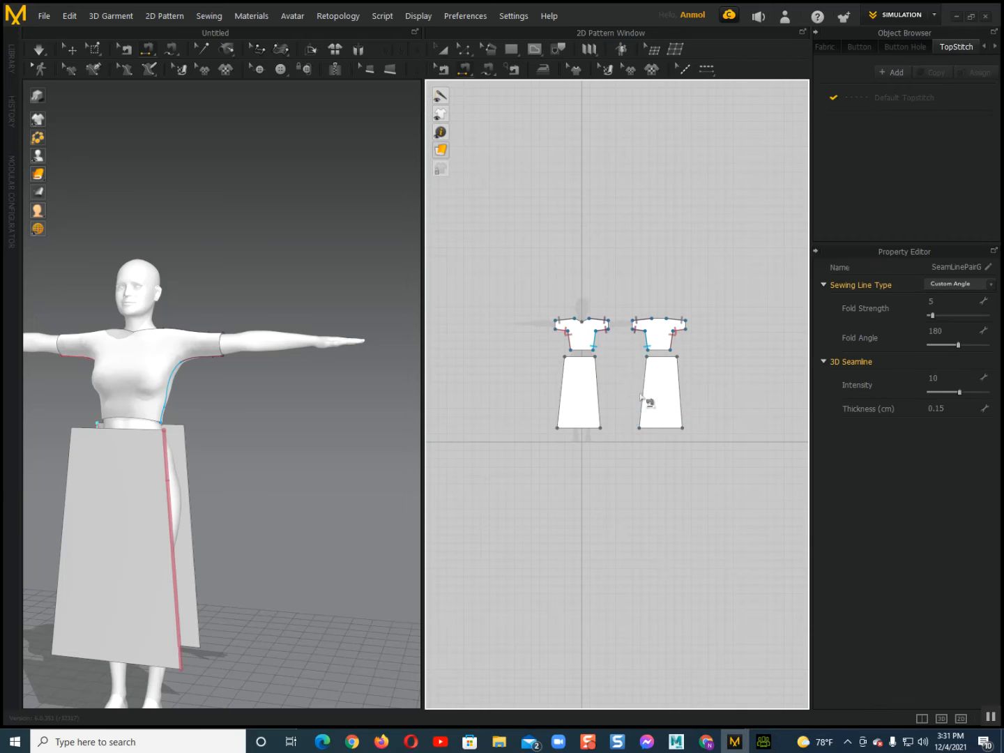
left_click(593, 403)
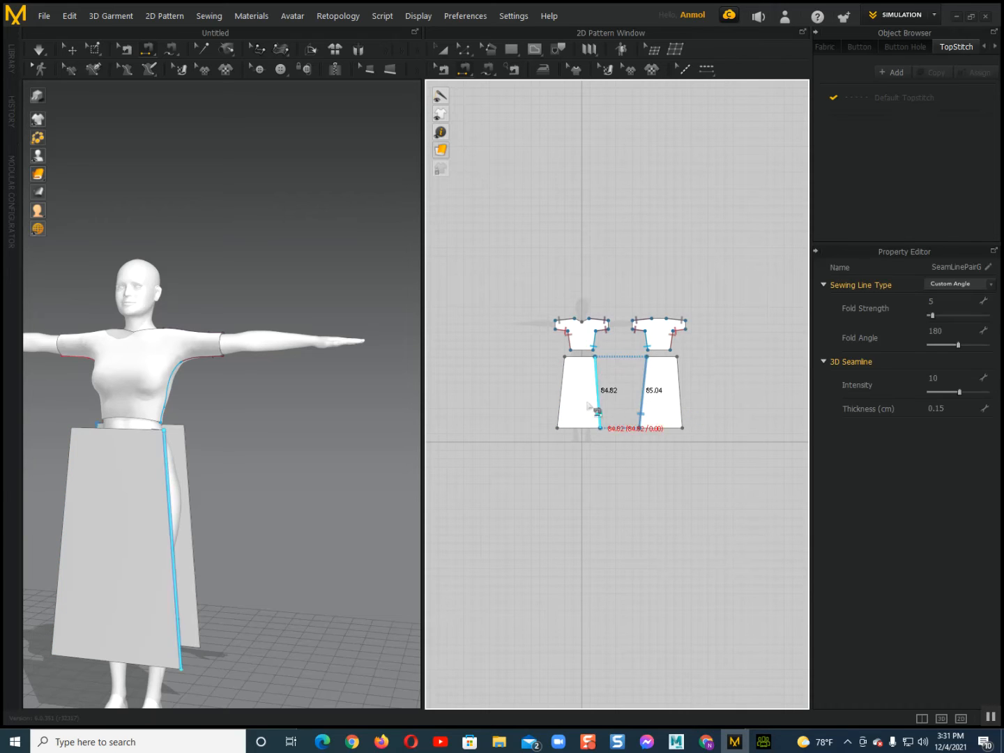
left_click(558, 402)
left_click(671, 408)
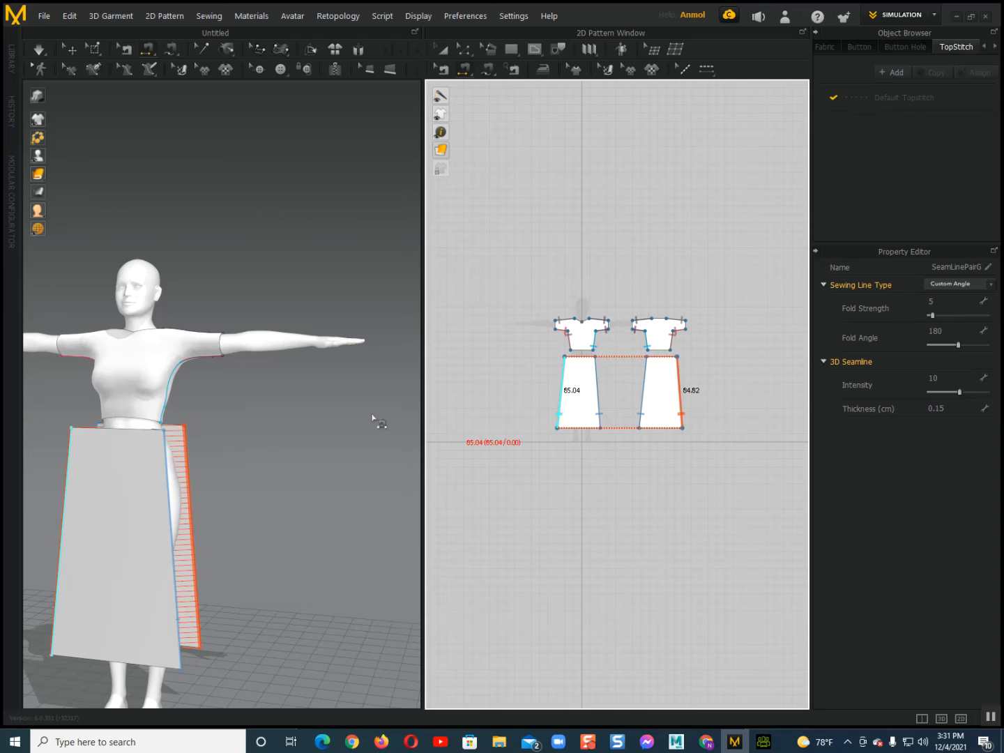
Try simulating the sewn skirt on the avatar, and undo the simulation
key("space")
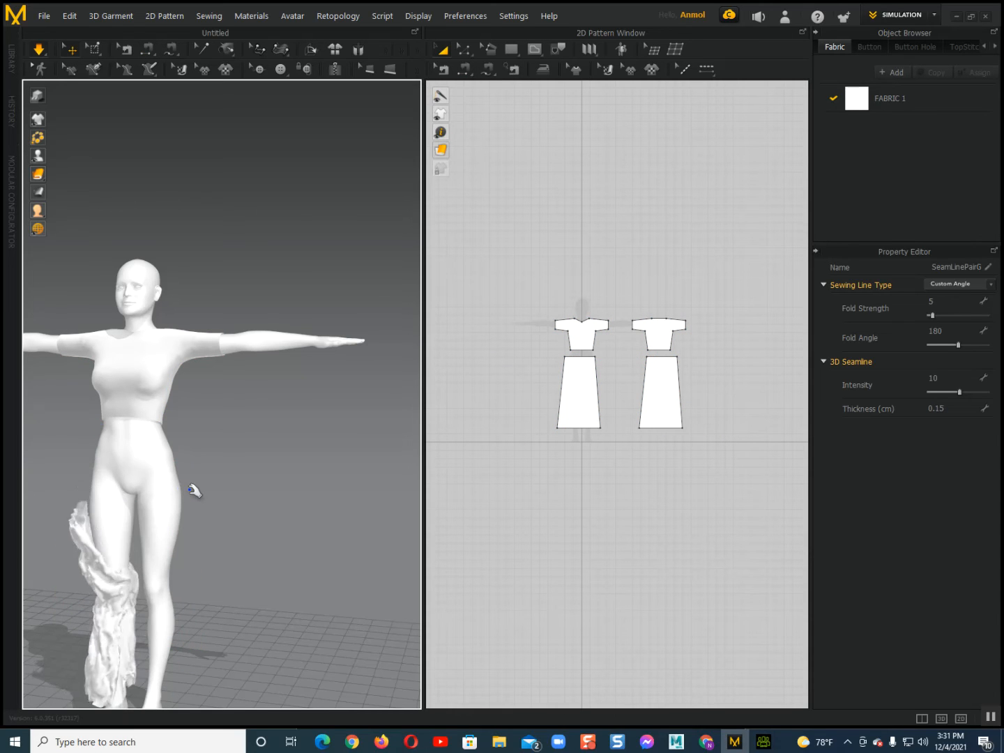
key("ctrl+z")
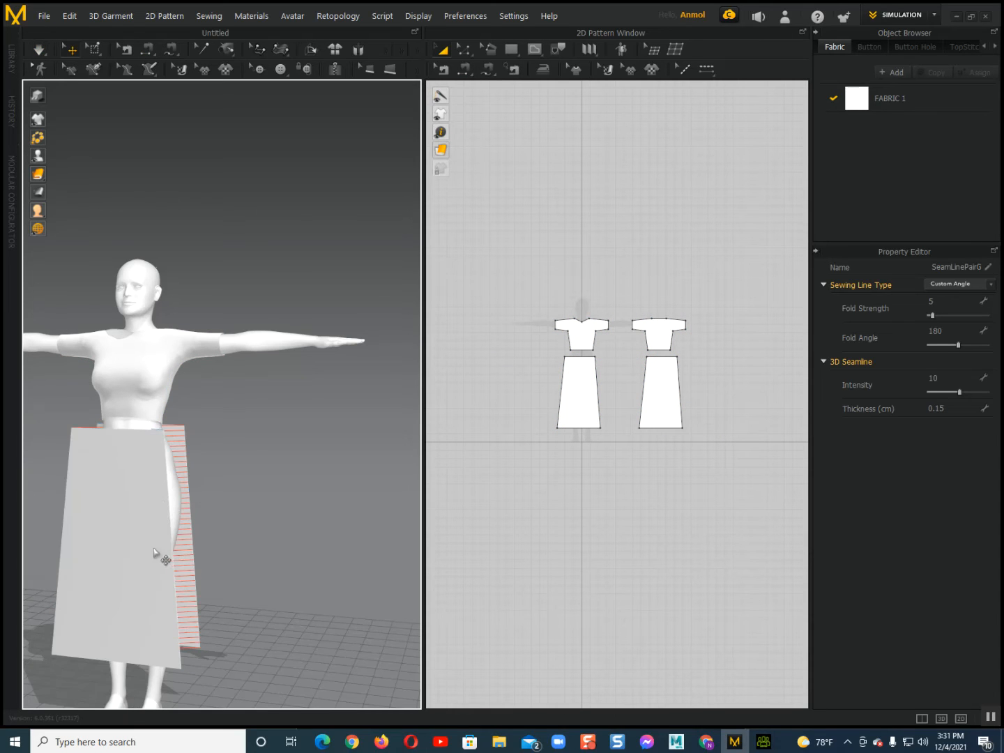
right_click_drag(153, 549, 161, 618)
left_click(173, 615)
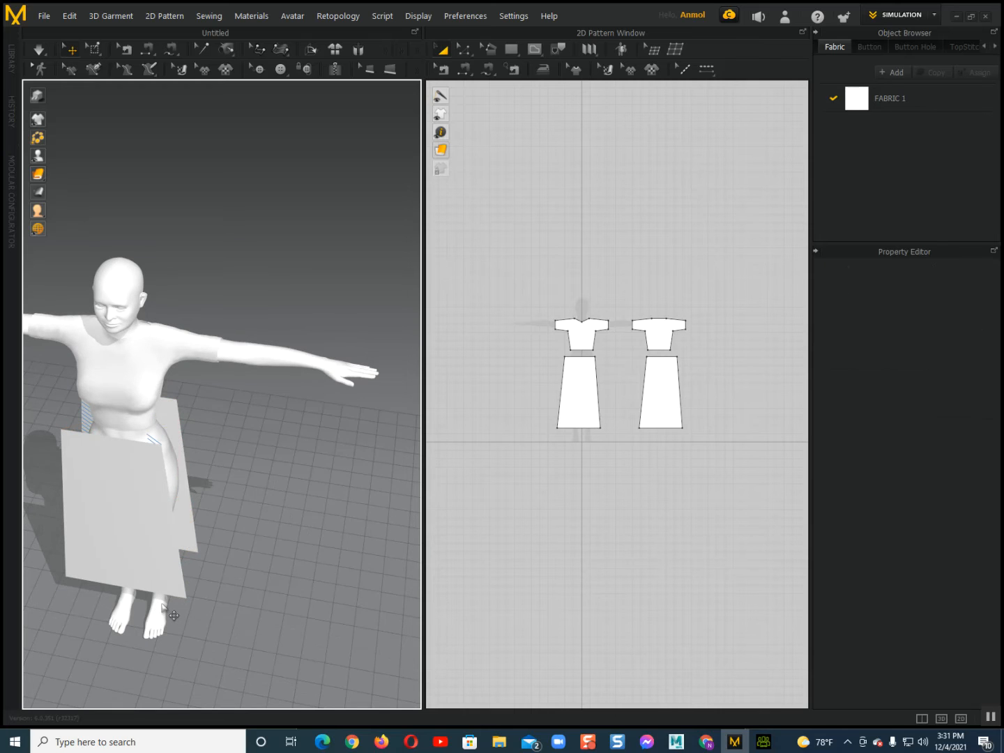
key("ctrl+z")
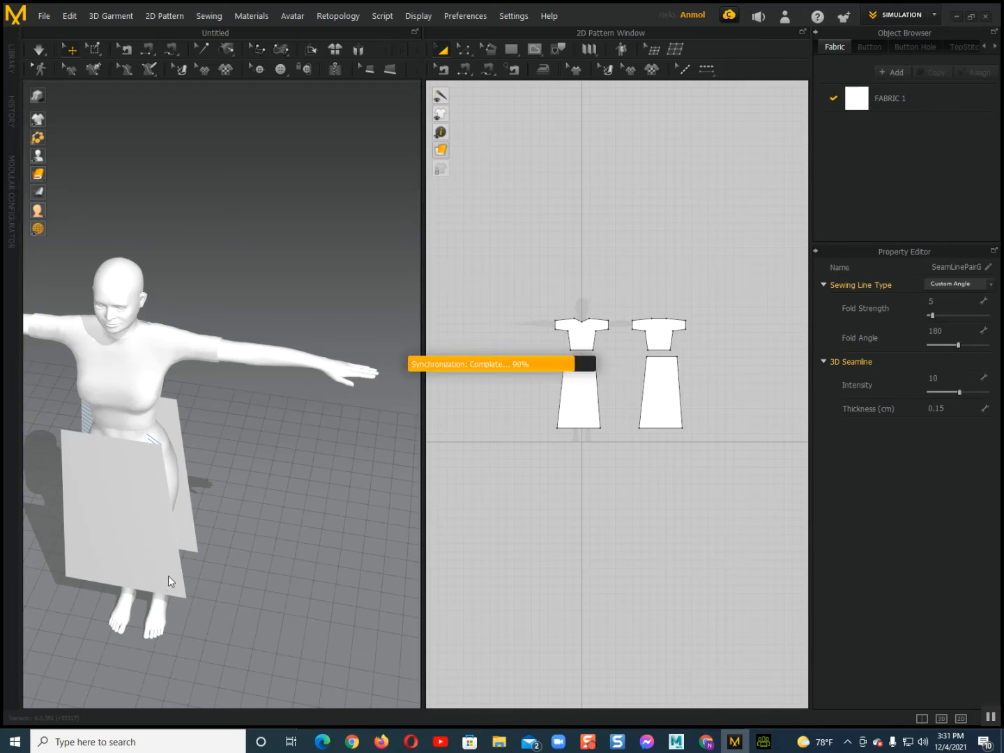
Simulate the sewn skirt again and check its drape on the avatar from the front and around
left_click(179, 418)
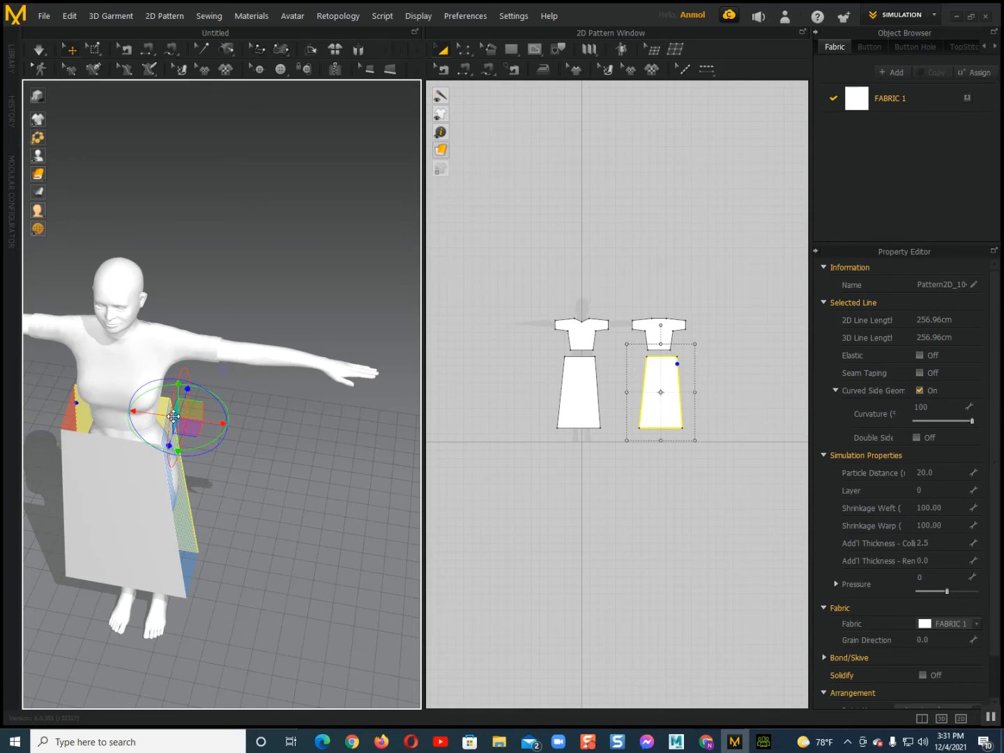
key("space")
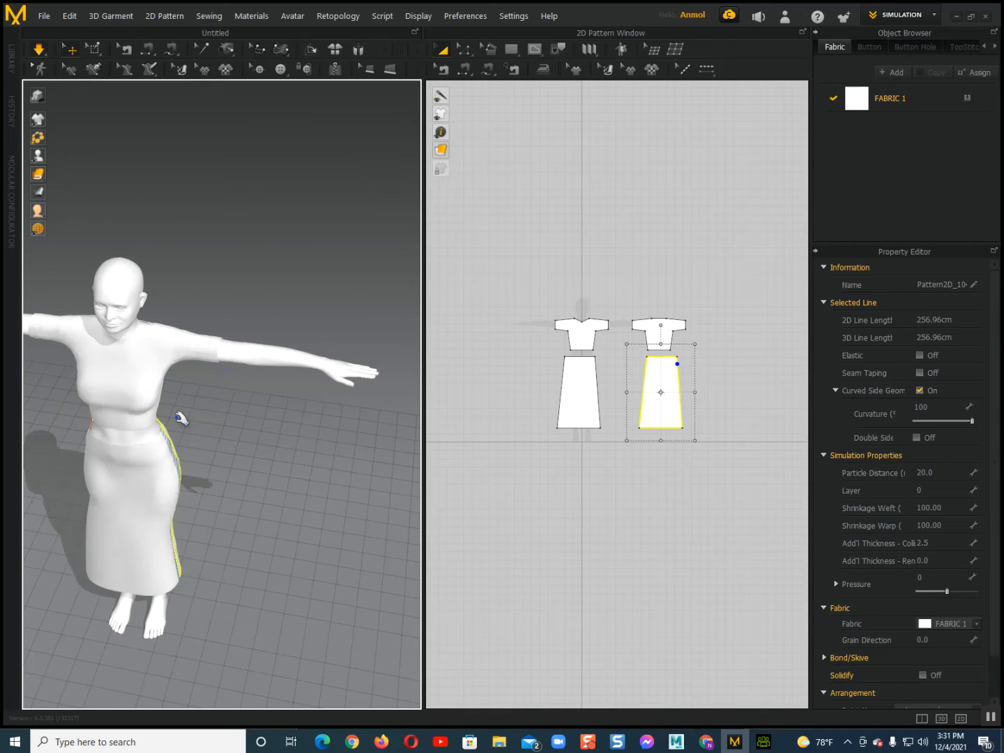
right_click_drag(178, 481, 127, 427)
left_click(139, 415)
left_click(107, 512)
right_click_drag(108, 511, 146, 533)
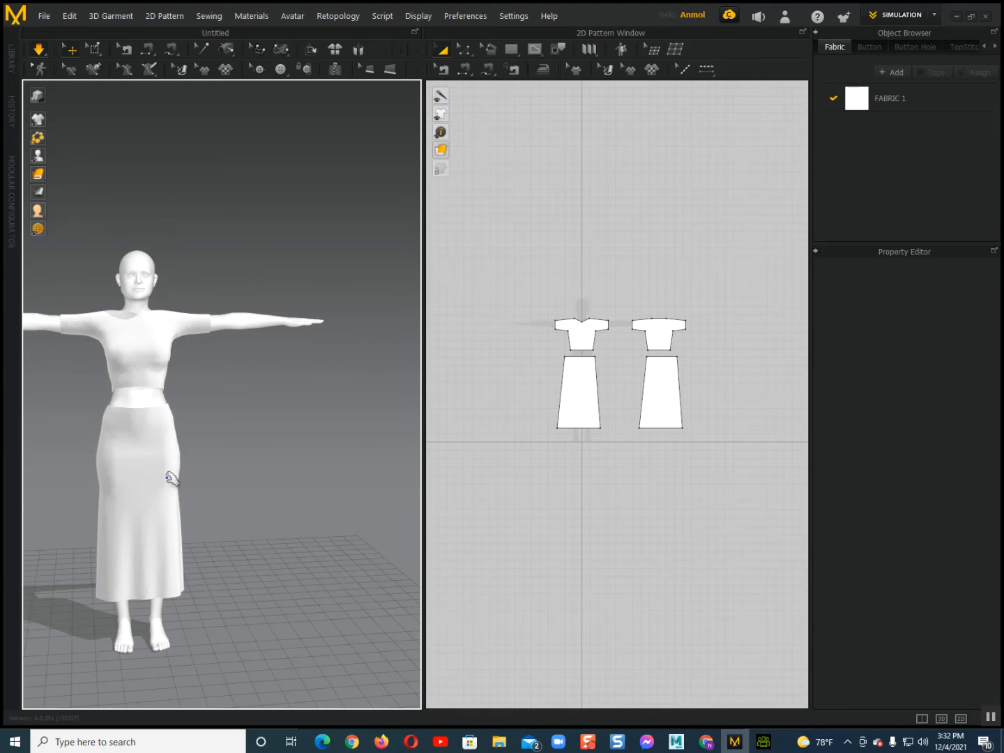
scroll(167, 477, "up", 1)
middle_click_drag(167, 478, 247, 527)
right_click_drag(248, 527, 231, 536)
Draw a small rectangle pattern above the top's front neckline with an outline of about 75 cm
left_click(559, 403)
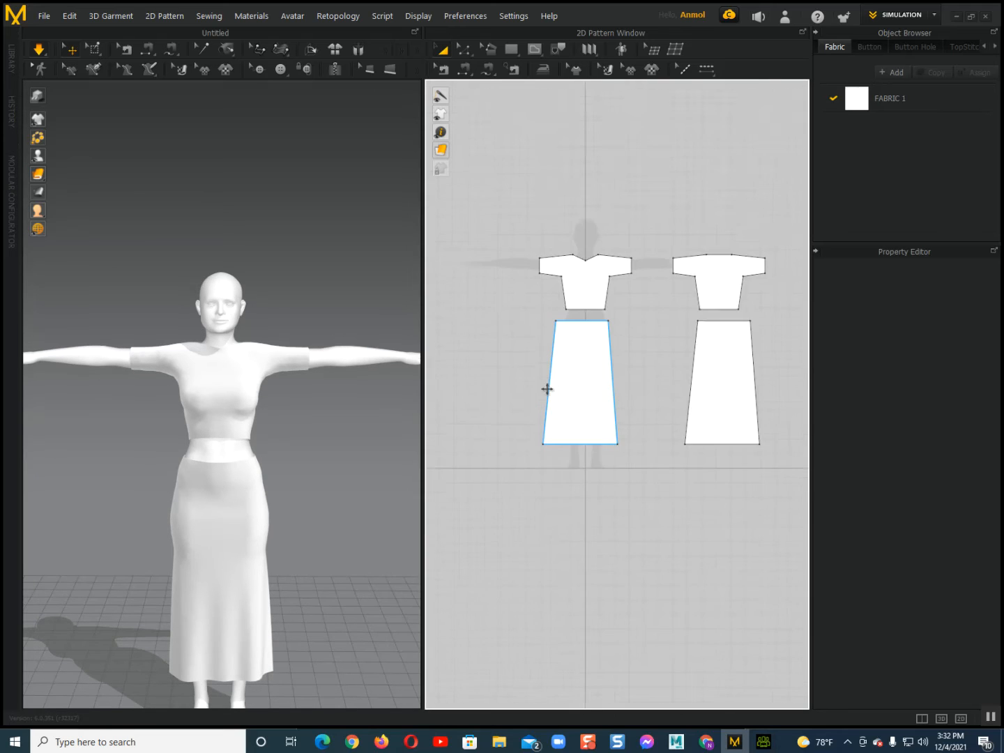
scroll(556, 363, "up", 3)
scroll(549, 400, "down", 3)
scroll(534, 395, "up", 1)
scroll(549, 366, "up", 2)
left_click(477, 140)
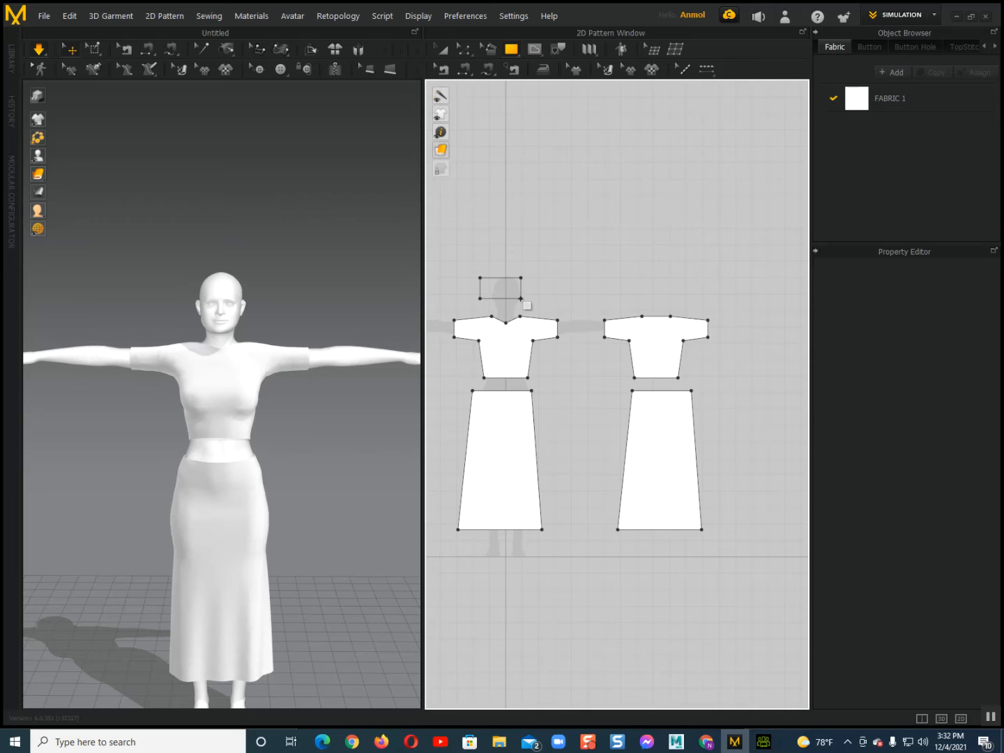
scroll(512, 398, "up", 2)
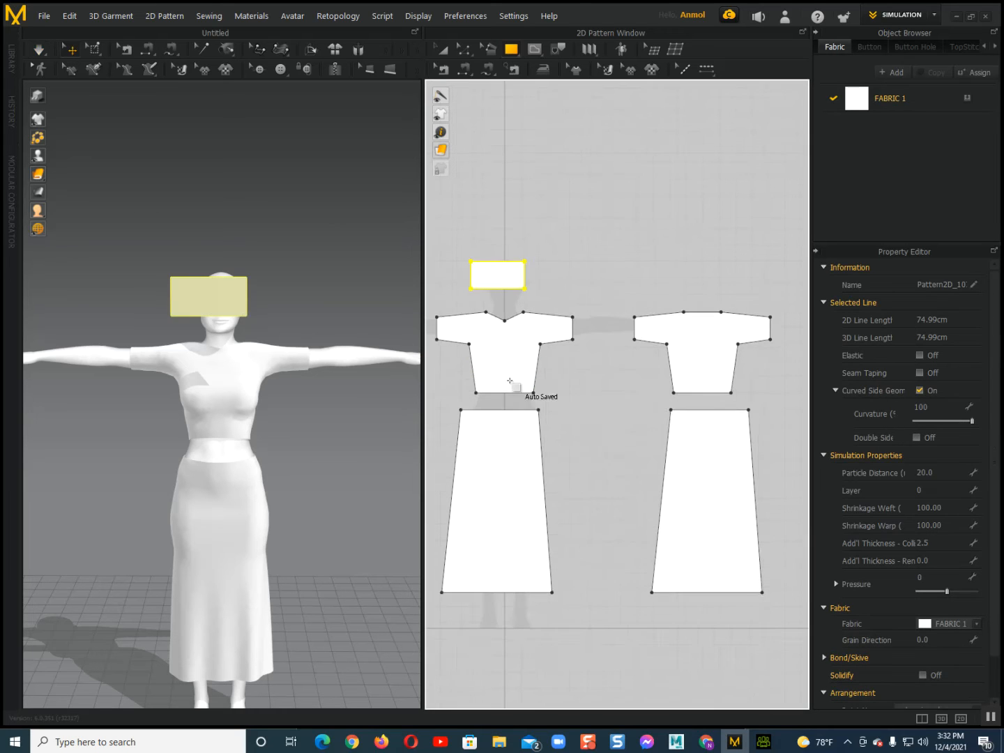
scroll(519, 432, "up", 2)
middle_click_drag(519, 433, 500, 517)
Rotate the small rectangle into a diagonal tilt in 3D, undoing a first trial move
right_click_drag(294, 432, 157, 473)
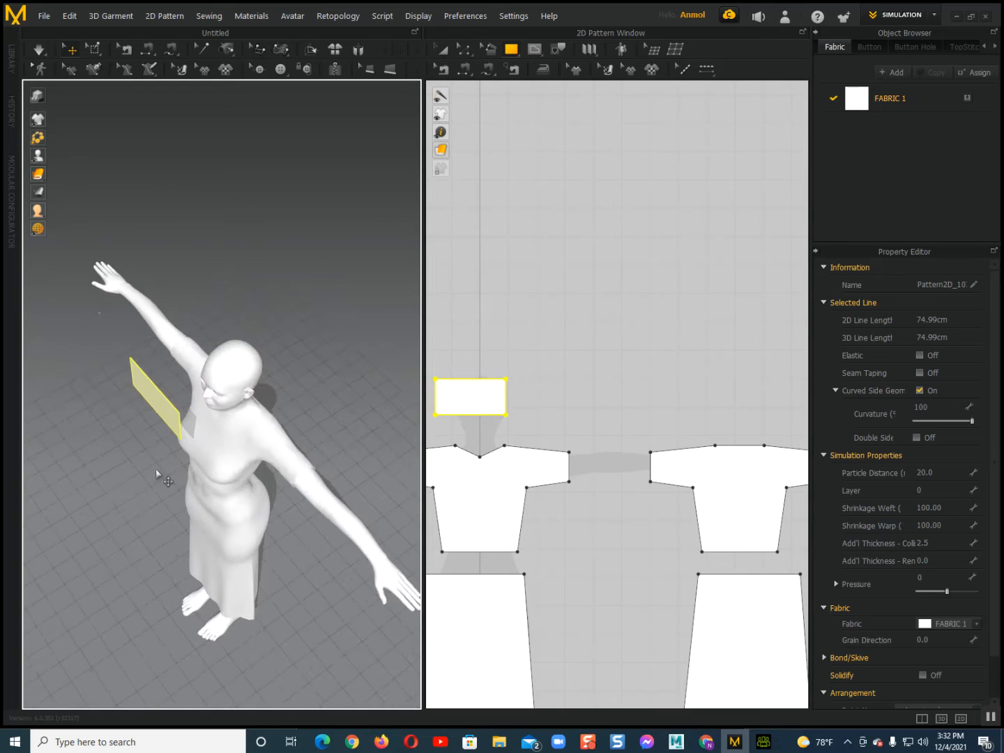
scroll(159, 477, "up", 2)
middle_click_drag(167, 485, 190, 531)
right_click_drag(190, 530, 173, 444)
left_click(160, 407)
mouse_move(177, 392)
left_mouse_down()
mouse_move(172, 409)
mouse_move(181, 418)
mouse_move(191, 392)
left_mouse_up()
key("ctrl+z")
left_click(182, 392)
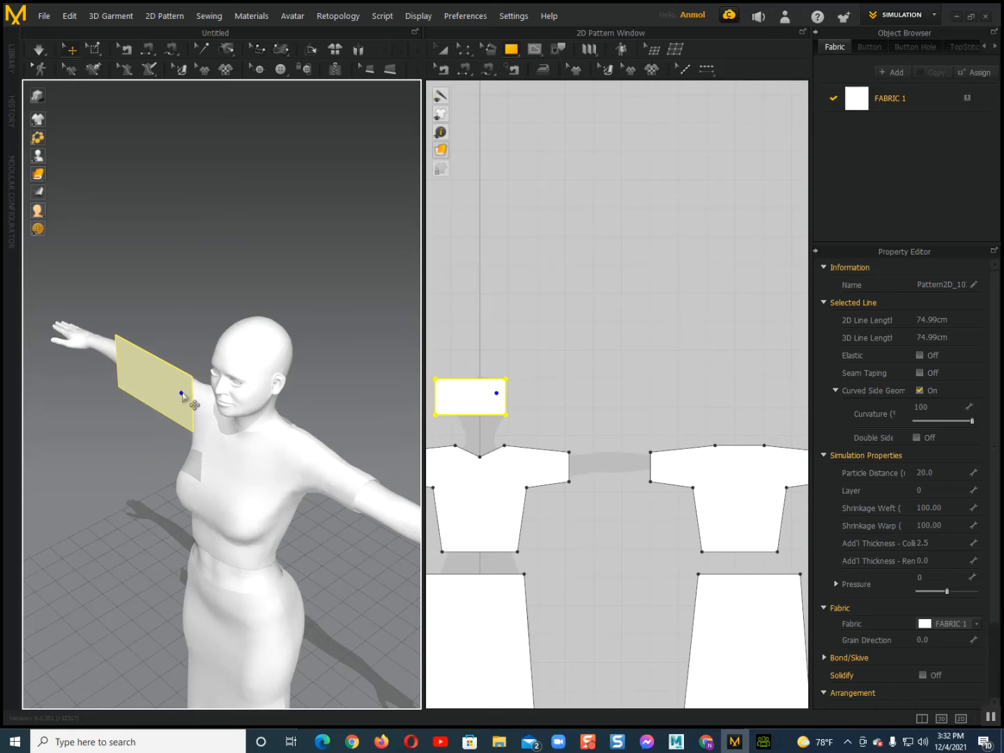
left_click_drag(200, 364, 166, 282)
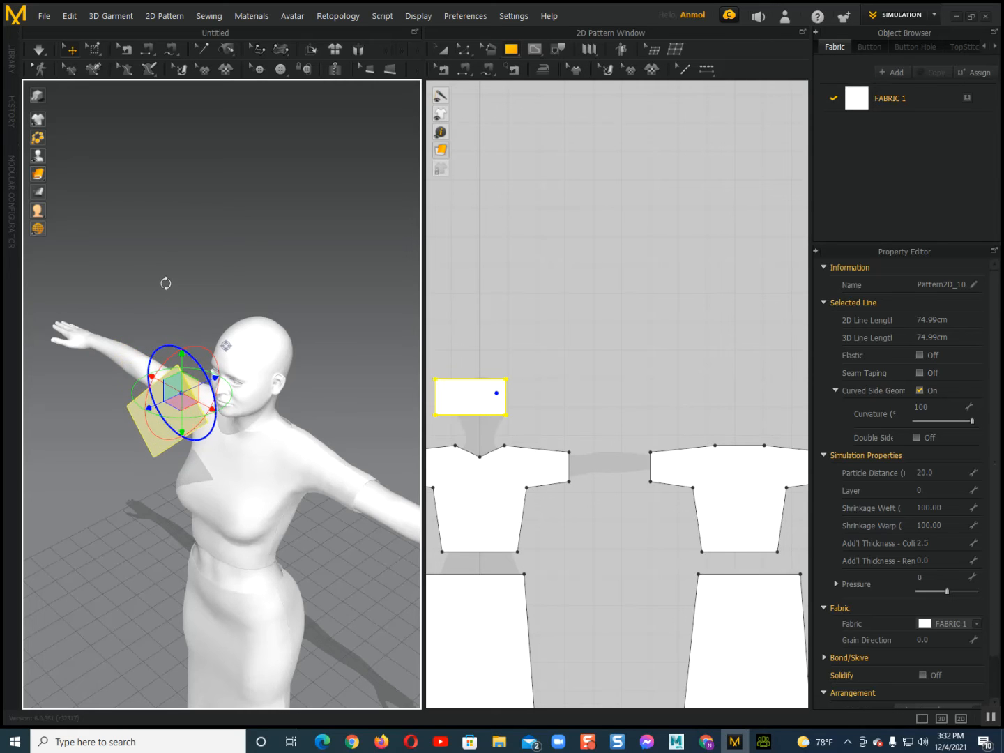
Move the tilted rectangle down in front of the avatar's lower chest on its right side
right_click_drag(152, 406, 189, 364)
left_click_drag(198, 377, 219, 536)
right_click_drag(218, 537, 199, 497)
left_click_drag(198, 497, 178, 468)
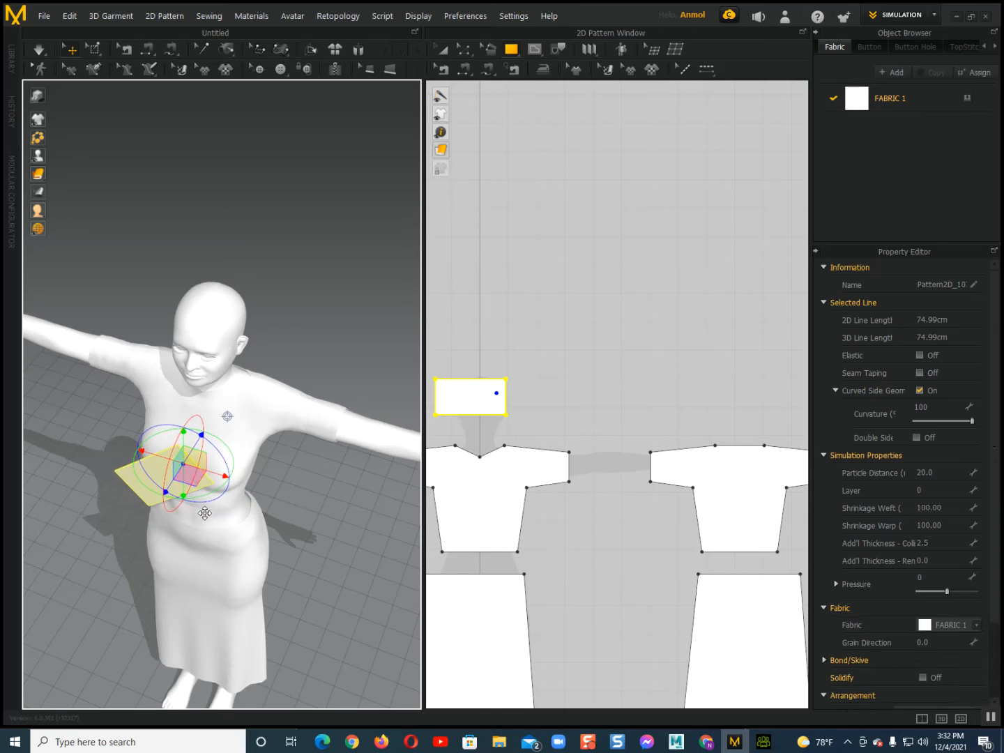
right_click_drag(194, 496, 256, 464)
left_click_drag(186, 474, 157, 524)
right_click_drag(158, 524, 55, 577)
mouse_move(137, 512)
left_mouse_down()
mouse_move(164, 505)
mouse_move(143, 510)
left_mouse_up()
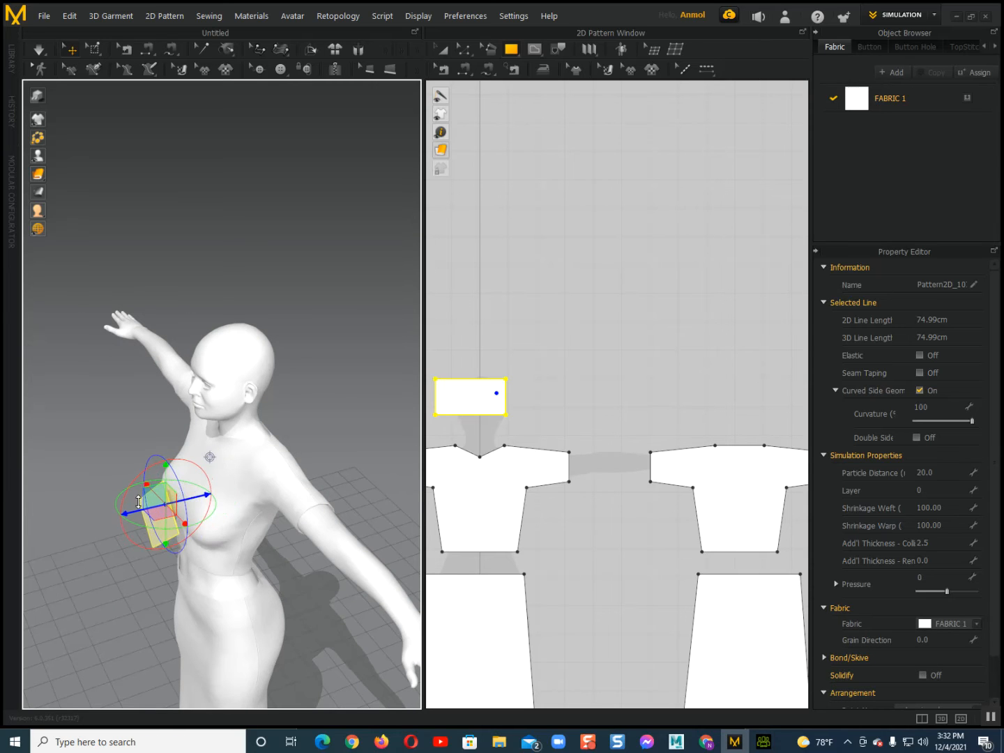
right_click_drag(143, 533, 280, 485)
Cancel creating another rectangle and place a duplicate of the small rectangle pattern beside the original
left_click(495, 399)
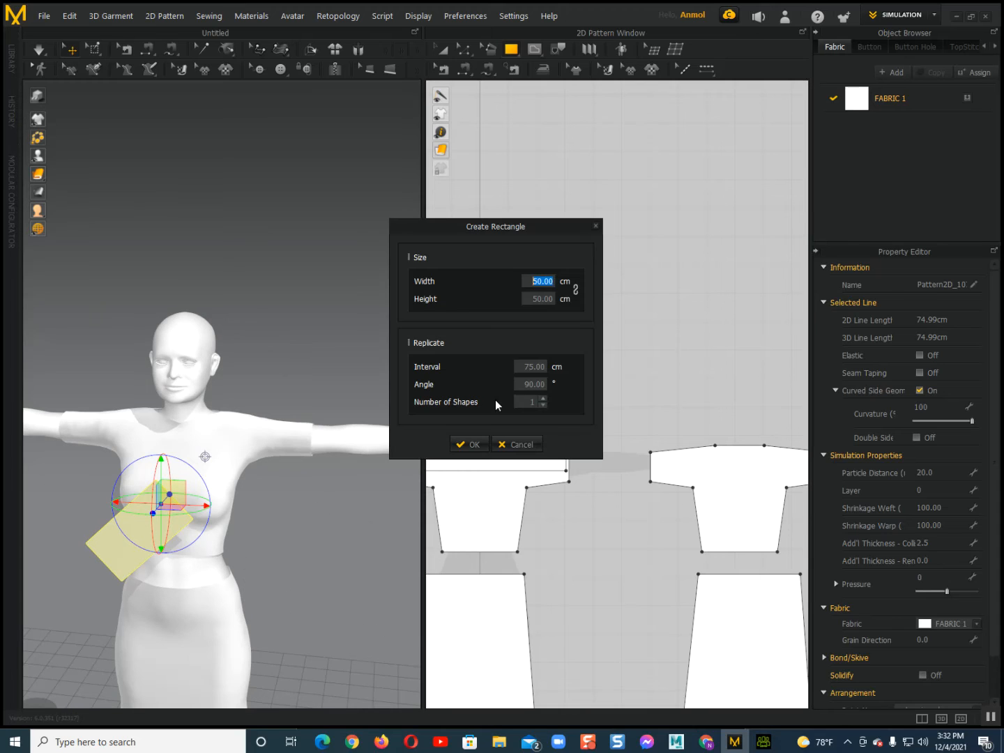
left_click(510, 443)
key("a")
left_click(510, 437)
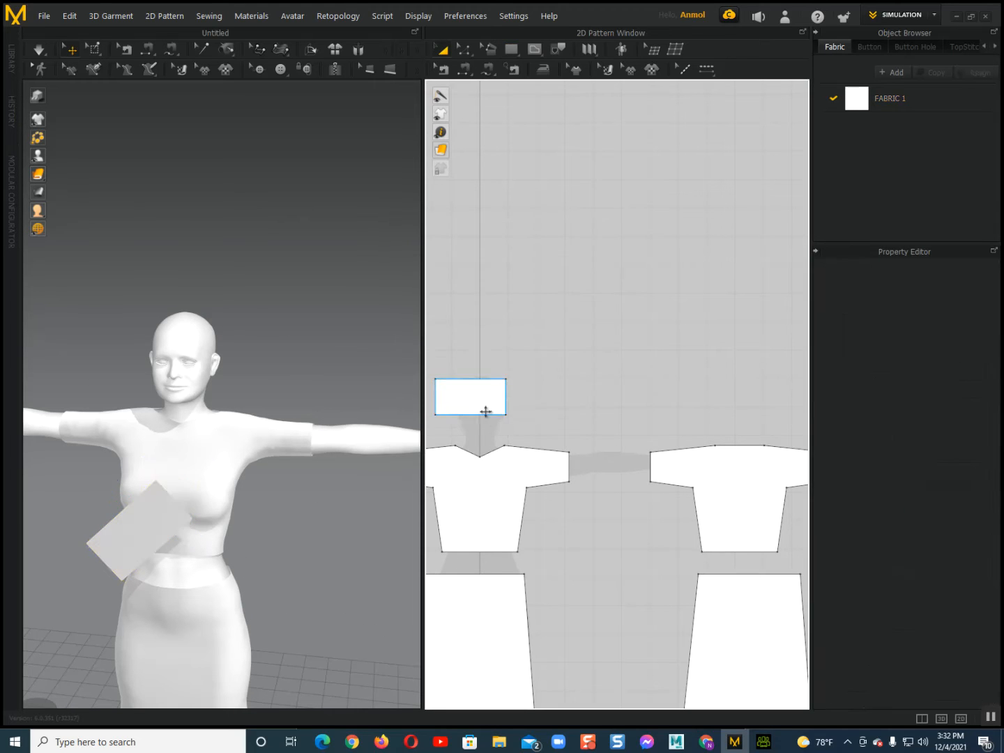
left_click(487, 407)
left_click_drag(487, 408, 581, 403)
Move the duplicated rectangle up in front of the avatar's left shoulder in 3D
left_click(314, 524)
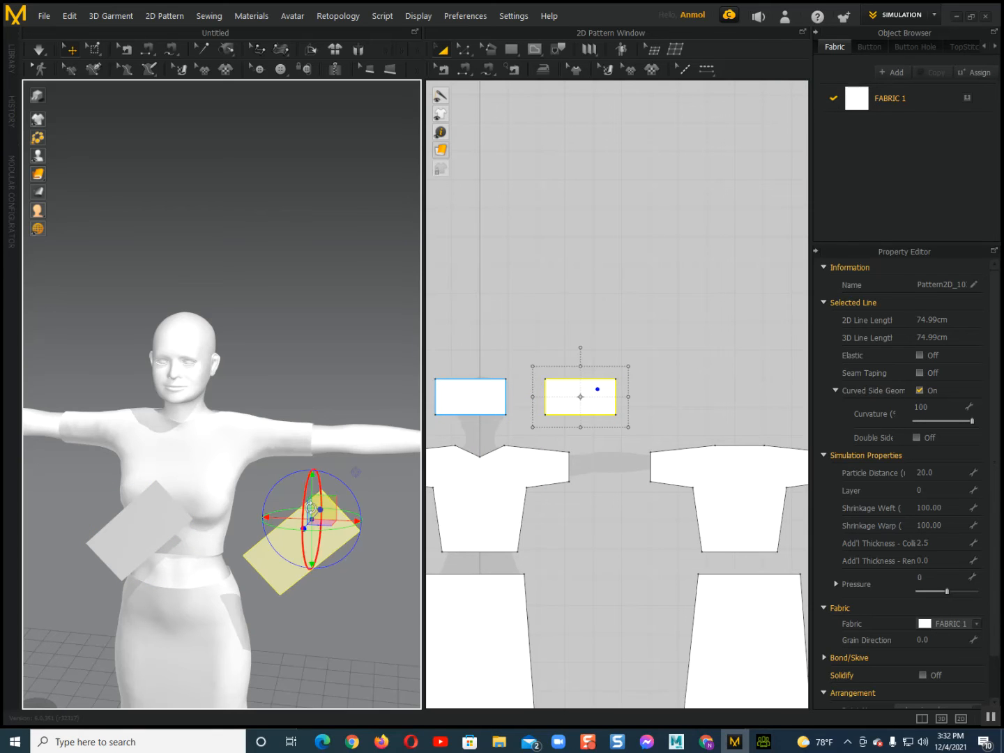
left_click_drag(328, 496, 252, 388)
right_click_drag(262, 440, 133, 468)
left_click_drag(316, 399, 336, 367)
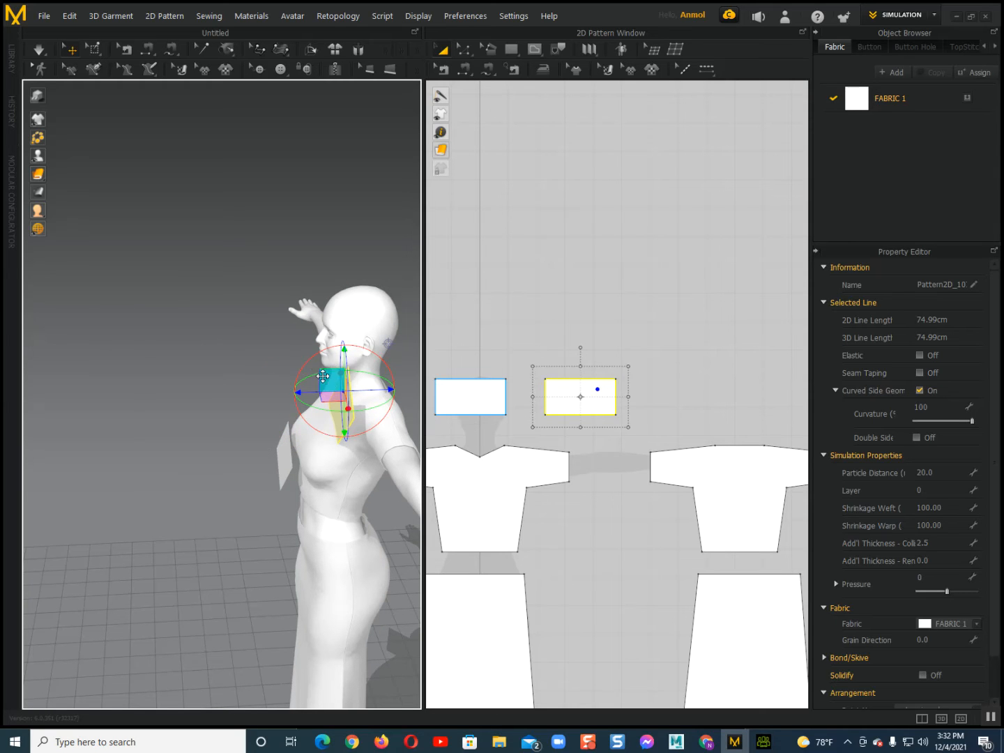
right_click_drag(337, 378, 362, 383)
left_click_drag(315, 346, 345, 335)
Tilt the duplicated rectangle in 3D so it slopes over the avatar's left shoulder
right_click_drag(357, 420, 372, 419)
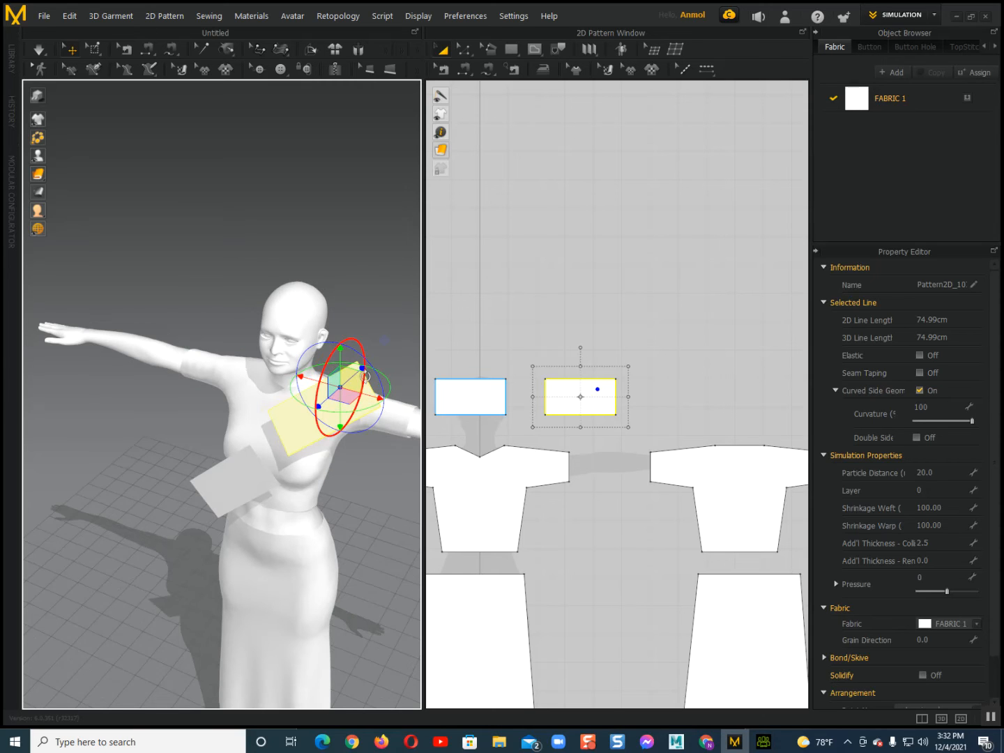
left_click_drag(373, 409, 355, 396)
right_click_drag(367, 422, 360, 391)
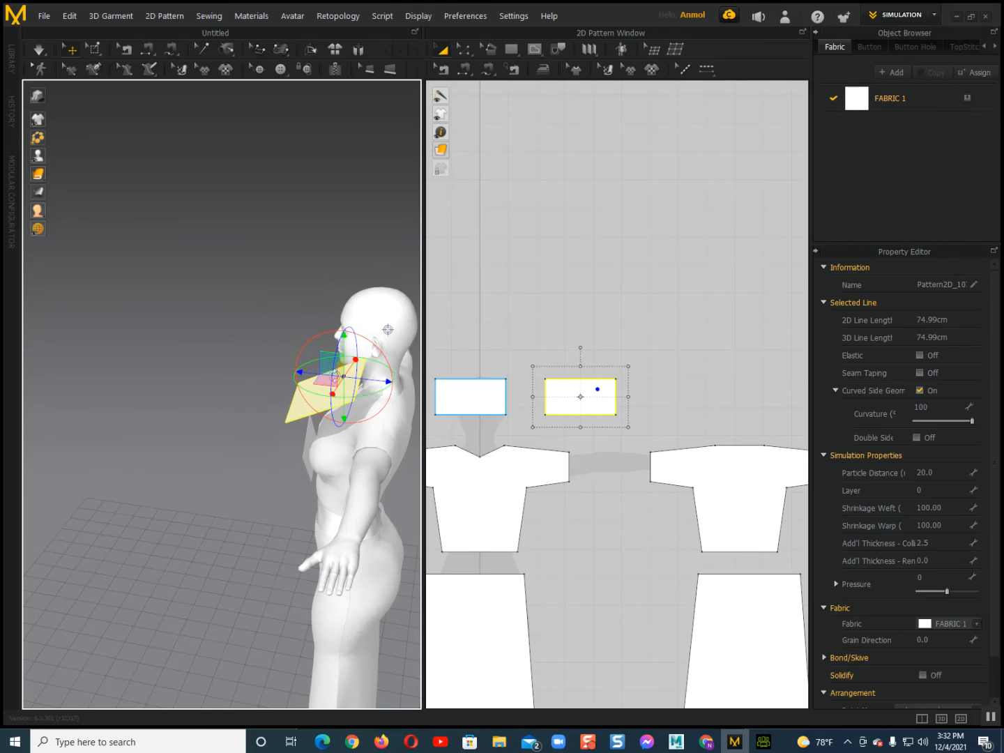
mouse_move(360, 368)
left_mouse_down()
mouse_move(372, 384)
mouse_move(357, 377)
left_mouse_up()
right_click_drag(372, 410, 278, 404)
Place another duplicate of the small rectangle beside the previous copy and move it behind the avatar's left shoulder in 3D
middle_click_drag(642, 413, 521, 415)
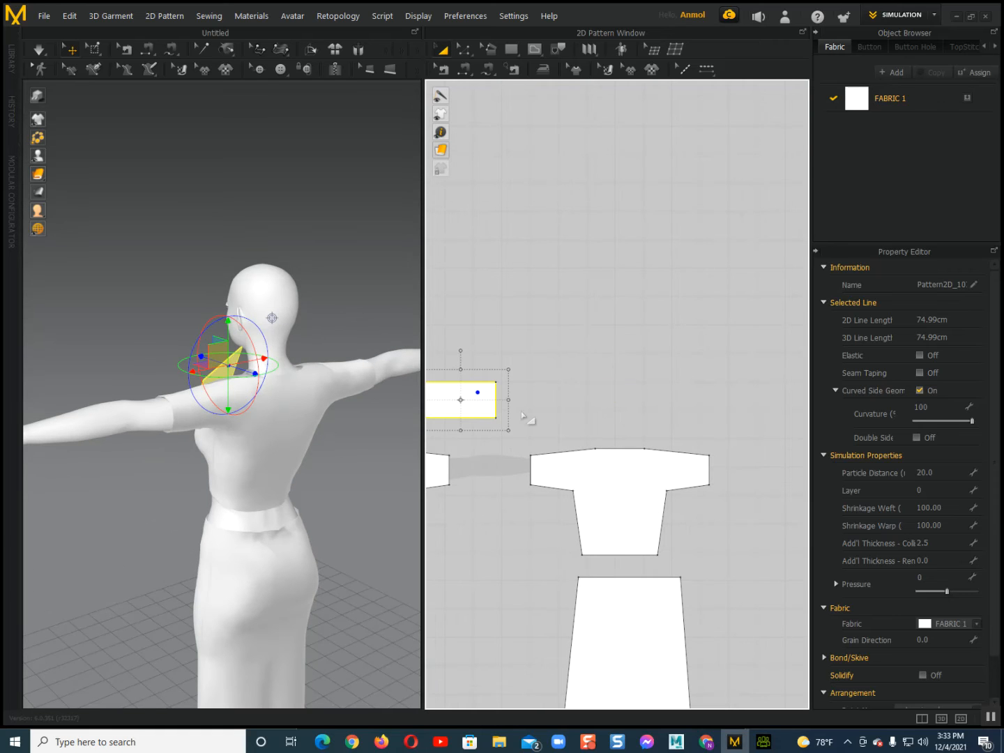
key("ctrl+v")
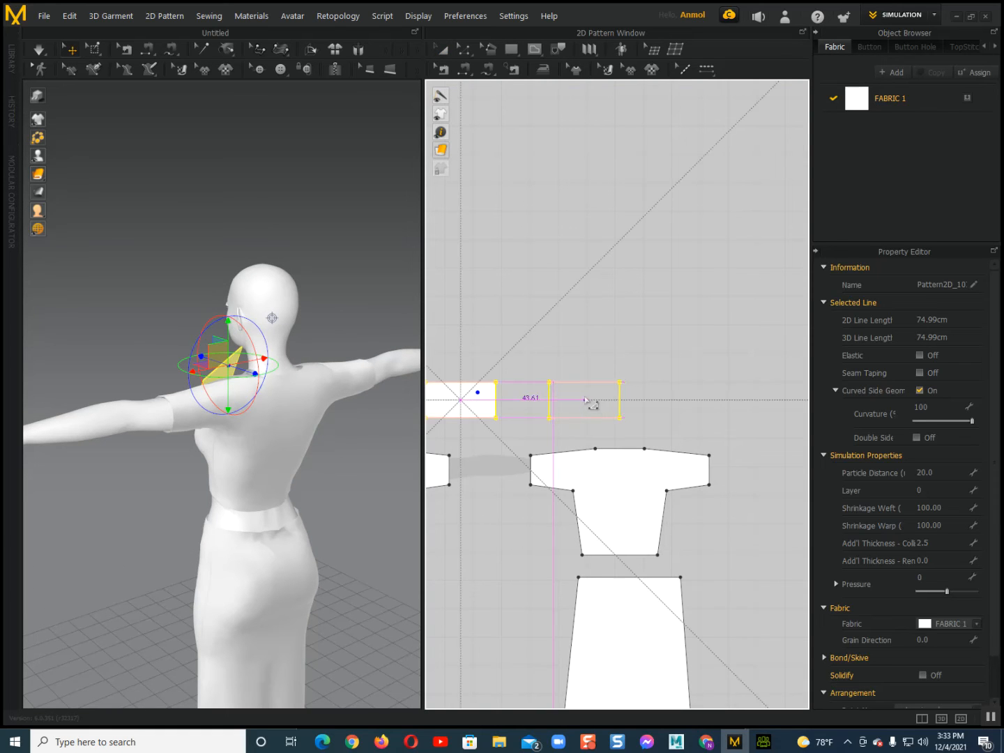
left_click(586, 402)
left_click_drag(67, 404, 245, 370)
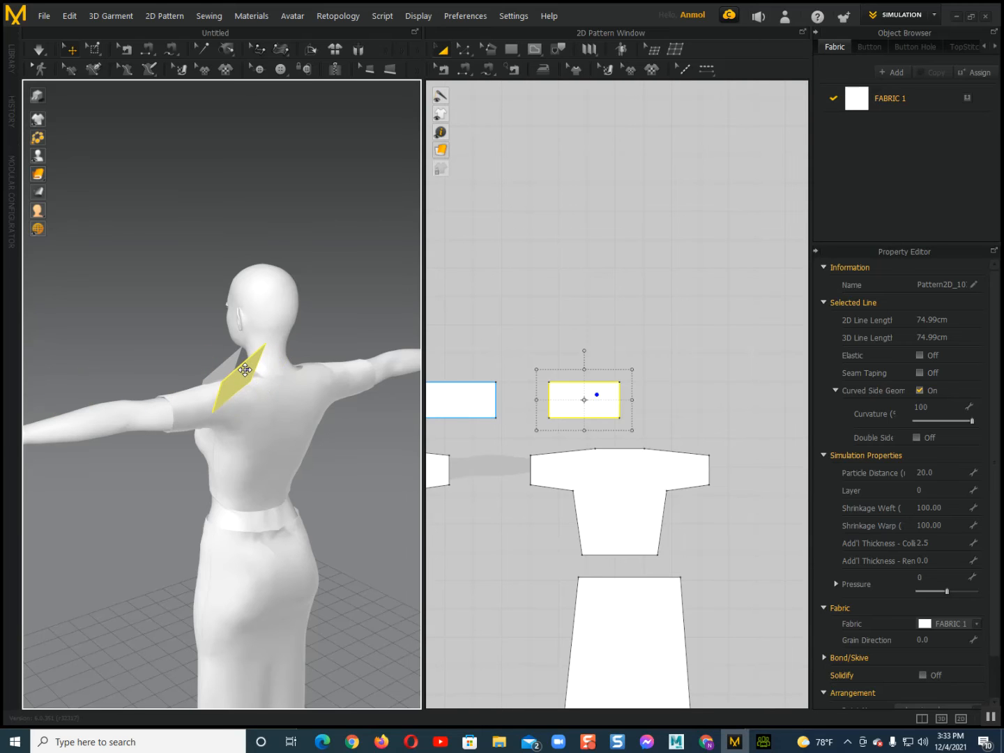
key("ctrl+g")
left_click(235, 370)
right_click_drag(270, 442, 269, 412)
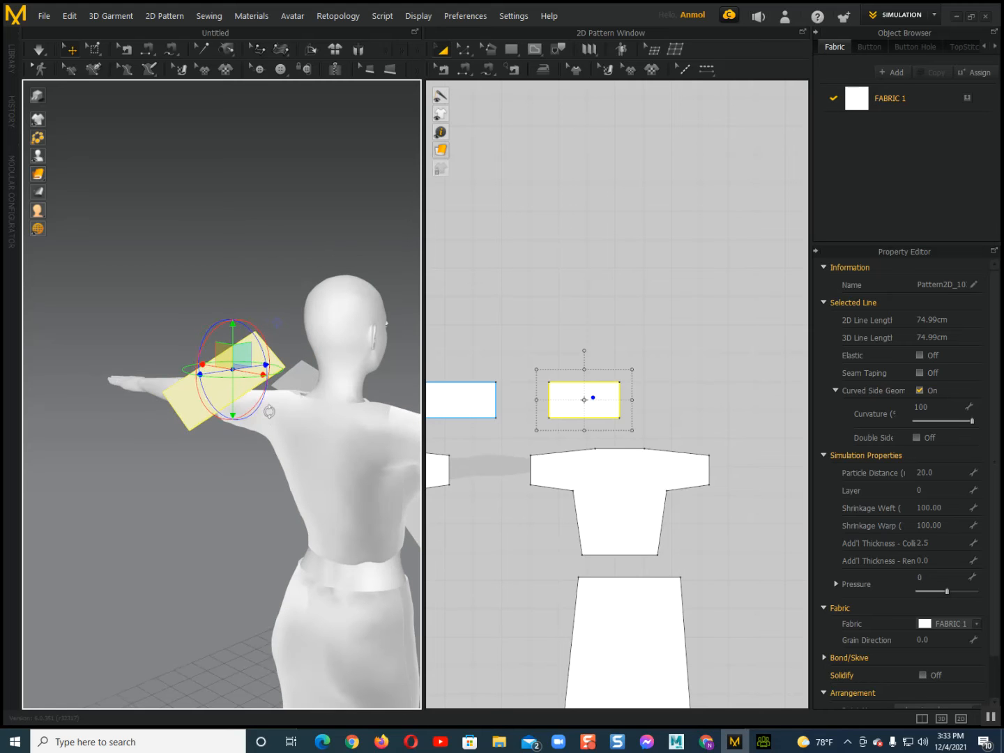
Rotate the newest rectangle into a diagonal slope down from the left shoulder and position it just behind the upper back
left_click_drag(256, 327, 245, 318)
right_click_drag(229, 359, 319, 376)
left_click(210, 410)
mouse_move(208, 417)
left_mouse_down()
mouse_move(223, 418)
mouse_move(233, 455)
left_mouse_up()
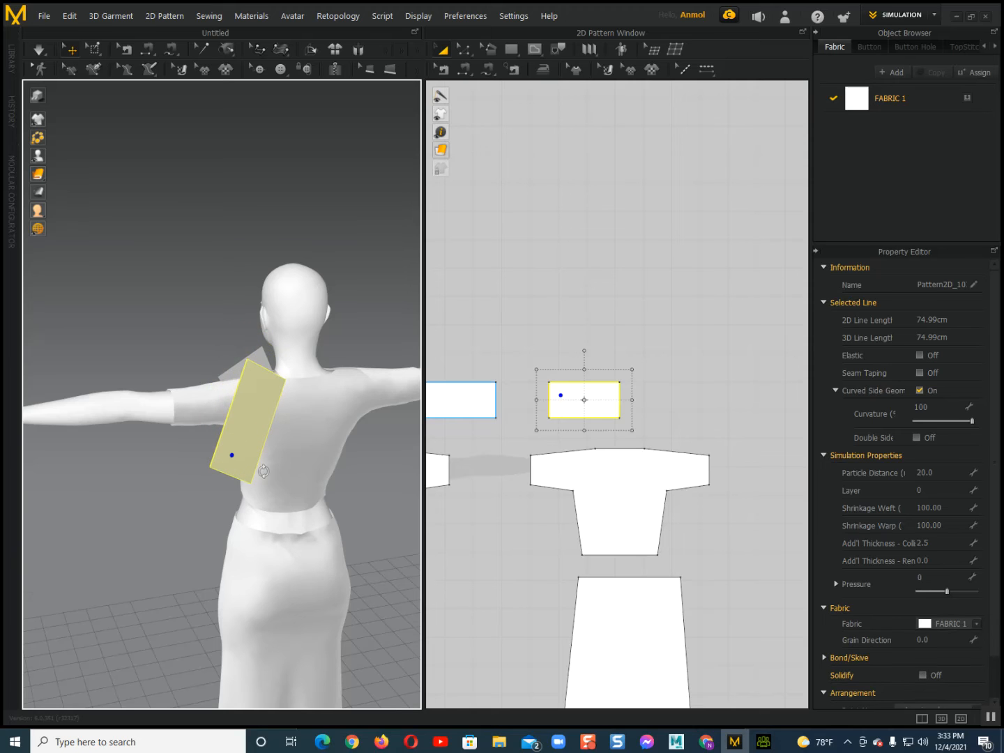
right_click_drag(264, 472, 244, 438)
left_click(238, 435)
left_click_drag(280, 463, 307, 450)
left_click_drag(241, 416, 278, 440)
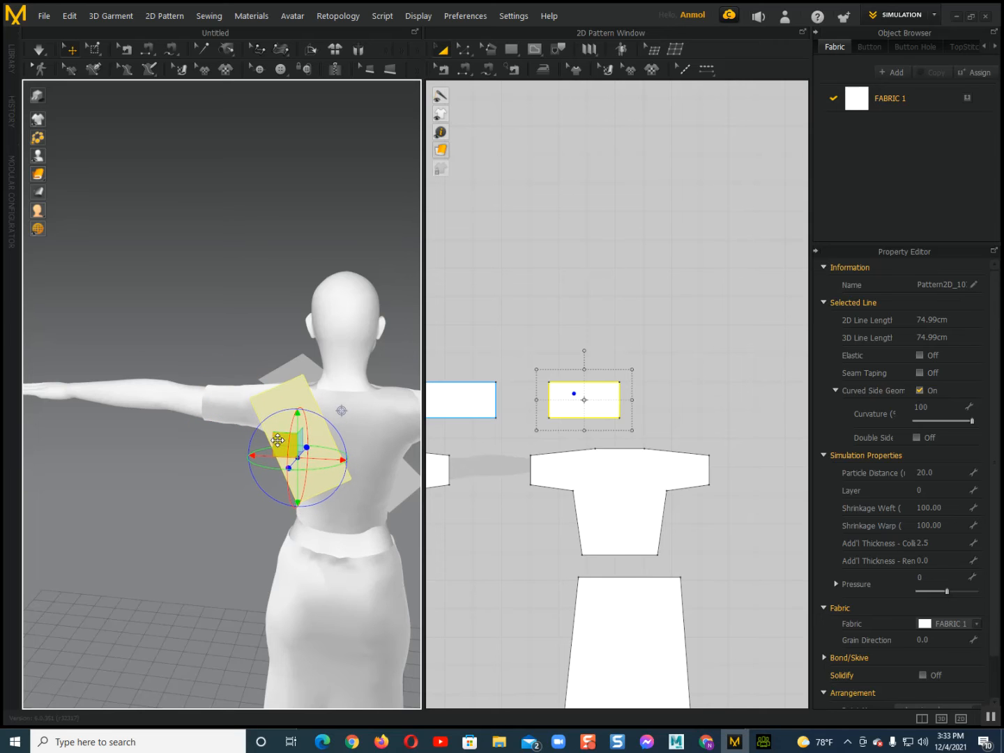
middle_click_drag(286, 455, 241, 434)
right_click_drag(241, 434, 143, 418)
left_click_drag(147, 418, 174, 413)
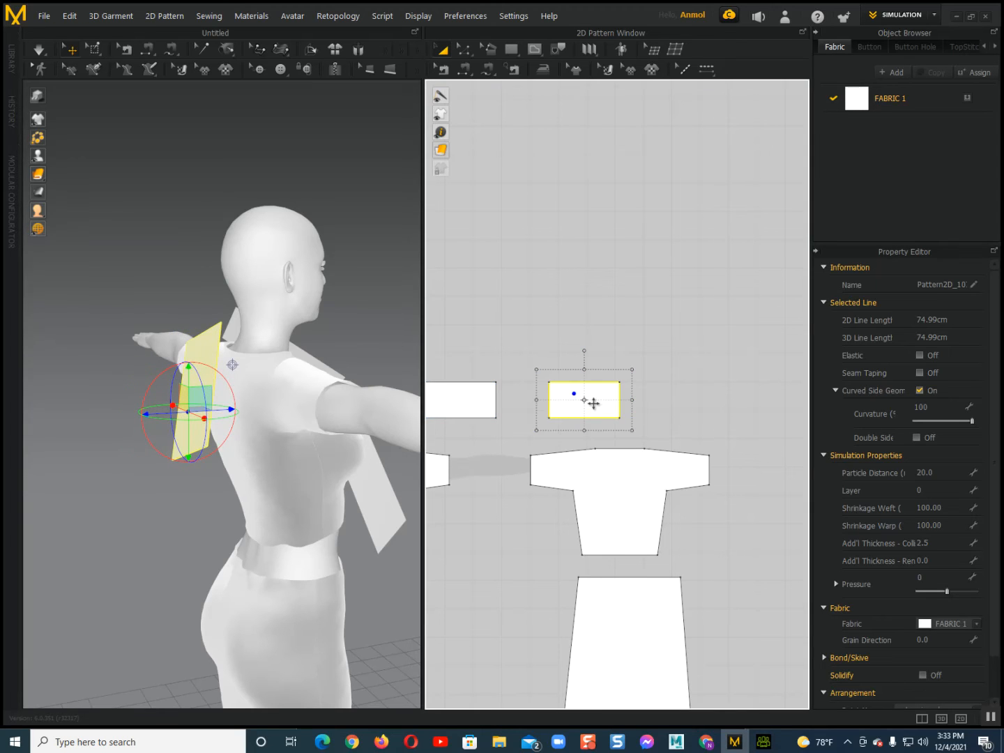
Place a duplicate of the back rectangle beside it in the 2D pattern layout
left_click(593, 403)
key("ctrl+c")
key("ctrl+v")
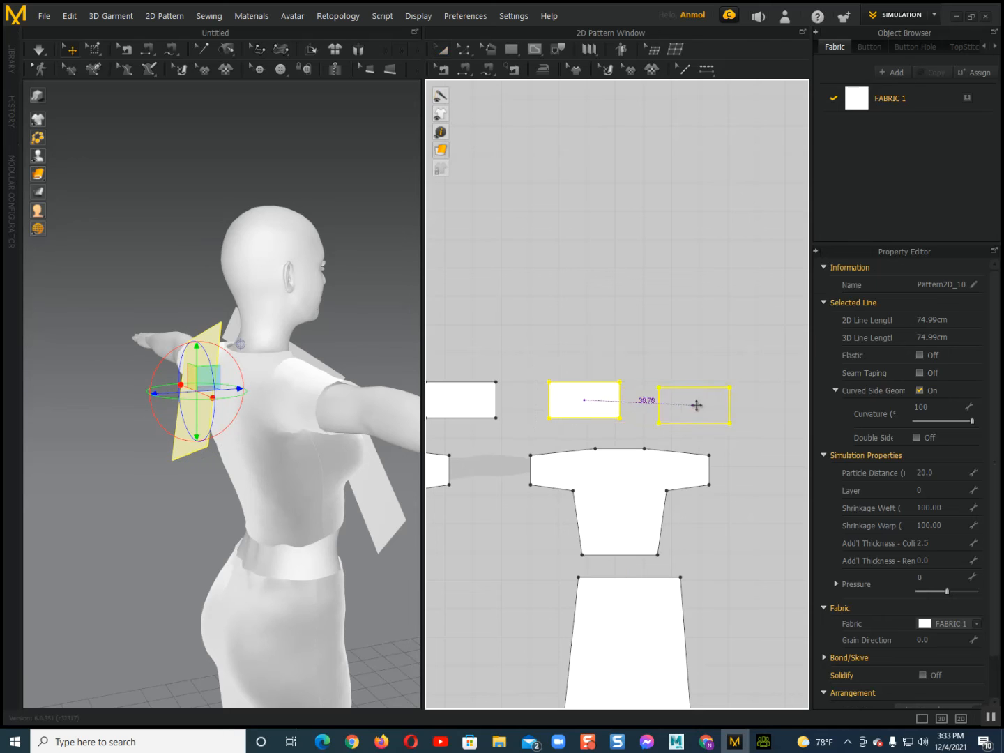
left_click(707, 402)
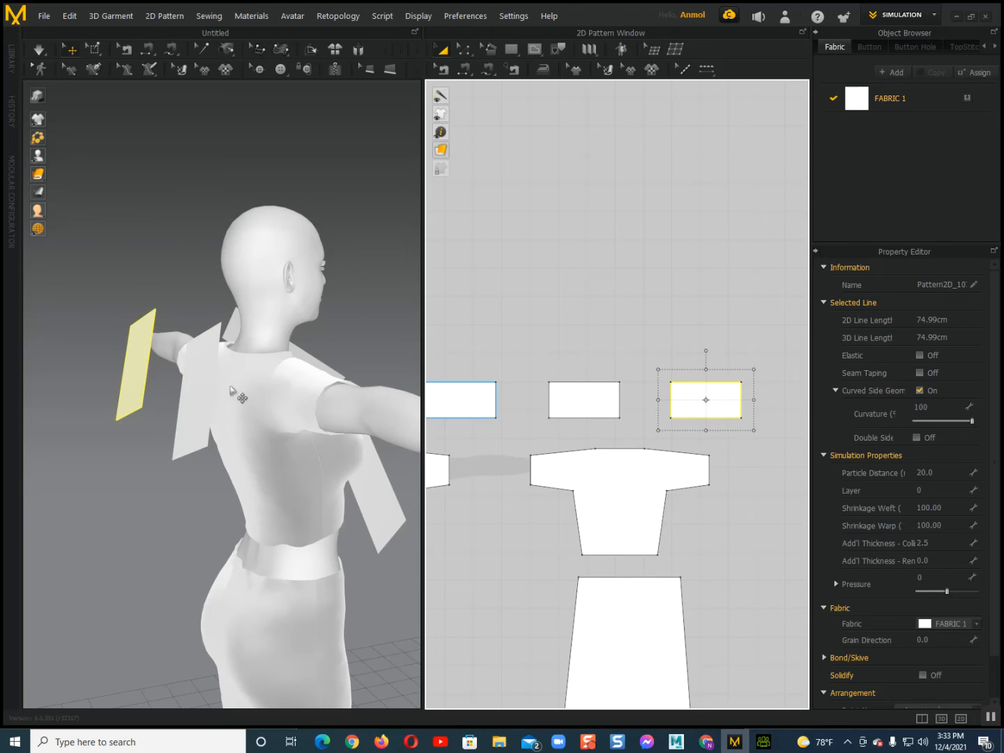
Try positioning the duplicate diagonally behind the waist below the back rectangle, and delete it
left_click_drag(144, 373, 215, 546)
right_click_drag(215, 547, 264, 538)
scroll(198, 531, "down", 3)
right_click_drag(348, 512, 418, 520)
right_click_drag(283, 504, 172, 592)
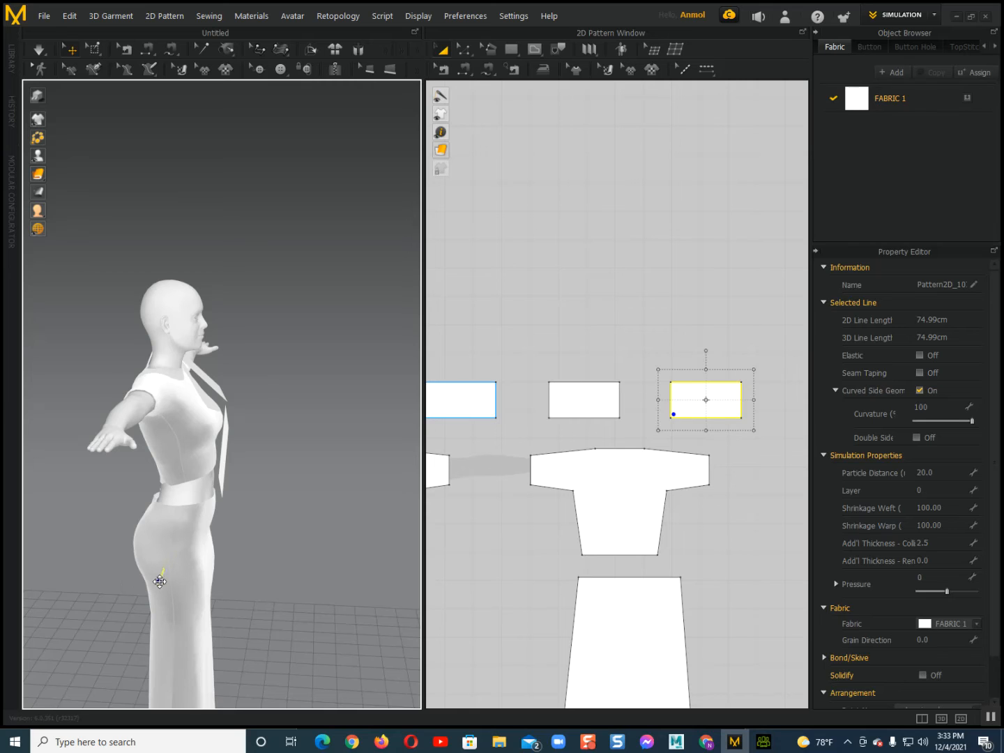
left_click_drag(114, 575, 111, 578)
right_click_drag(154, 583, 293, 572)
middle_click_drag(160, 549, 230, 445)
left_click_drag(197, 473, 172, 398)
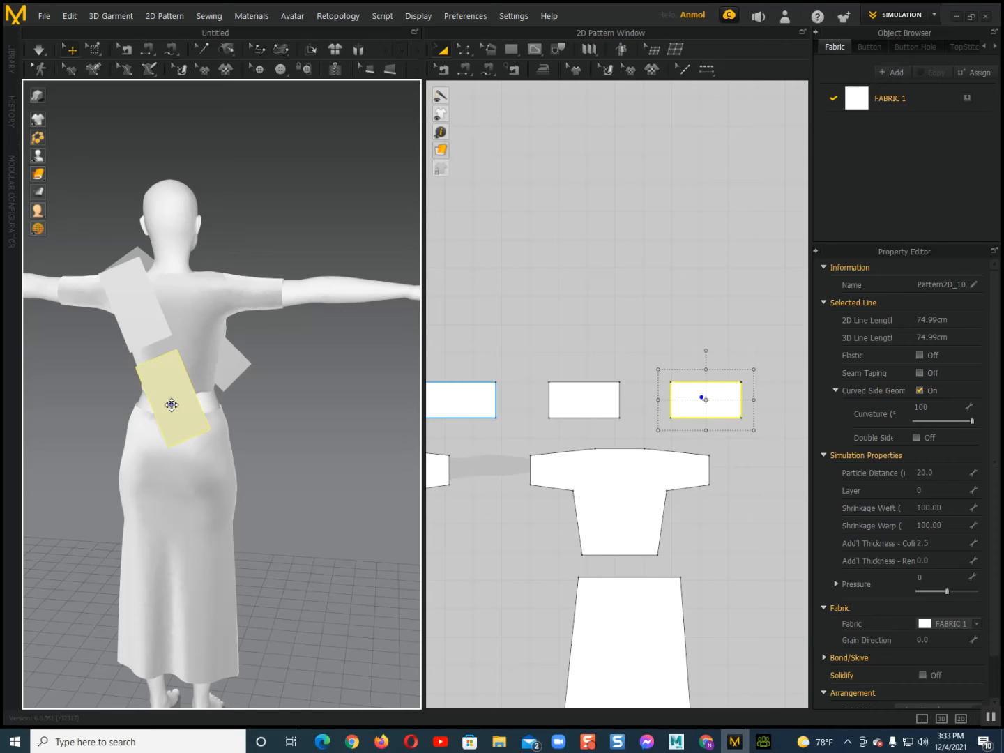
key("Delete")
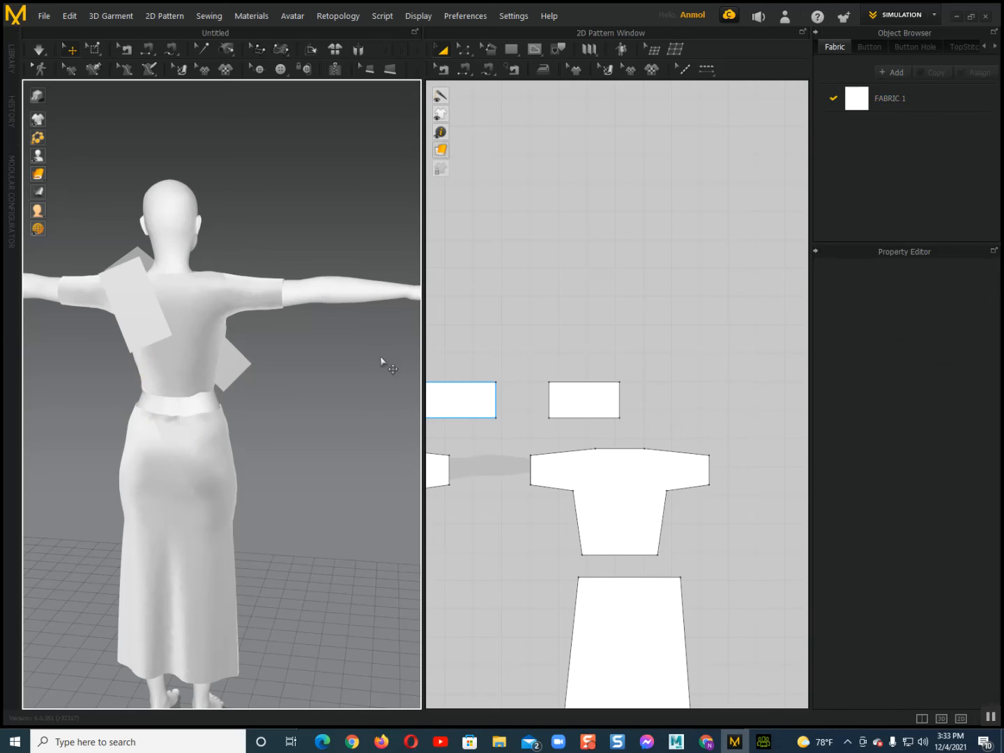
Shift the back rectangle in 2D and lengthen it to about 49 cm so it extends farther down the back, undoing a first stretch
left_click(583, 392)
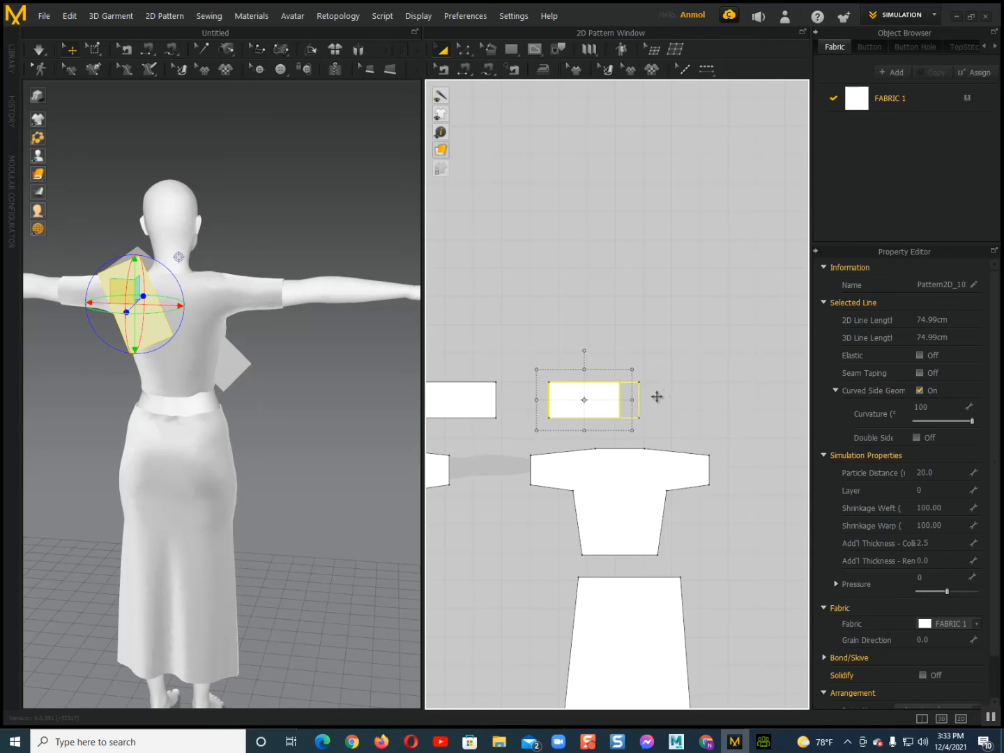
left_click_drag(677, 394, 677, 394)
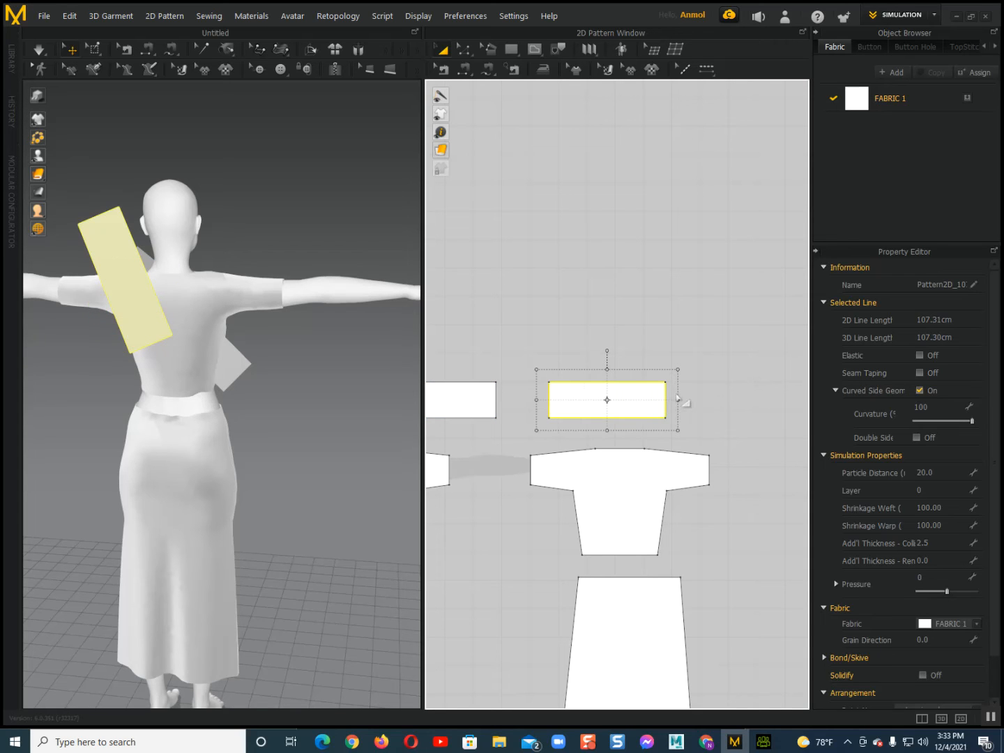
key("ctrl+z")
left_click_drag(569, 402, 662, 400)
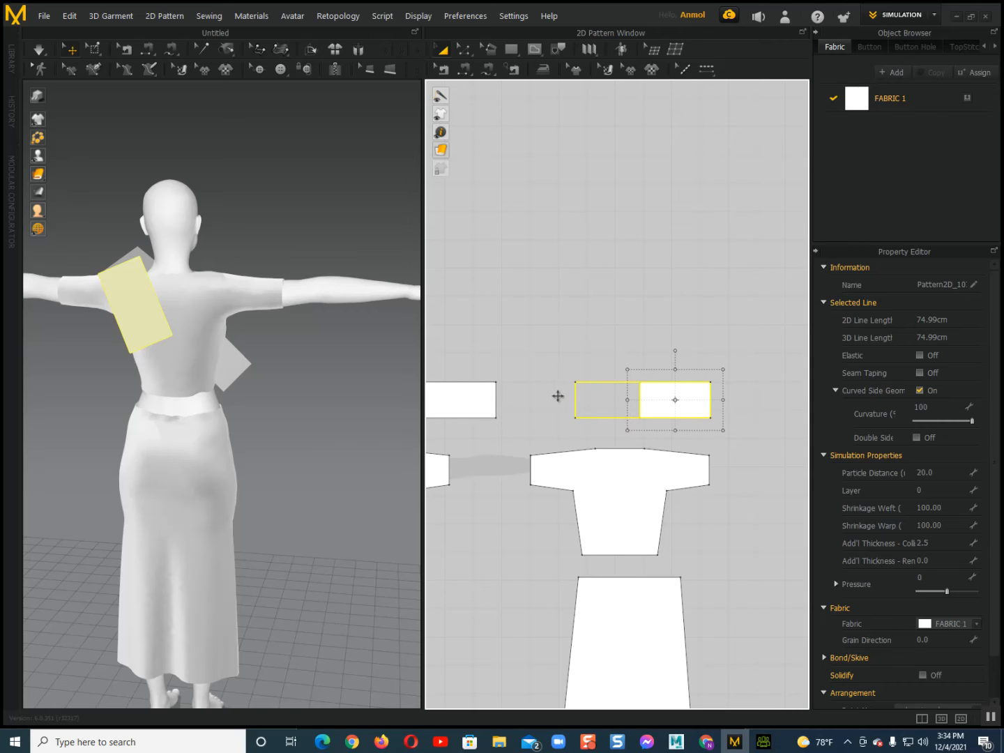
left_click_drag(562, 396, 556, 396)
Sew the facing short edges of the lower chest rectangle and the left shoulder rectangle together with Segment Sewing
right_click_drag(336, 387, 208, 409)
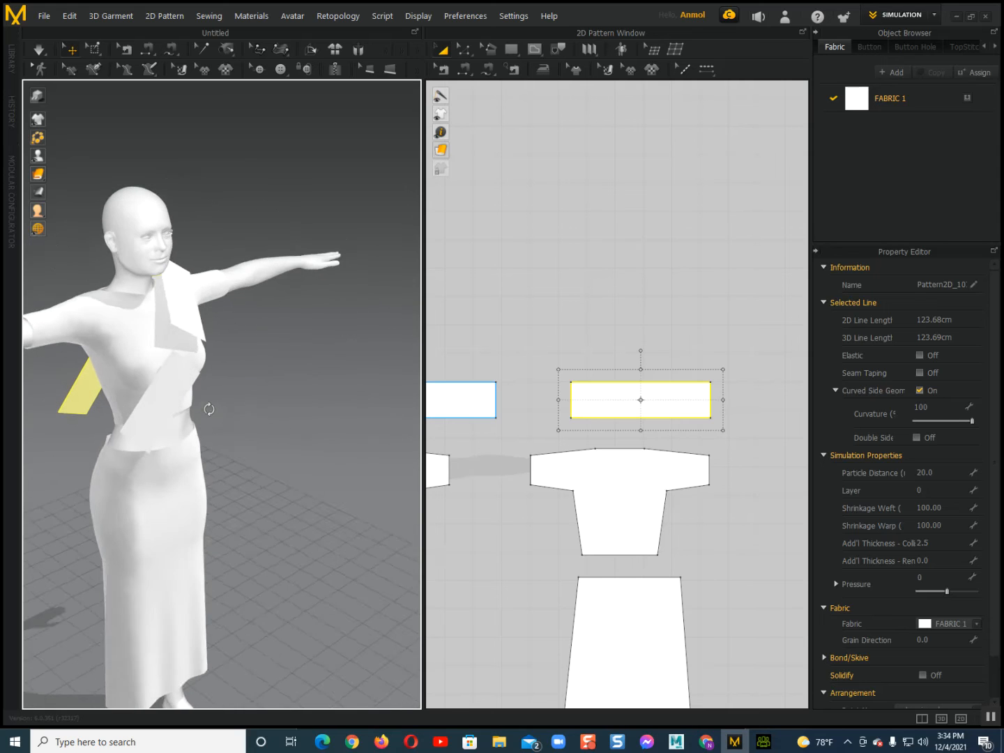
scroll(209, 410, "up", 2)
middle_click_drag(196, 237, 273, 196)
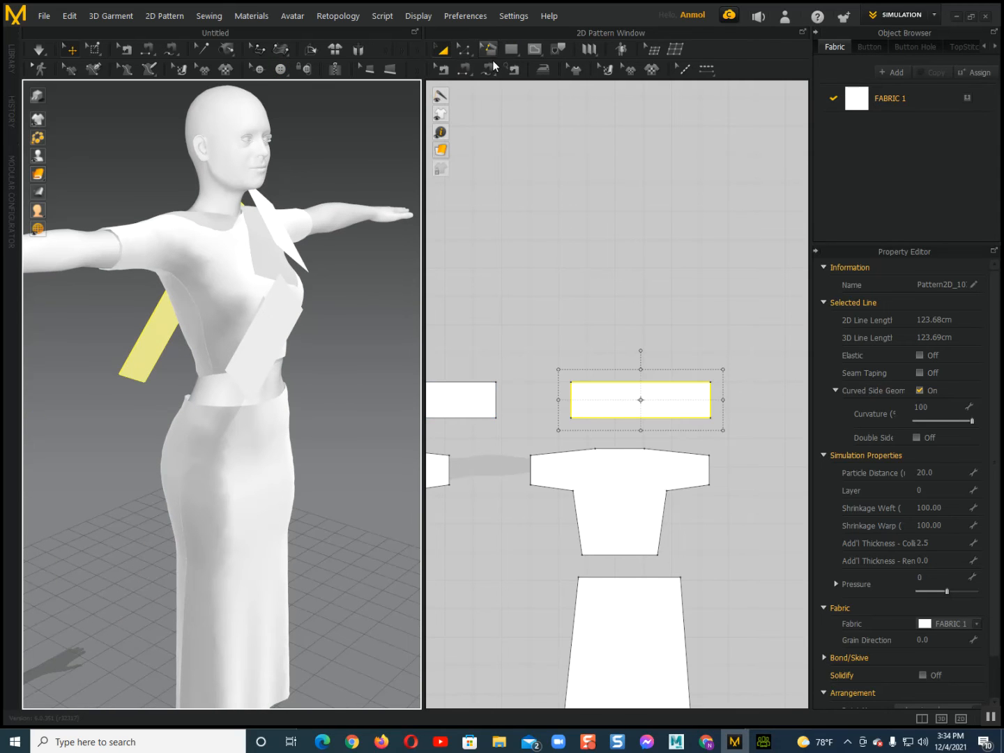
left_click(471, 73)
middle_click_drag(508, 384, 650, 349)
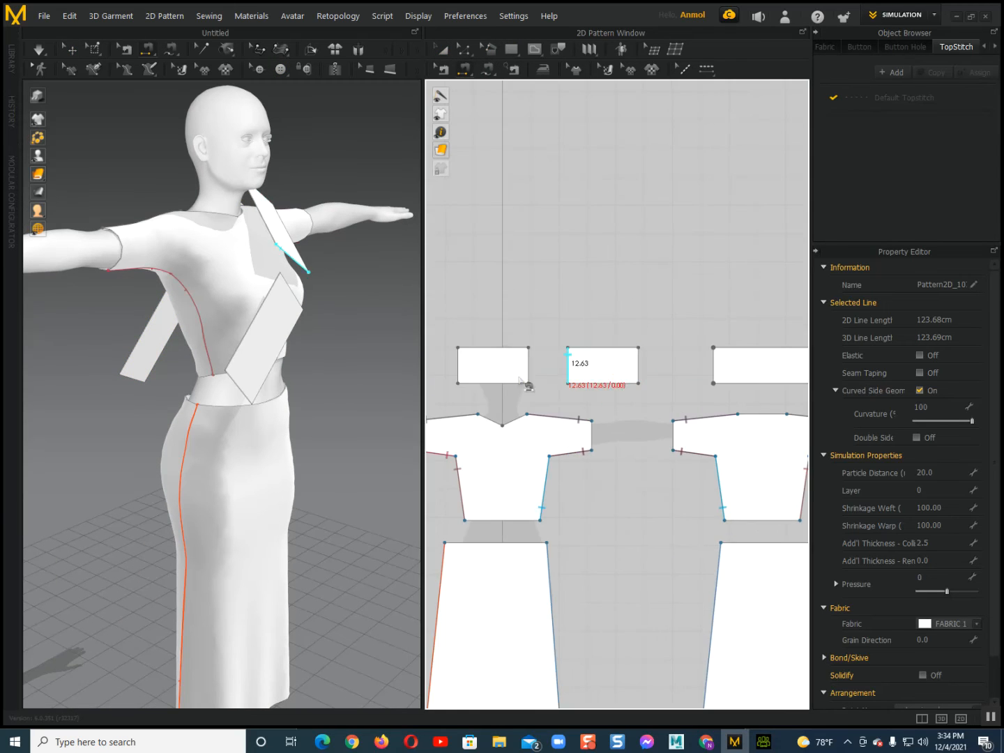
left_click(536, 370)
left_click(561, 362)
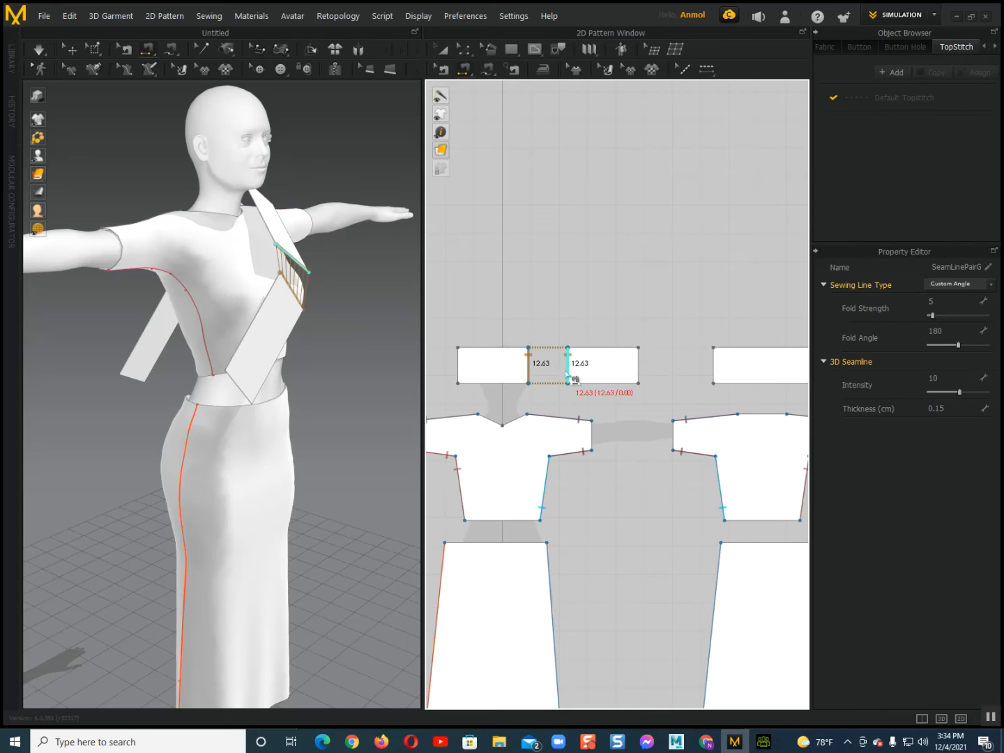
Try to sew the shoulder rectangle's free short edge to the nearest short edge of the long back rectangle, and cancel it
middle_click_drag(602, 386, 494, 381)
left_click(529, 363)
left_click(604, 360)
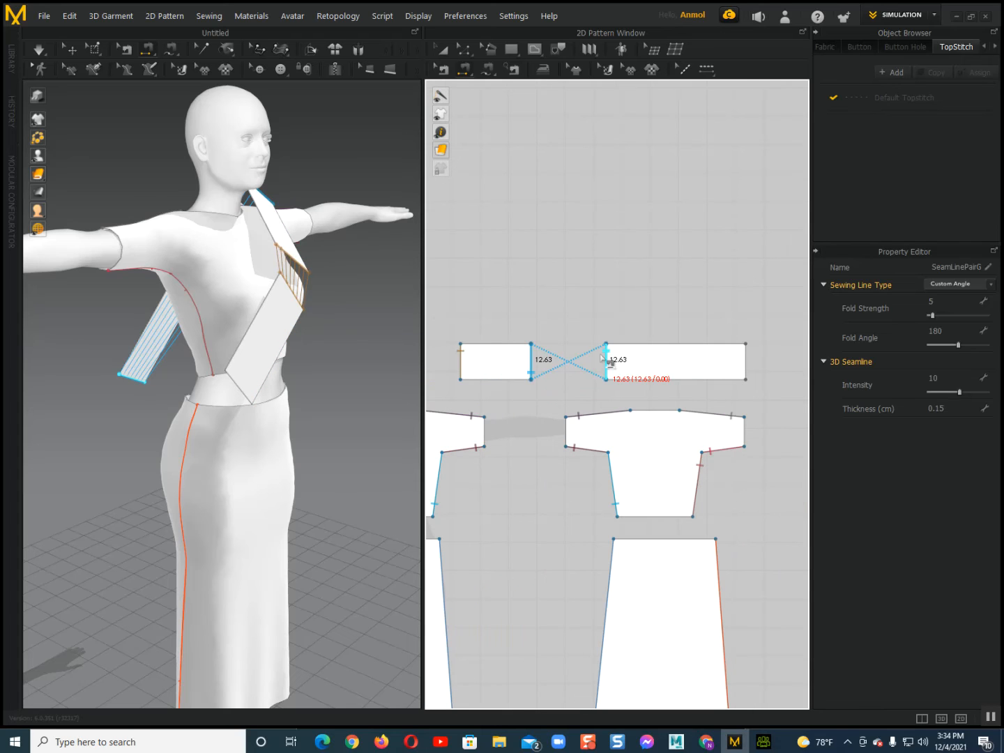
key("ctrl+z")
left_click(605, 357)
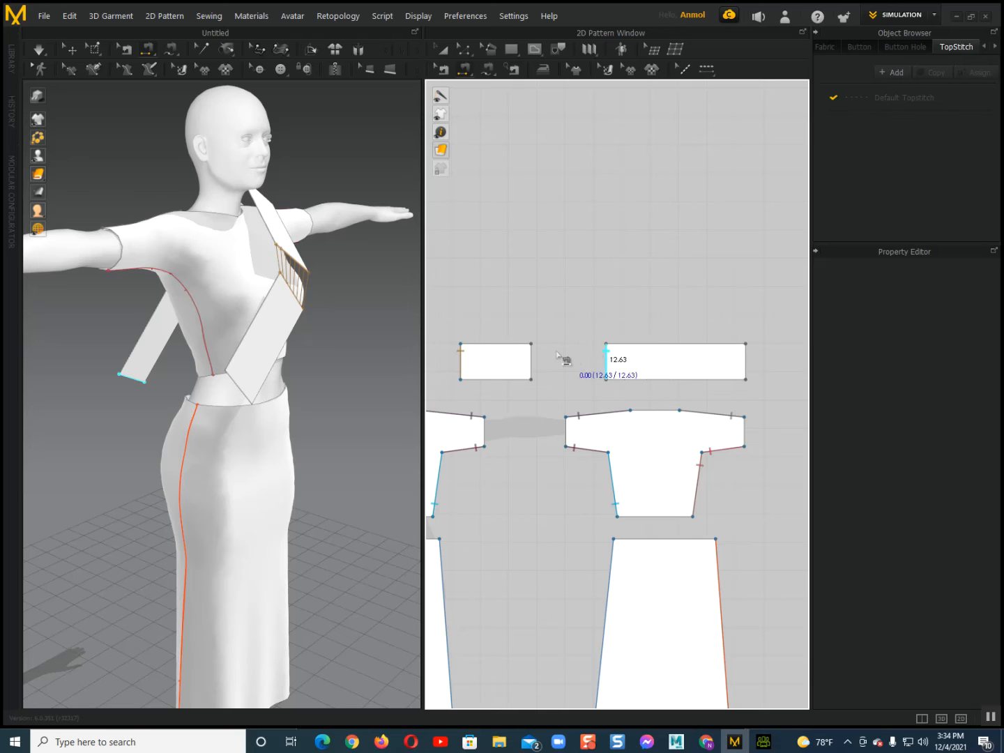
left_click(532, 356)
right_click_drag(216, 371, 279, 384)
key("Delete")
Try to sew the shoulder rectangle's free short edge to the far short edge of the long back rectangle, and remove the seam
left_click(531, 359)
left_click(745, 360)
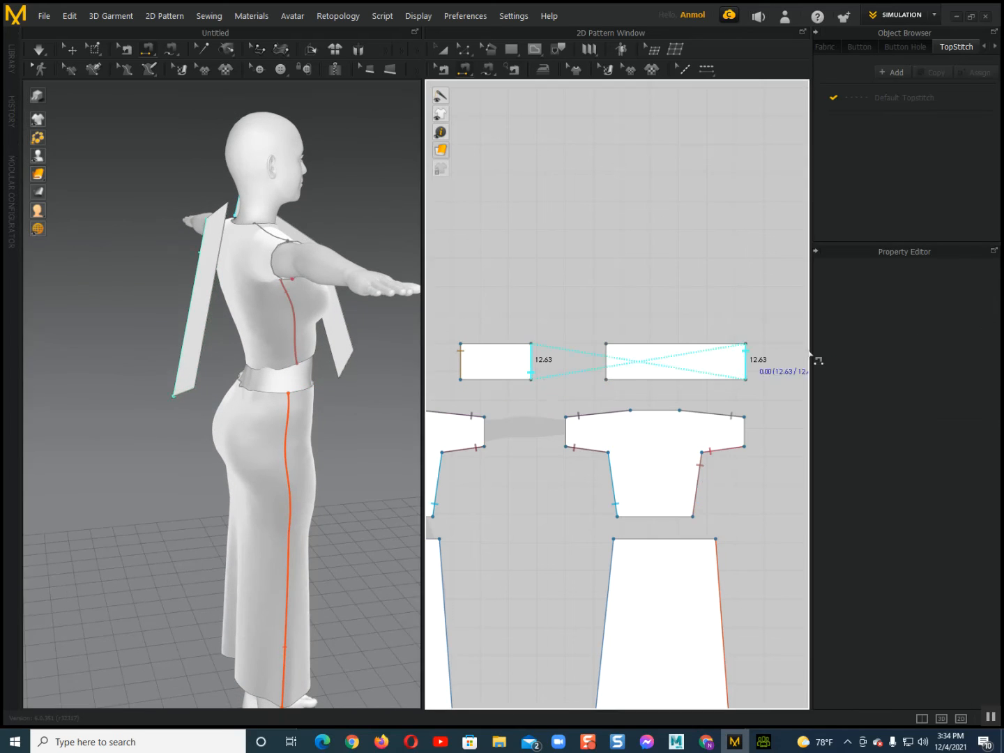
left_click(751, 362)
key("Delete")
Sew the upper end of the long back rectangle to the shoulder rectangle's free end, redoing the twisted seam with matching directions in 3D
left_click(752, 364)
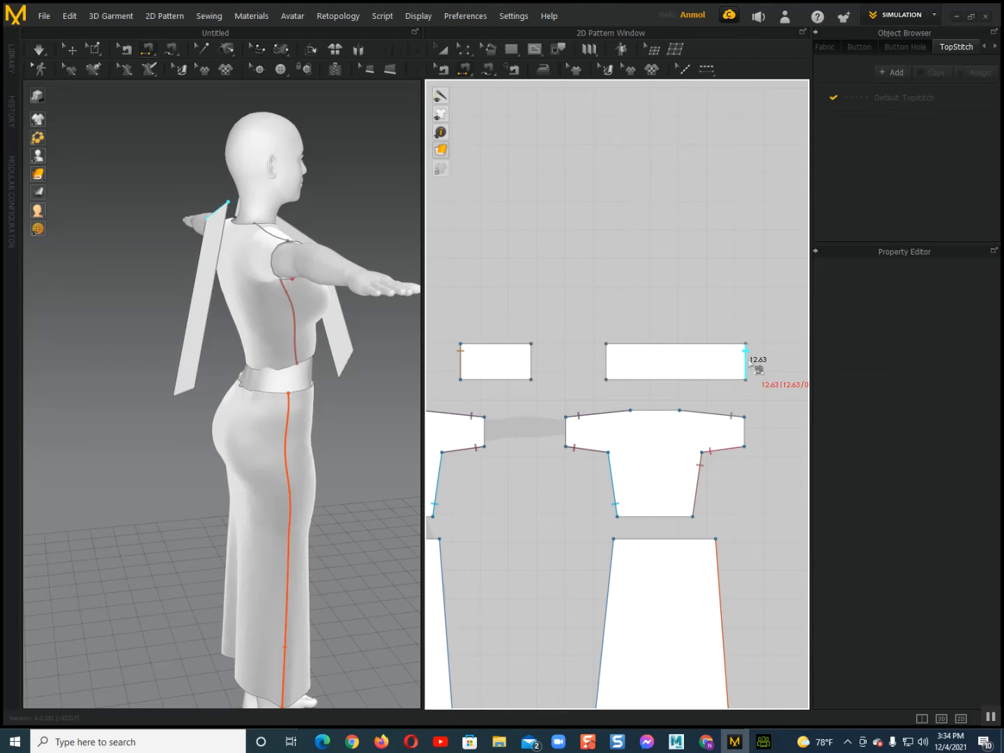
left_click(532, 361)
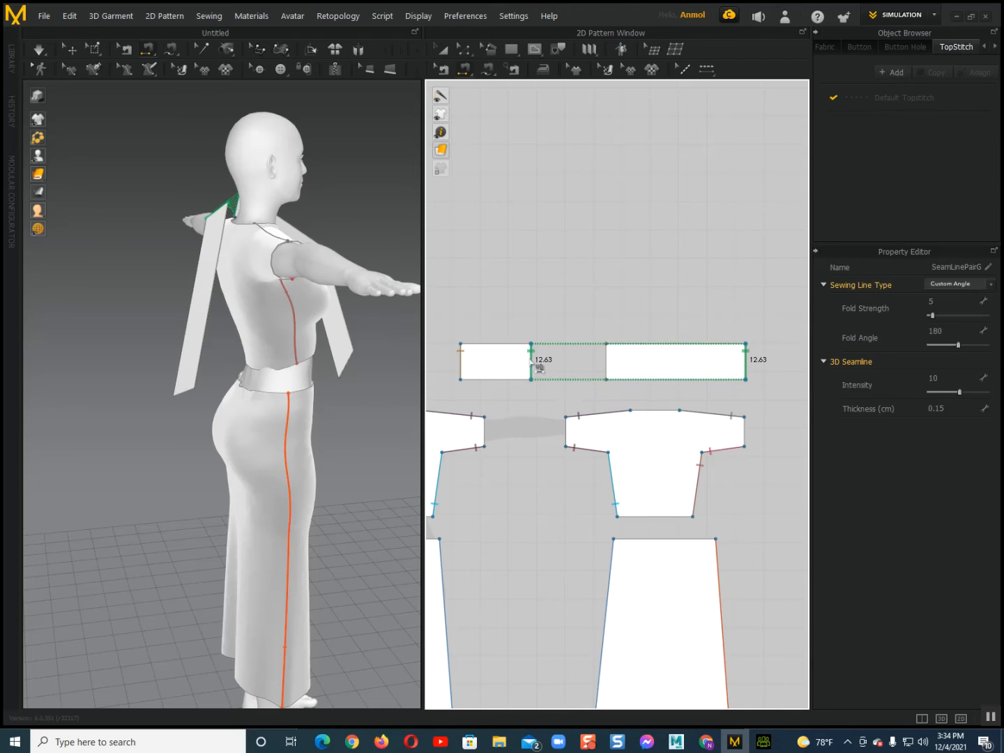
right_click_drag(209, 311, 136, 283)
scroll(198, 399, "up", 3)
scroll(206, 450, "up", 5)
middle_click_drag(206, 279, 213, 450)
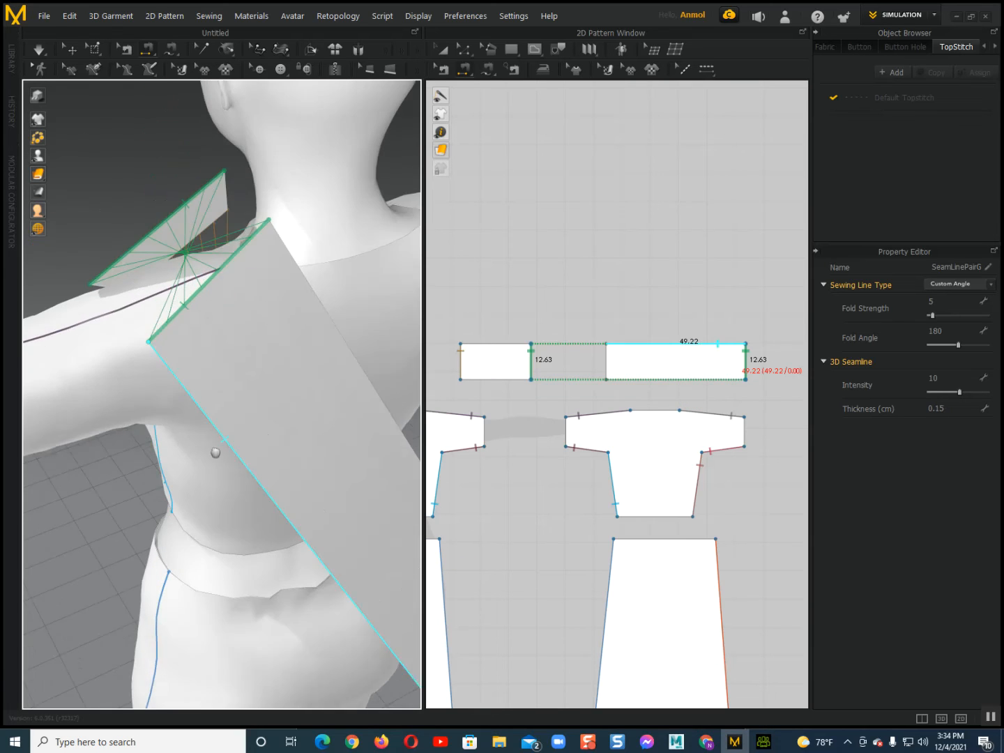
right_click_drag(244, 448, 237, 440)
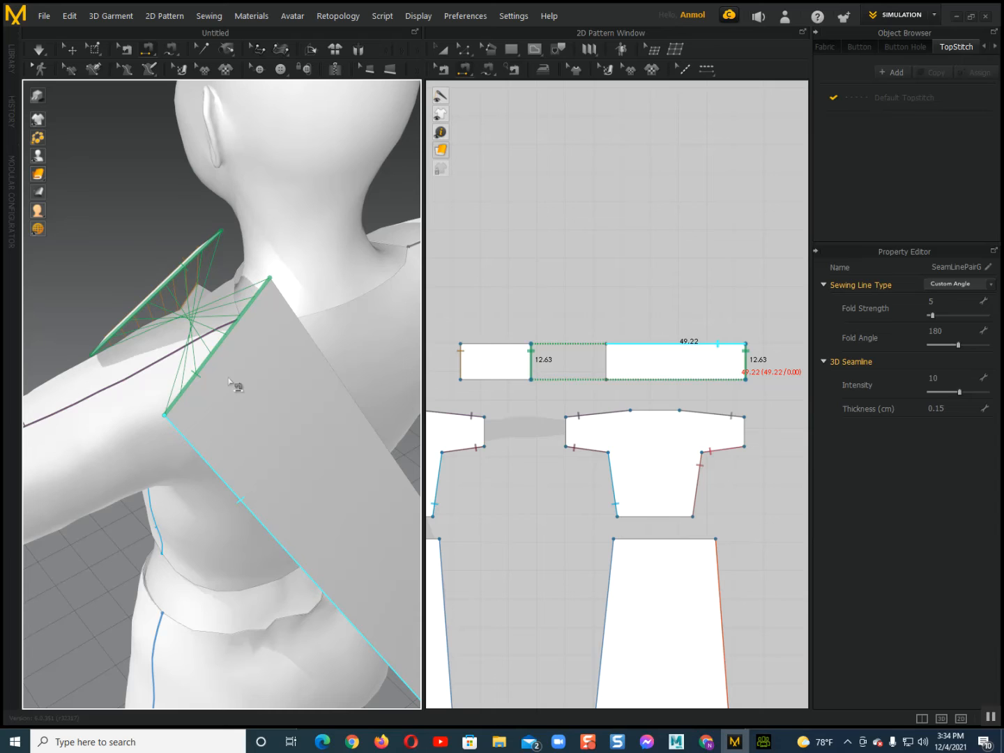
left_click(232, 357)
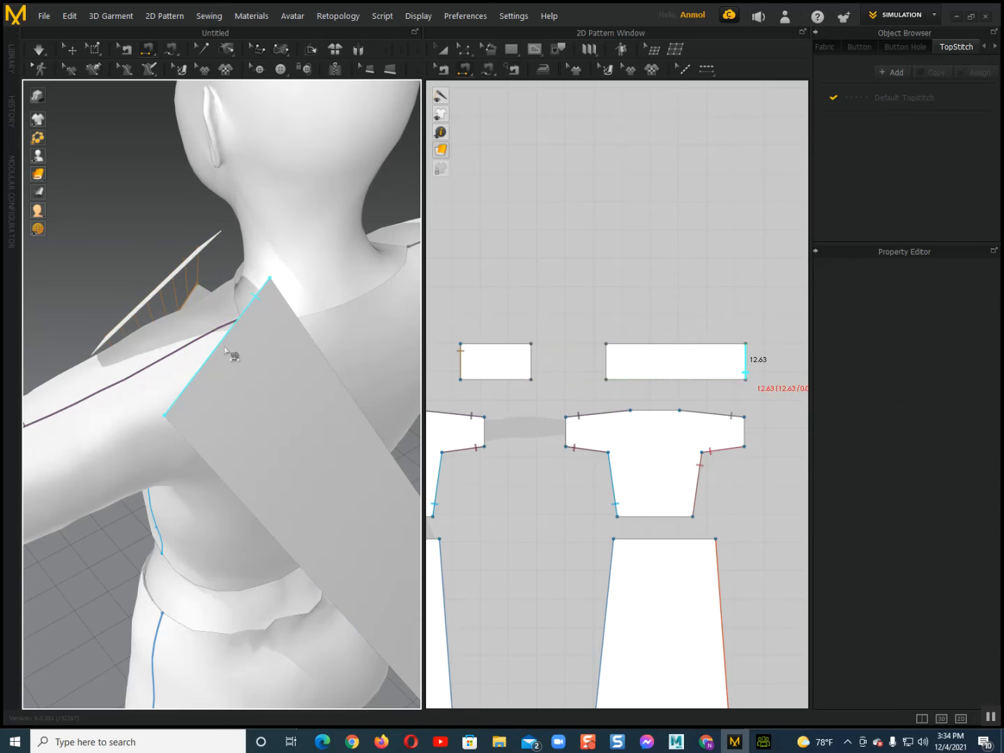
left_click(182, 272)
Sew the chest rectangle's free lower edge to a 12.63 stretch of the front skirt's waist from its right-hip corner with Free Sewing
scroll(262, 392, "down", 4)
right_click_drag(262, 393, 223, 455)
middle_click_drag(175, 453, 199, 438)
mouse_move(198, 438)
right_mouse_down()
mouse_move(181, 434)
mouse_move(182, 446)
right_mouse_up()
left_click(486, 72)
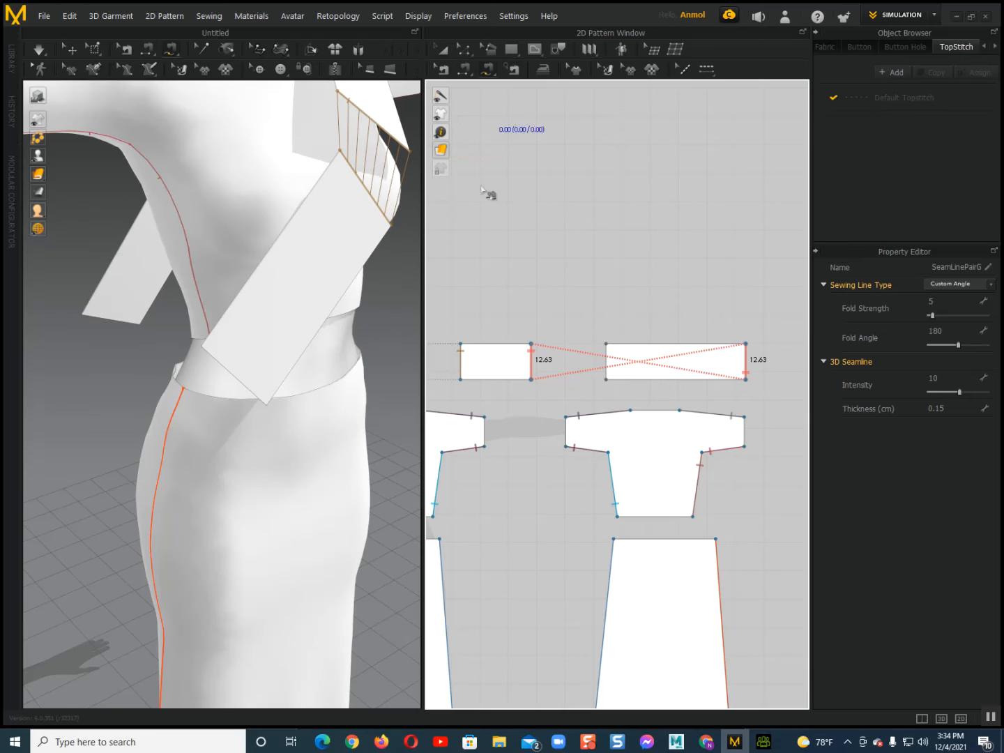
middle_click_drag(514, 406, 576, 354)
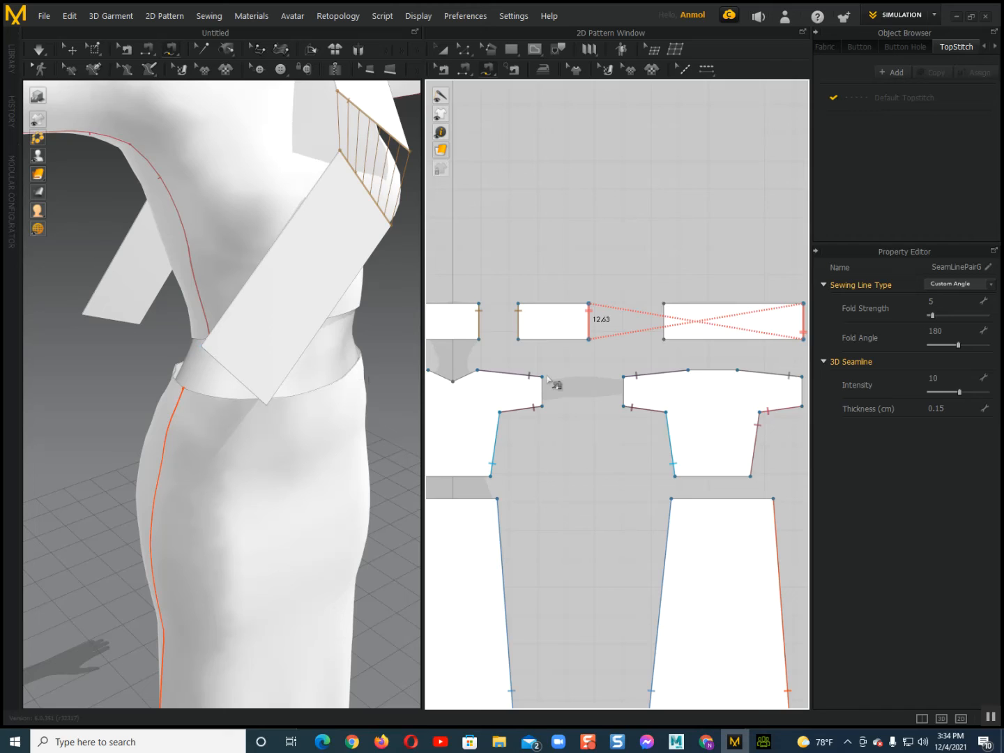
middle_click_drag(570, 381, 704, 374)
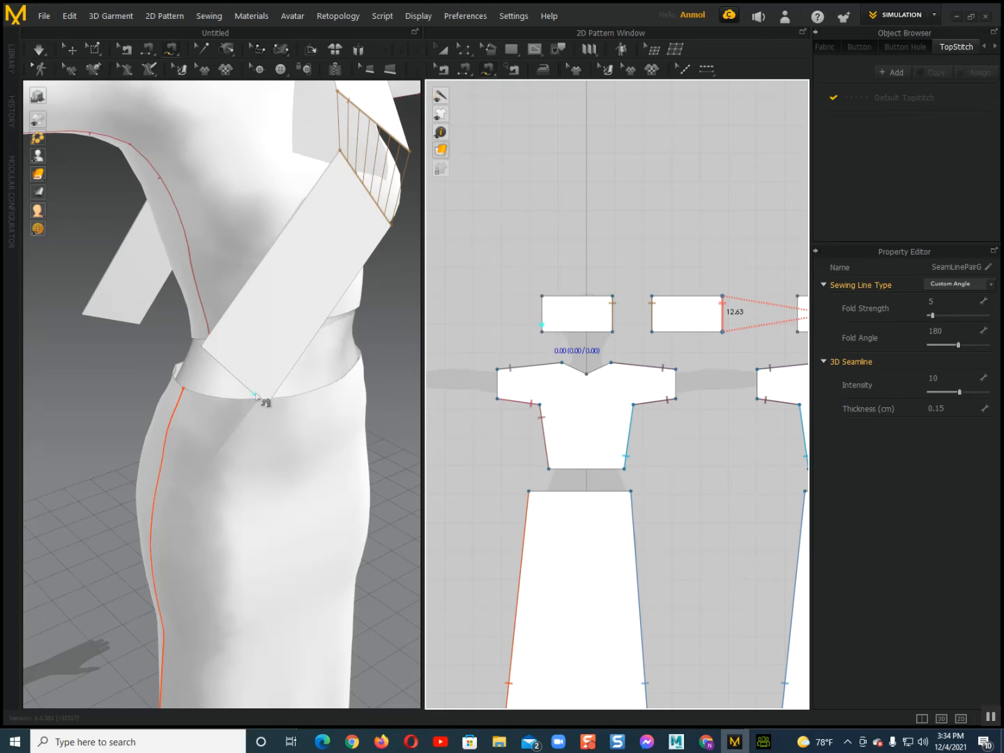
left_click(549, 338)
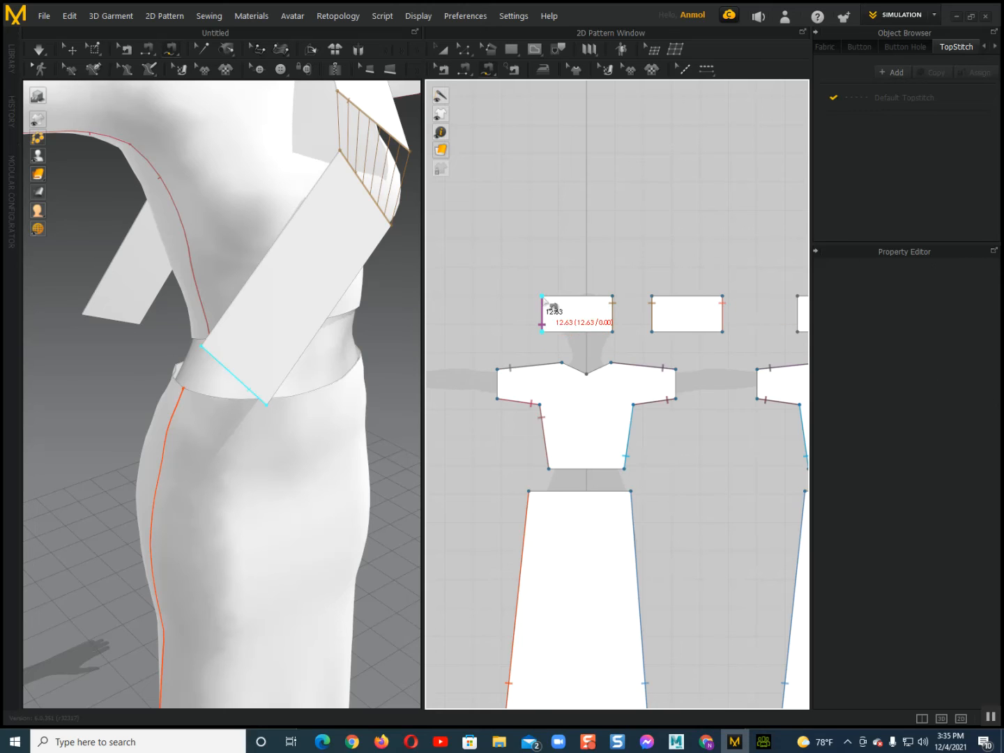
left_click(556, 319)
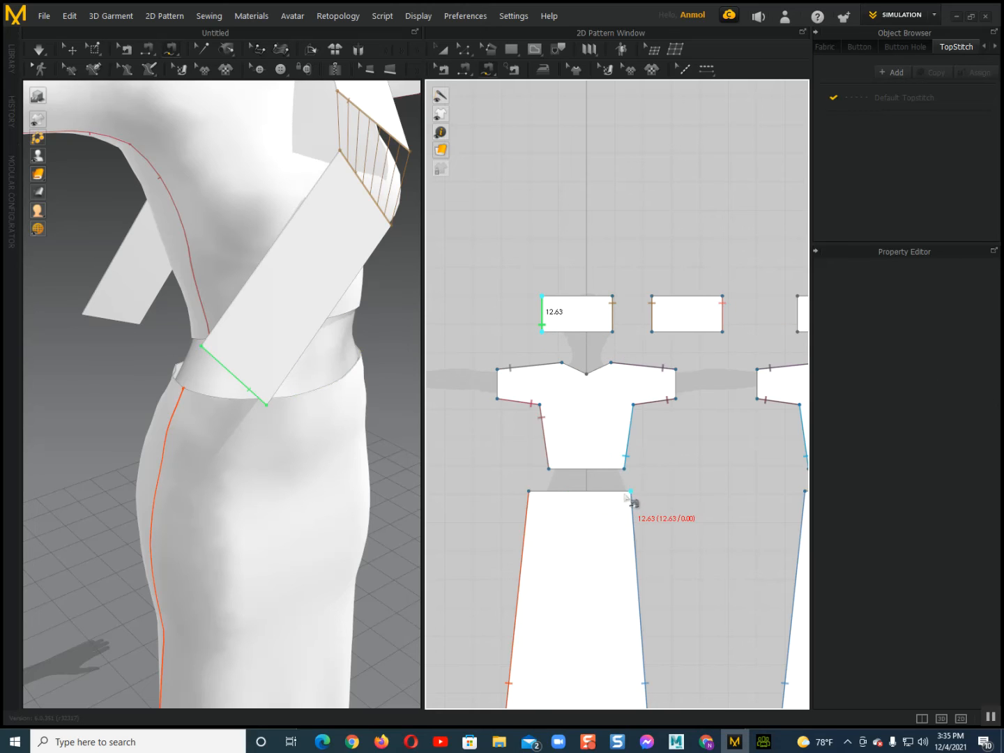
left_click(531, 492)
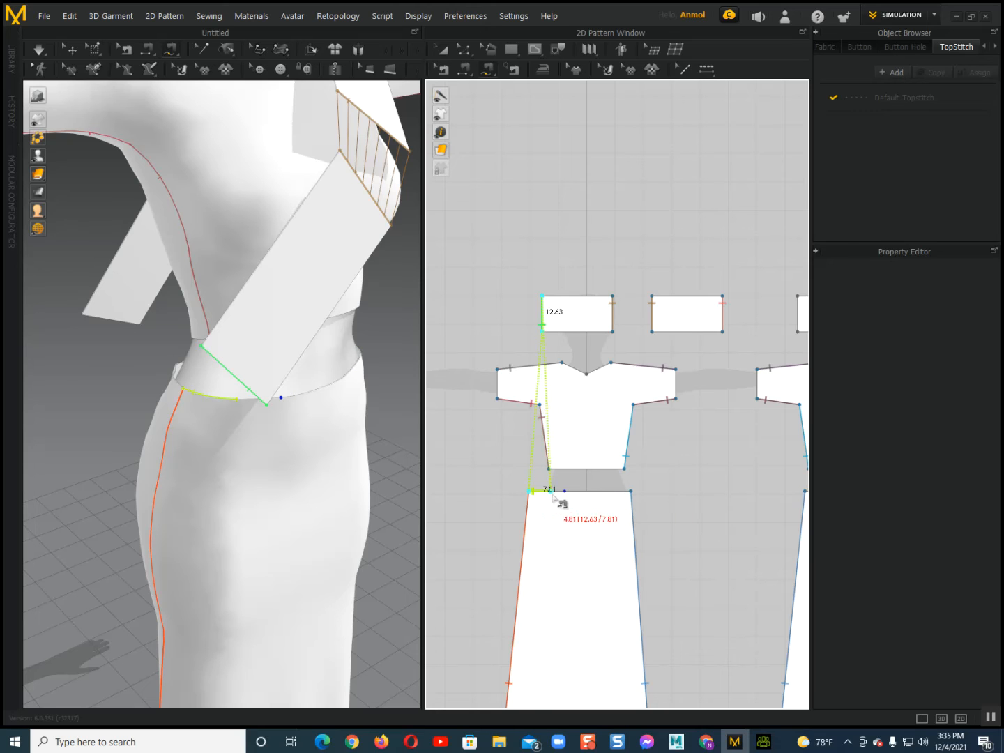
left_click(564, 492)
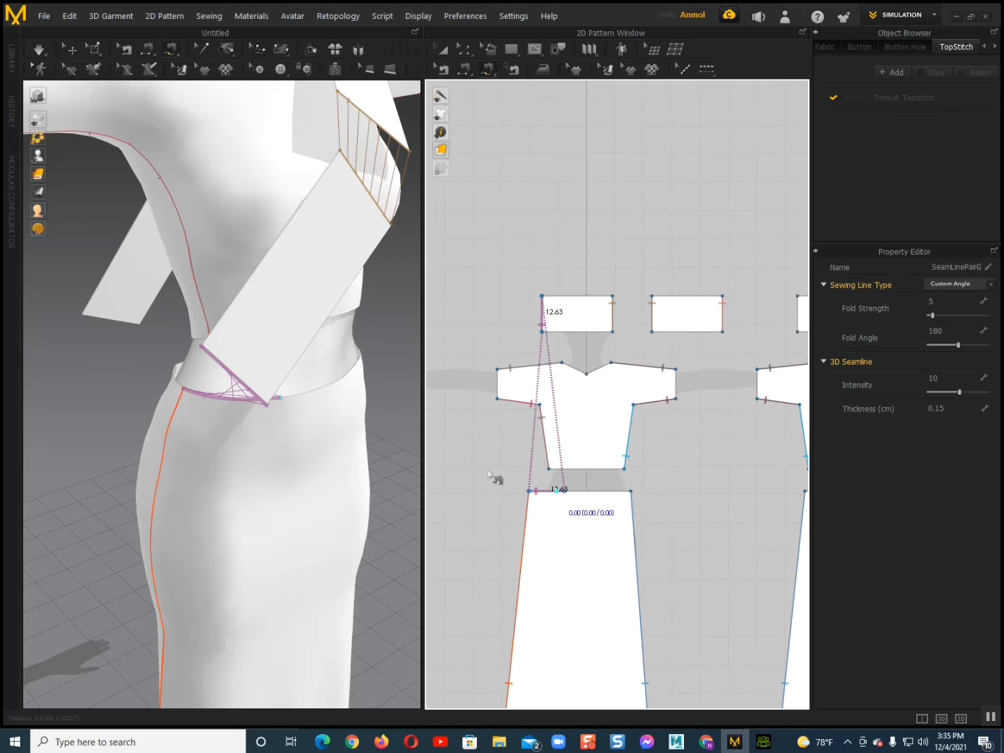
Shift the lower chest rectangle in 3D so it floats diagonally in front of the torso, just above the skirt's waist
right_click_drag(317, 432, 193, 448)
key("a")
left_click_drag(251, 307, 292, 295)
right_click_drag(293, 296, 257, 401)
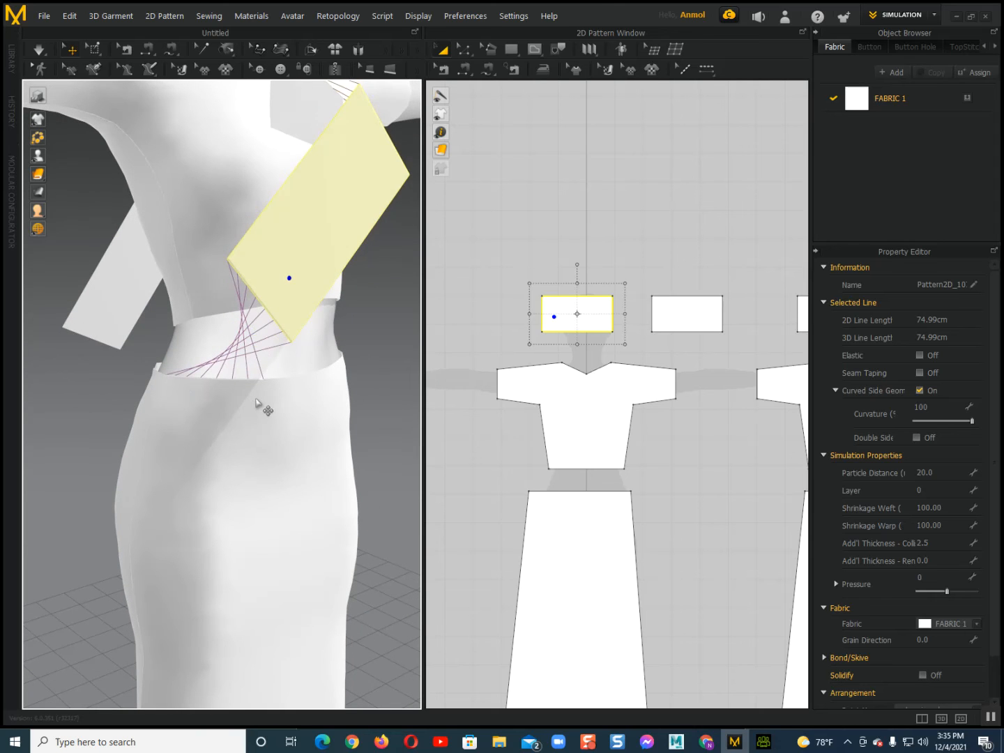
left_click_drag(279, 317, 236, 377)
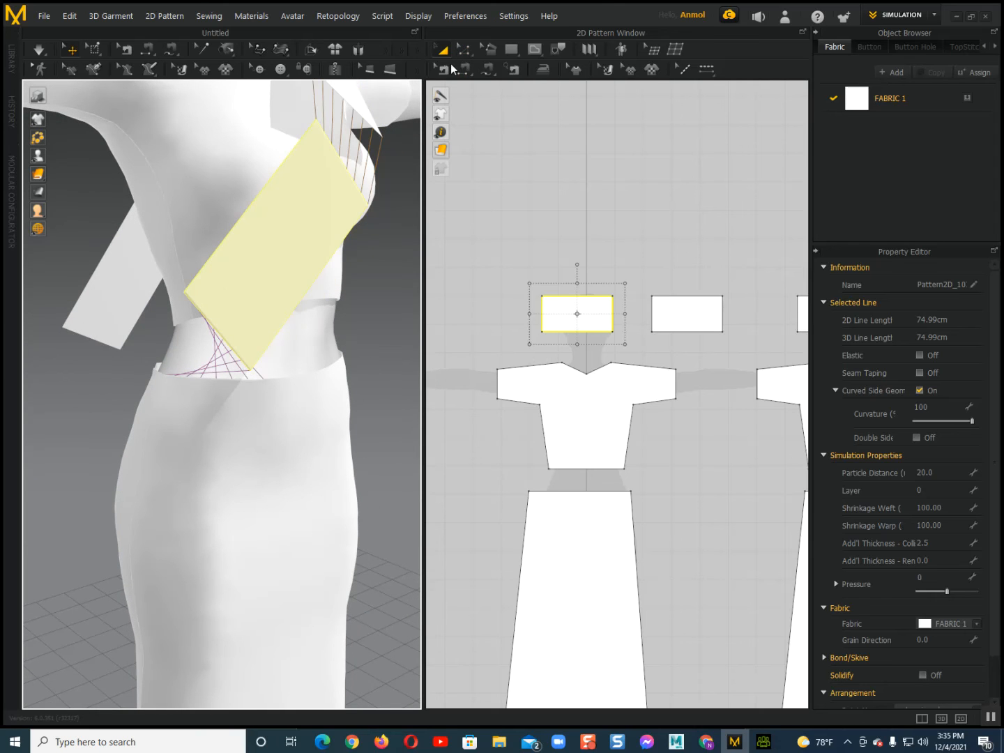
Reverse the twisted seam between the chest rectangle and the front skirt's waist
left_click(443, 68)
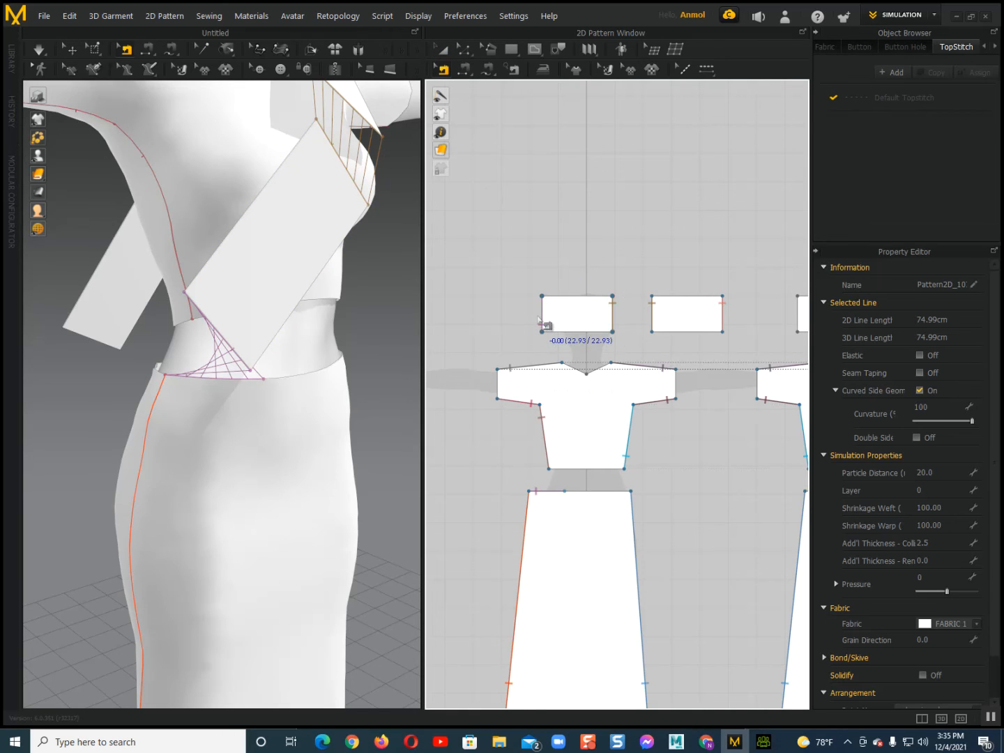
left_click(543, 319)
right_click(541, 317)
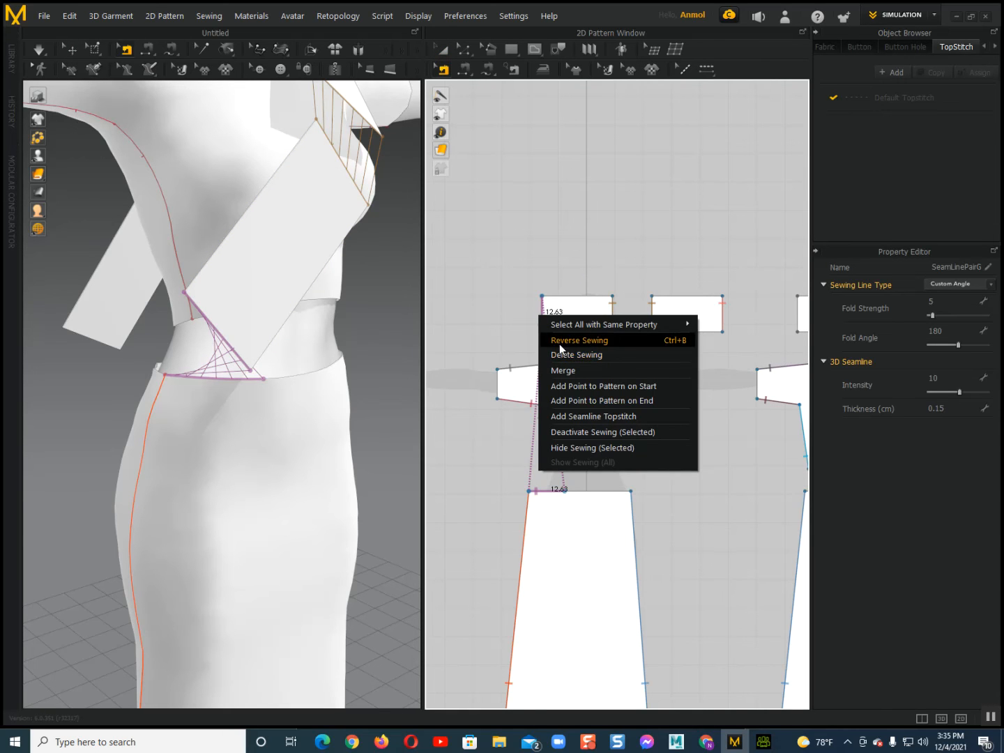
left_click(560, 341)
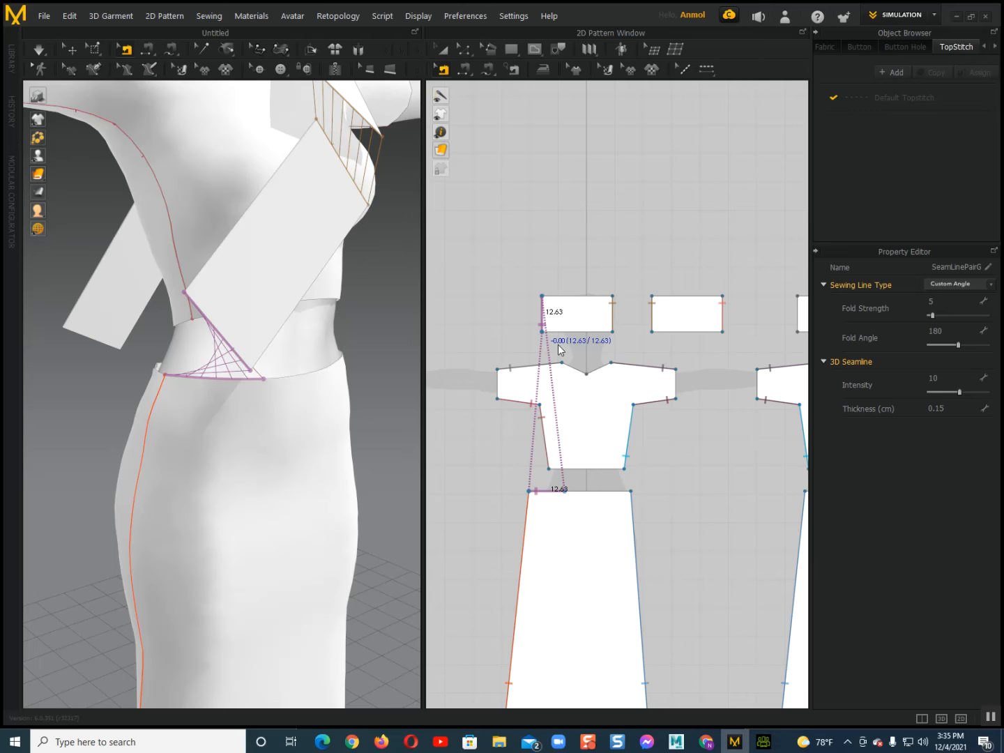
Sew the long back rectangle's lower short edge to a 12.63 stretch of the back skirt's waist from its right-hip corner with Free Sewing
right_click_drag(266, 392, 377, 391)
middle_click_drag(756, 347, 491, 326)
middle_click_drag(553, 333, 547, 302)
left_click(487, 69)
left_click(538, 278)
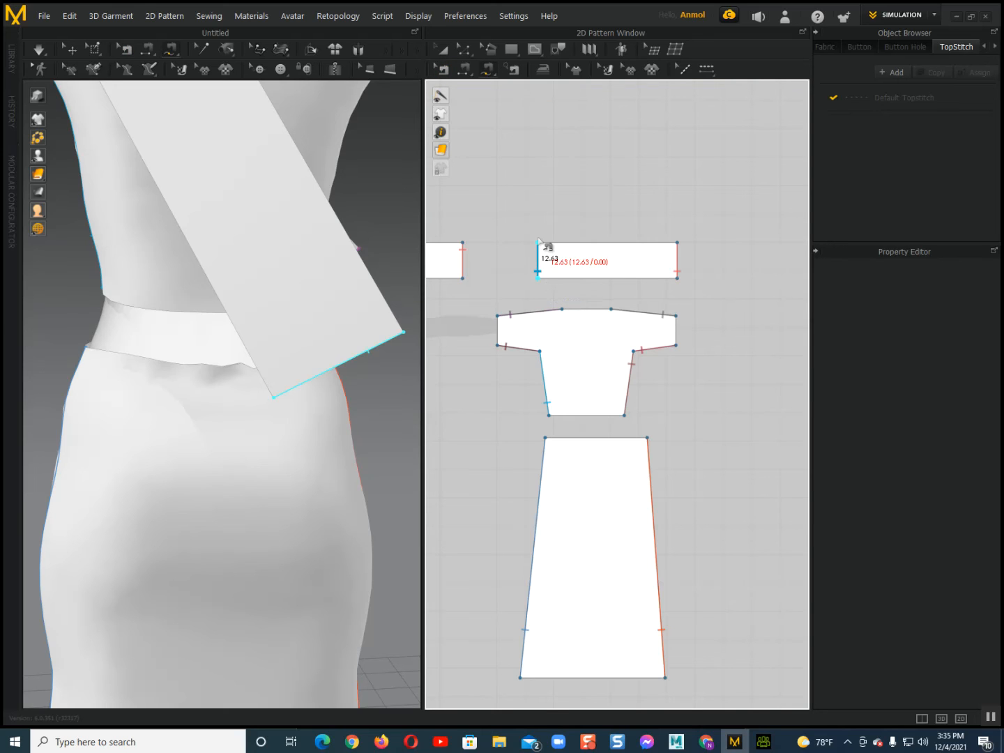
left_click(552, 267)
left_click(648, 438)
left_click(612, 438)
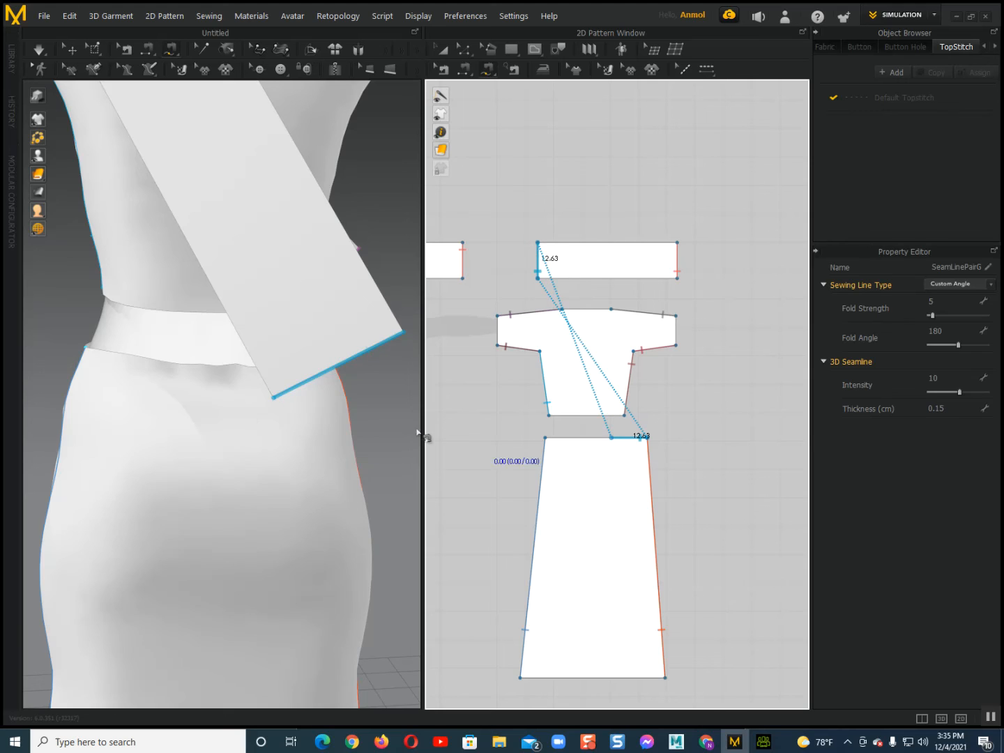
Slide the sash's seam segment along the back skirt's waist, away from the side corner towards the centre, with Edit Sewing
scroll(251, 399, "up", 3)
right_click_drag(251, 398, 189, 487)
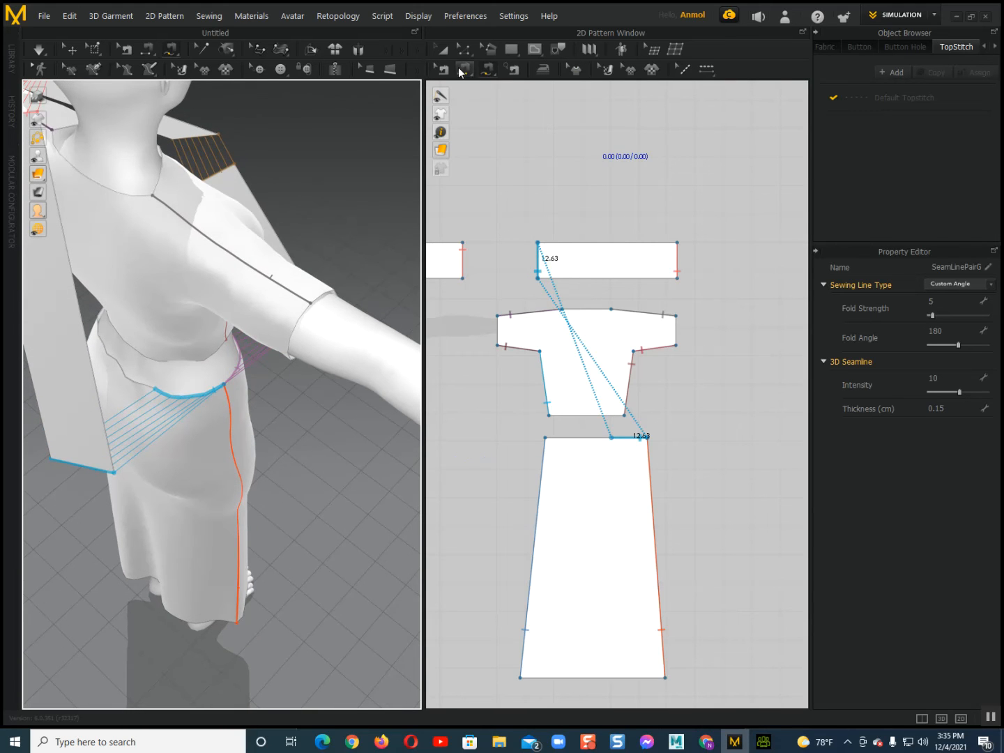
left_click(450, 72)
left_click_drag(637, 439, 591, 437)
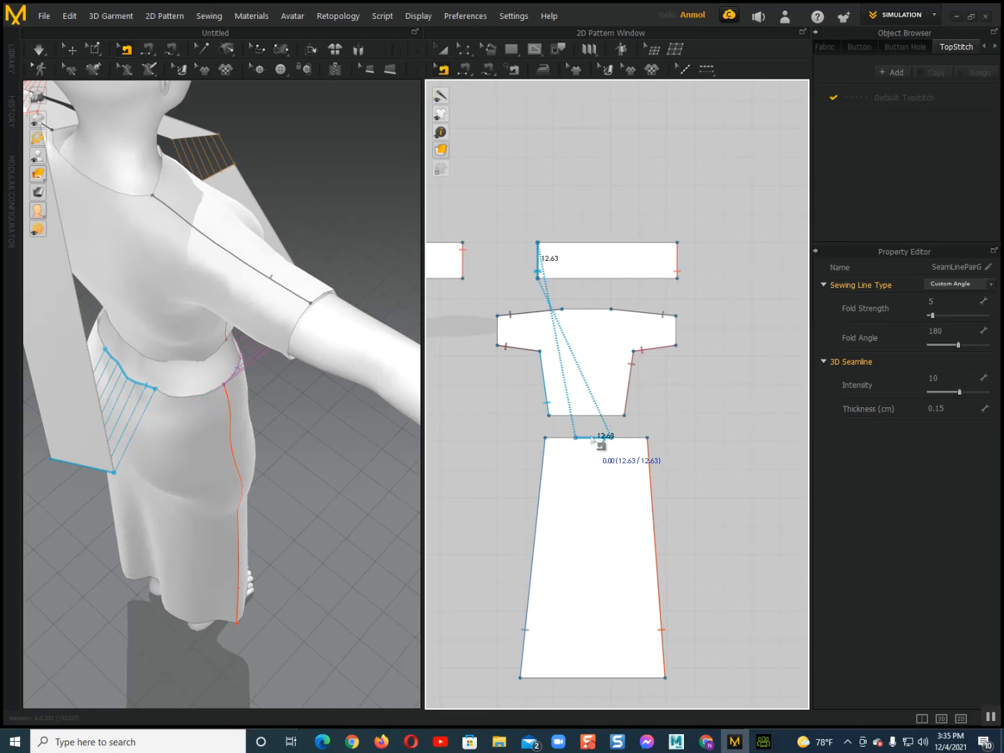
Simulate the garment to drape the sewn sash on the avatar, and check it from the front and side
key("space")
scroll(253, 403, "down", 3)
right_click_drag(254, 406, 208, 355)
scroll(198, 424, "down", 2)
right_click_drag(197, 425, 237, 403)
scroll(217, 385, "down", 2)
left_click(216, 368)
left_click(222, 416)
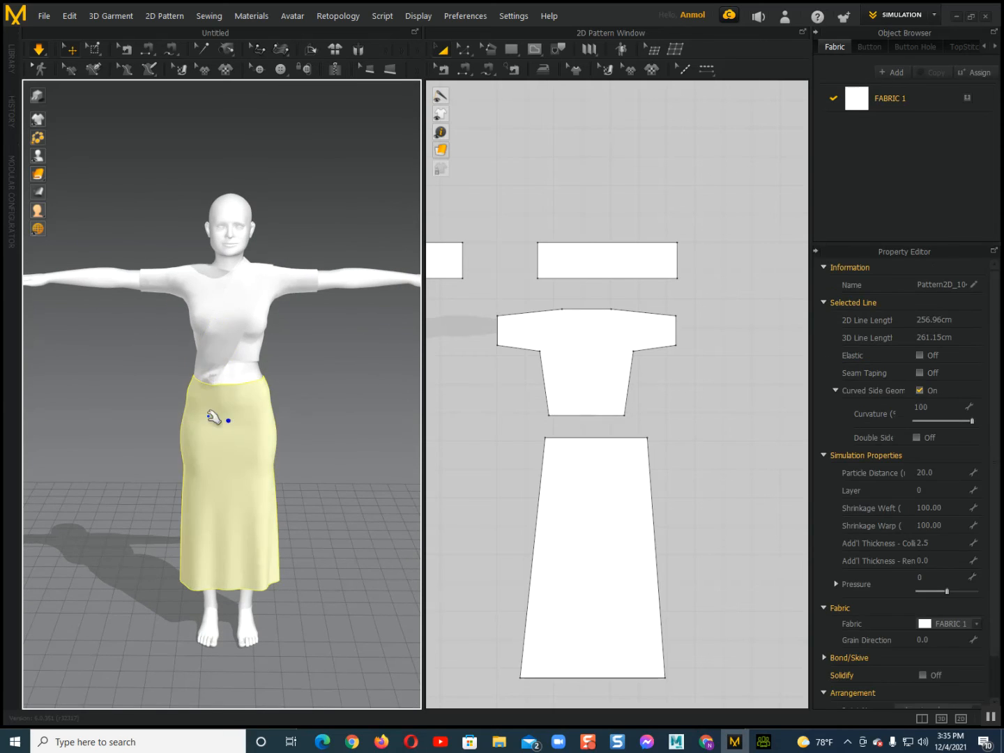
scroll(227, 411, "down", 2)
right_click_drag(228, 410, 289, 397)
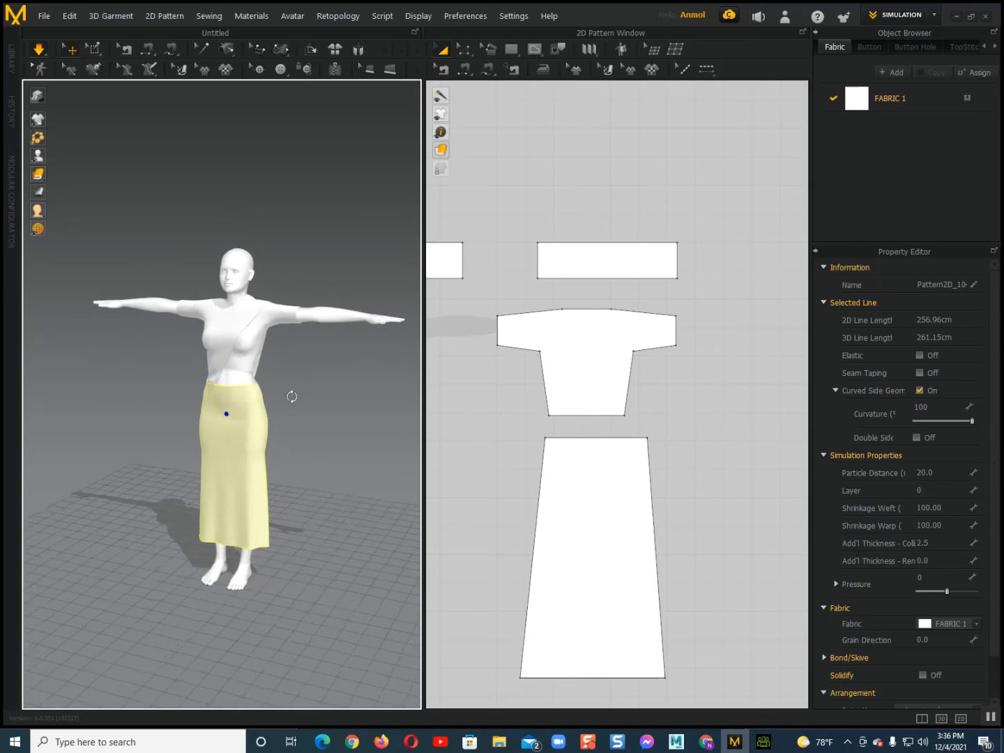
scroll(290, 397, "up", 3)
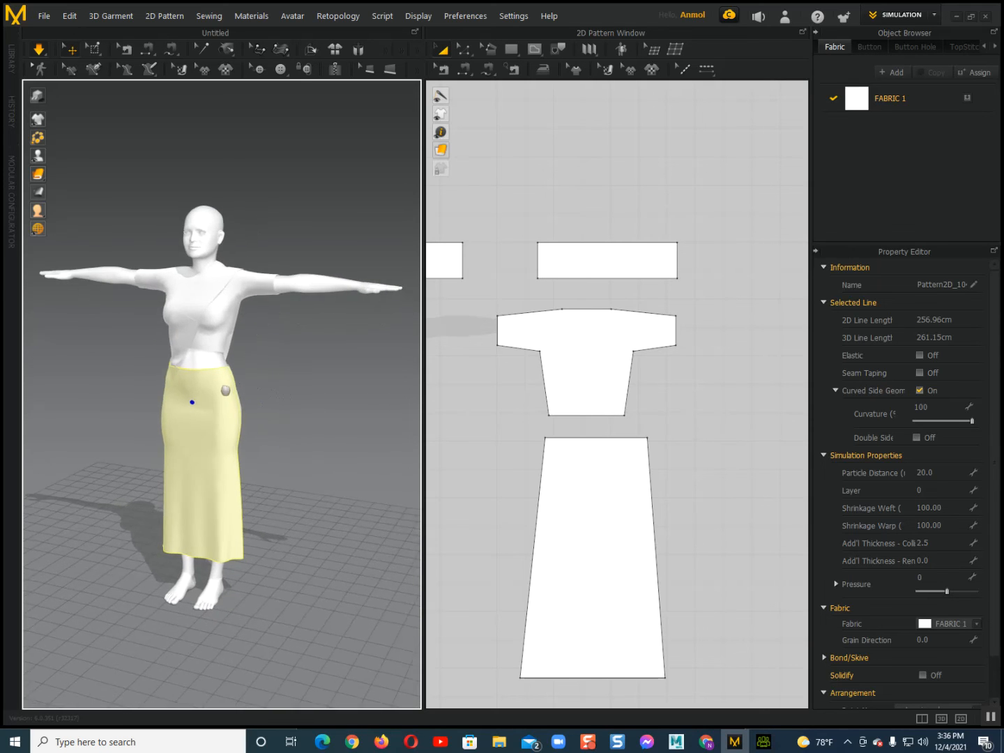
Rename the fabric as sari and apply the red patterned image from the cloth clolr folder as its texture
double_click(899, 98)
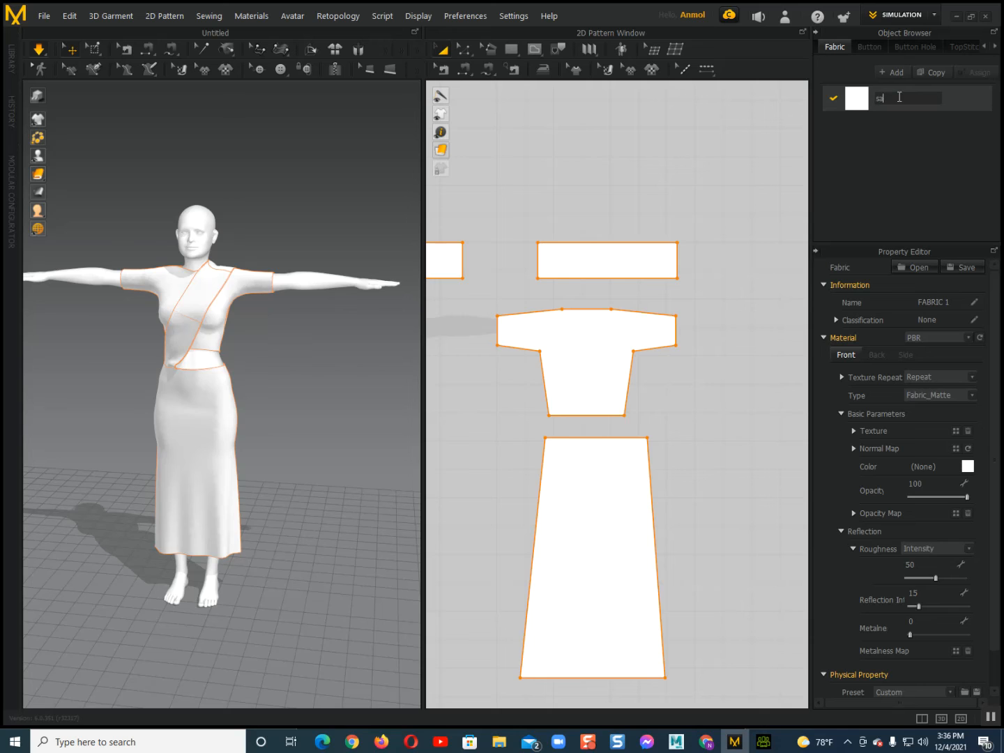
key("Return")
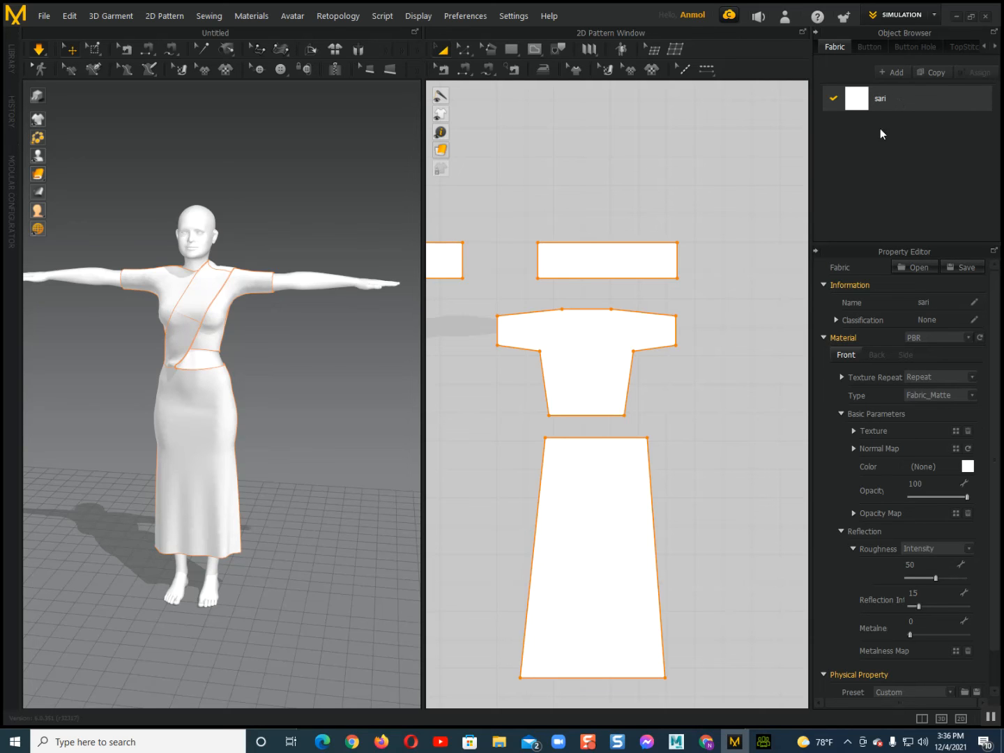
left_click(953, 429)
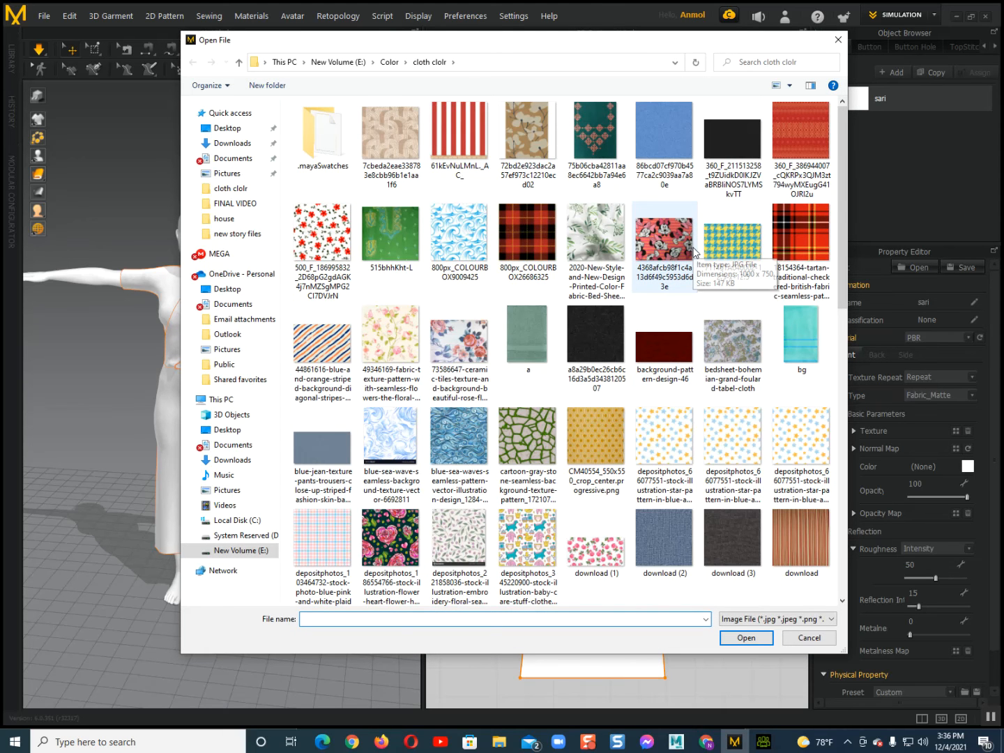
double_click(797, 159)
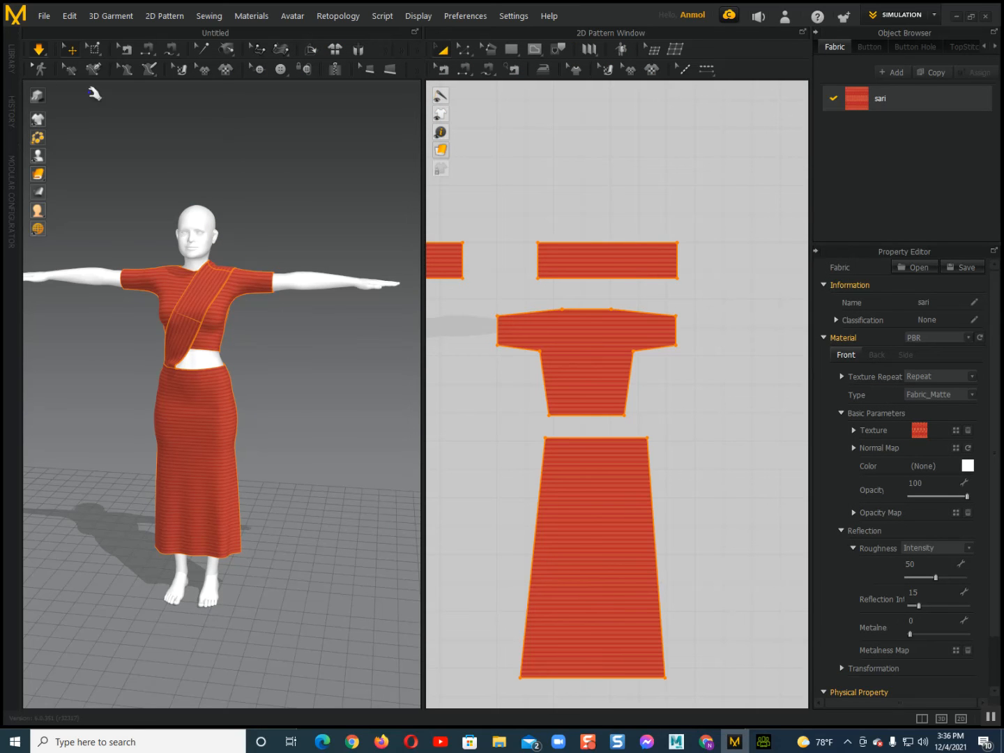
Enlarge the sari texture's pattern proportionally with Edit Texture, and deselect the garment
left_click(182, 69)
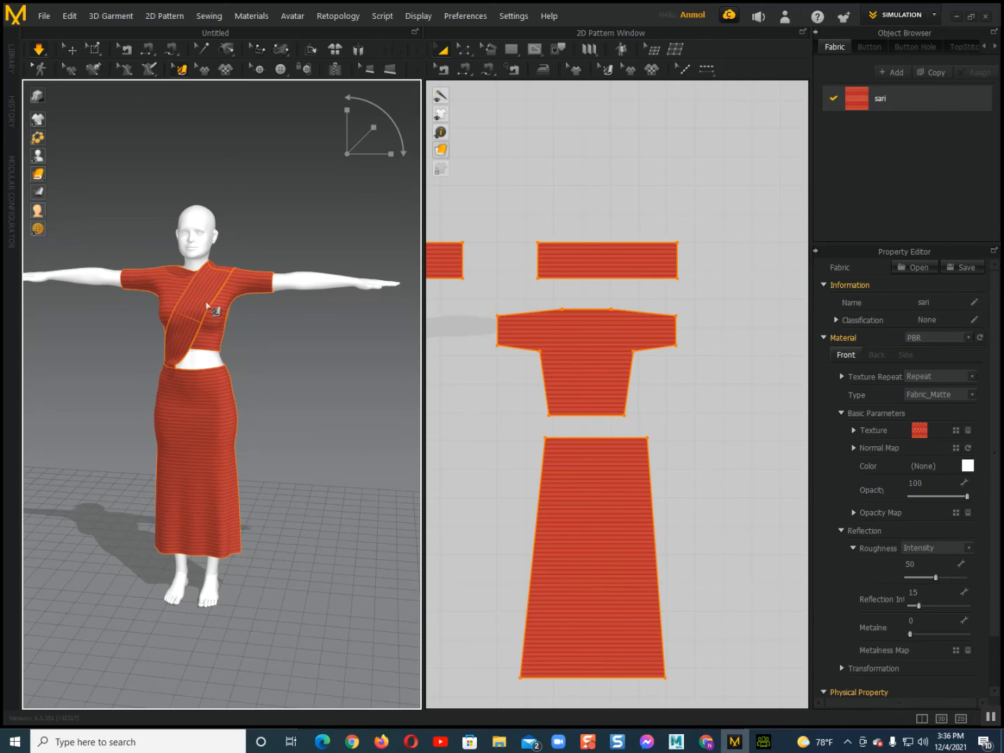
left_click(207, 306)
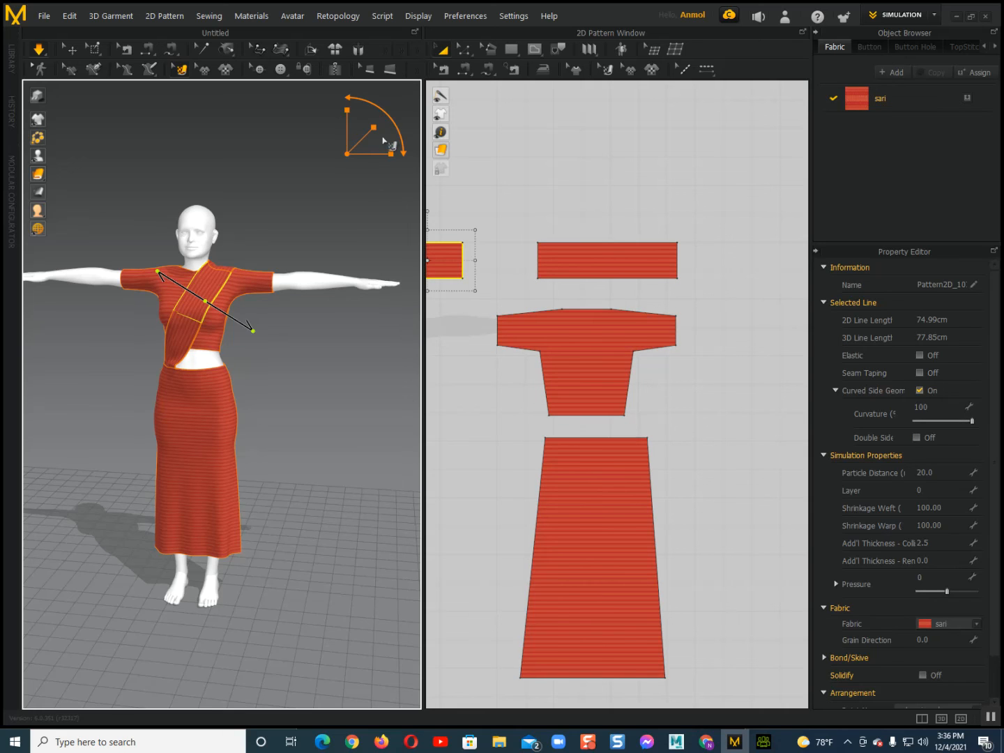
mouse_move(379, 125)
left_mouse_down()
mouse_move(363, 143)
mouse_move(387, 134)
mouse_move(380, 128)
left_mouse_up()
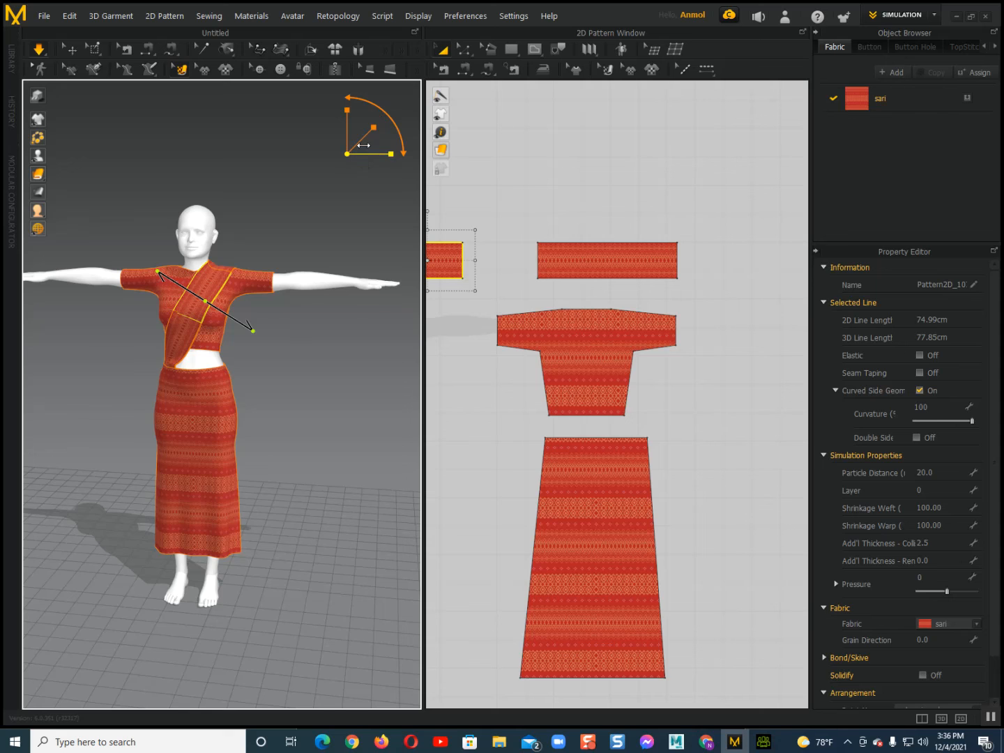
left_click_drag(363, 138, 386, 134)
scroll(178, 301, "up", 2)
right_click_drag(203, 359, 275, 460)
left_click(78, 52)
left_click(66, 201)
scroll(179, 318, "down", 3)
right_click_drag(180, 318, 24, 85)
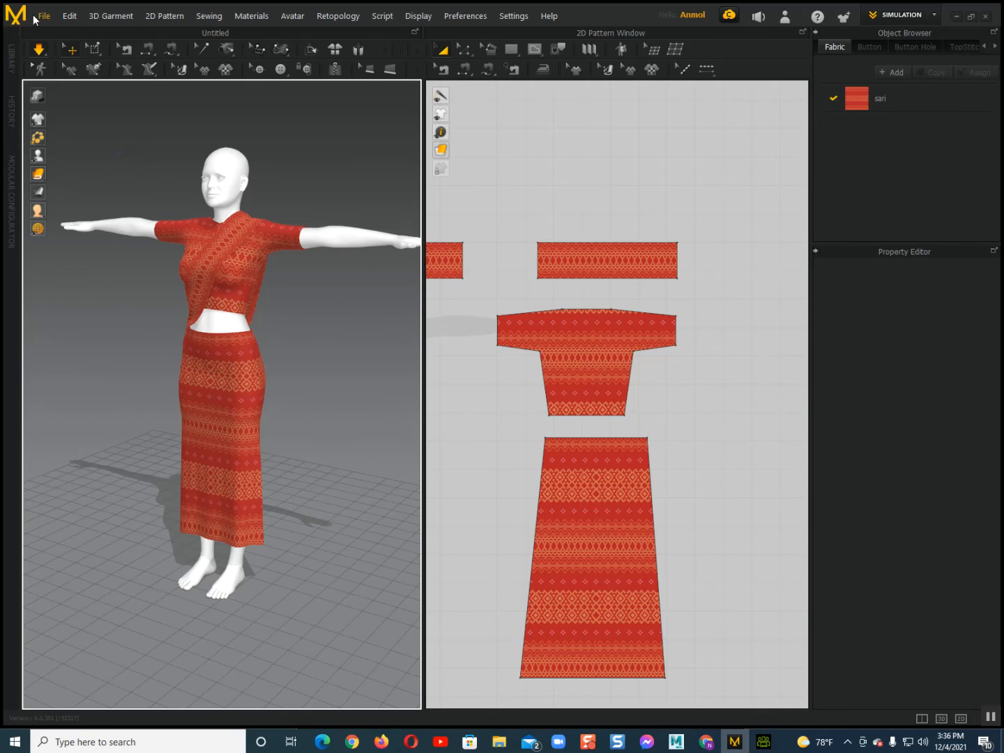
Export the garment as an OBJ file named sari in the Clothes folder on drive E, with Weld and Thin
left_click(35, 18)
mouse_move(74, 149)
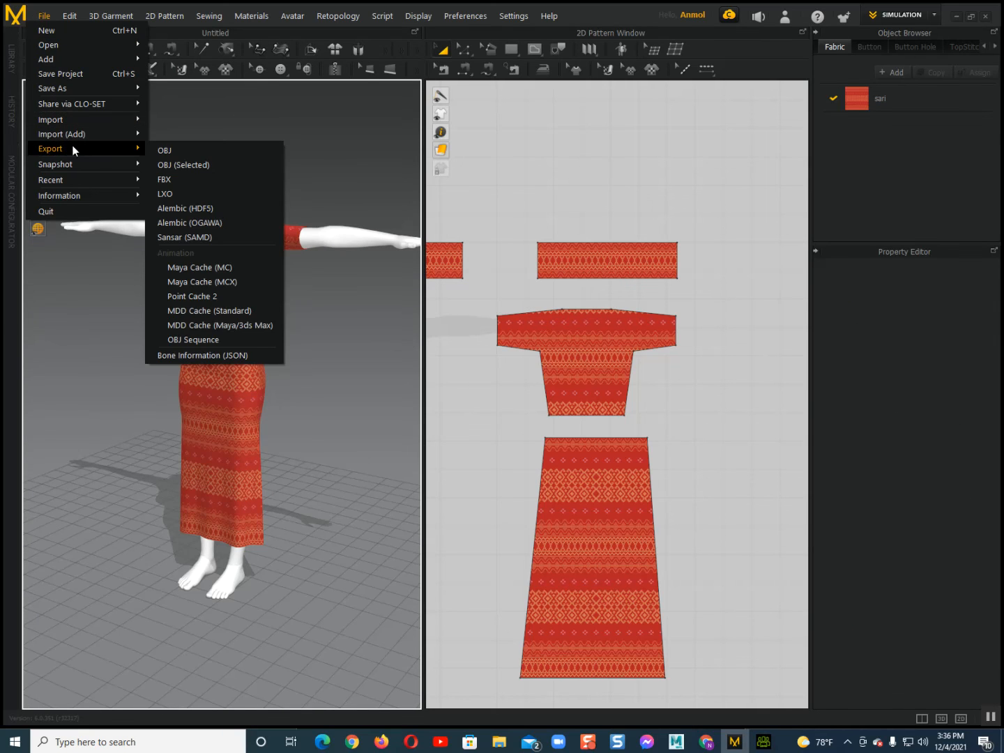
left_click(169, 149)
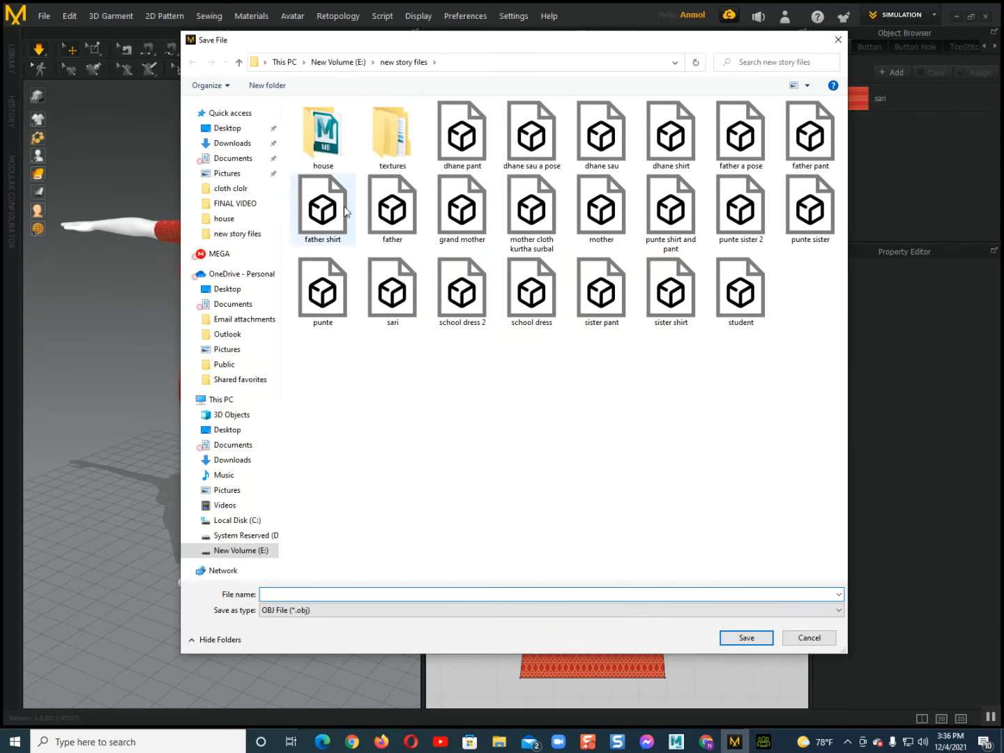
left_click(339, 62)
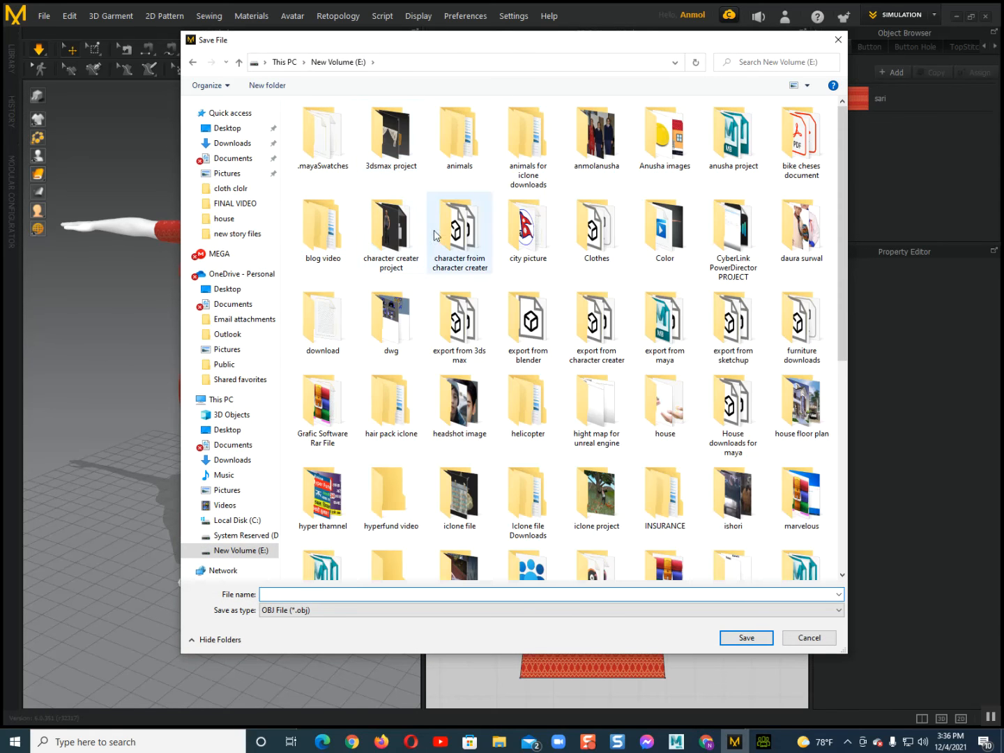
double_click(621, 229)
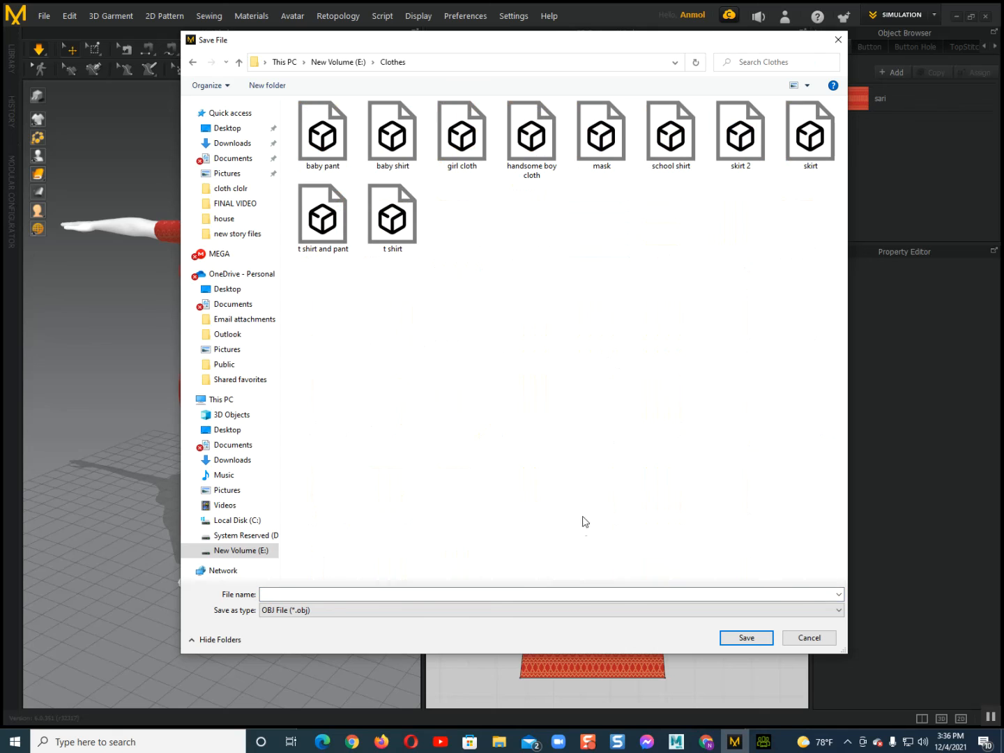
type("sari")
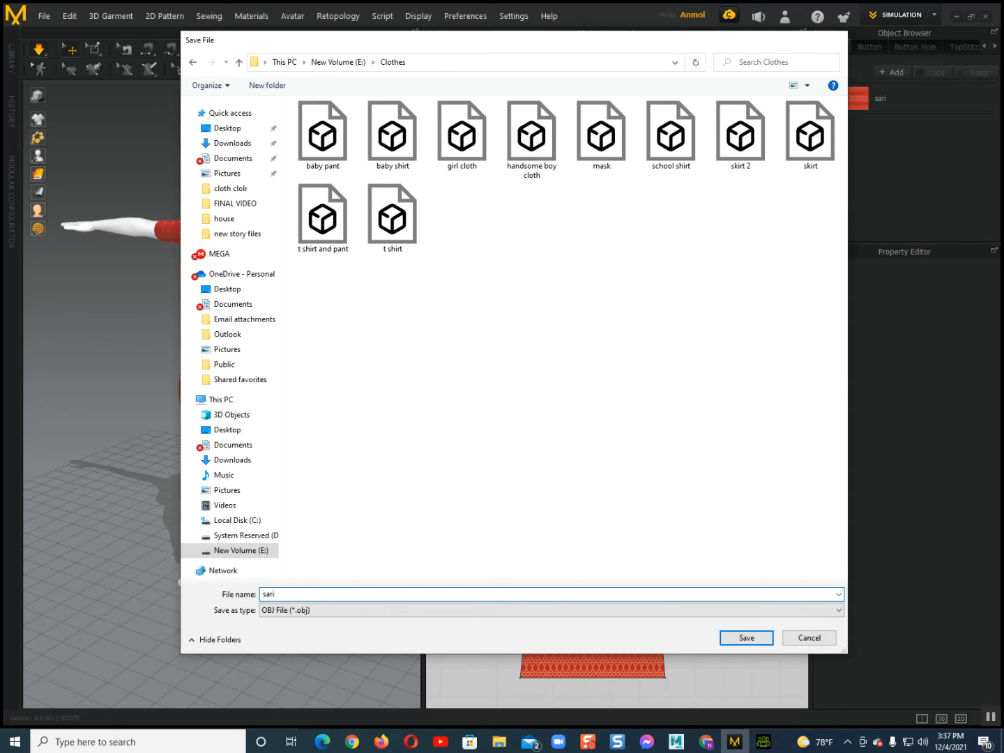
key("Return")
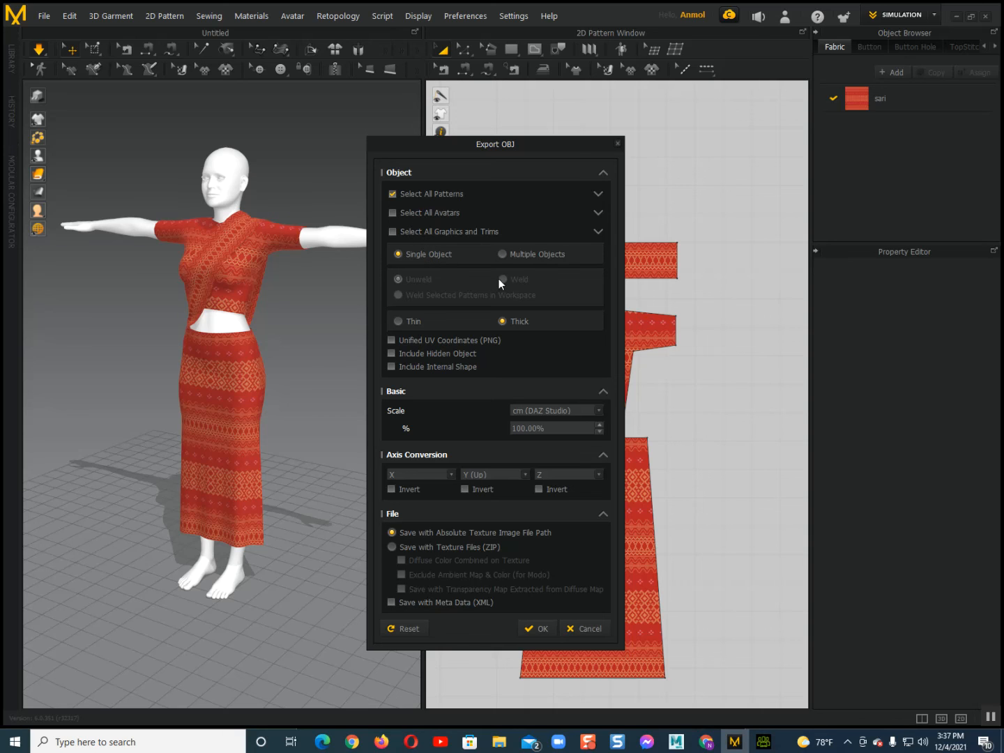
left_click(415, 320)
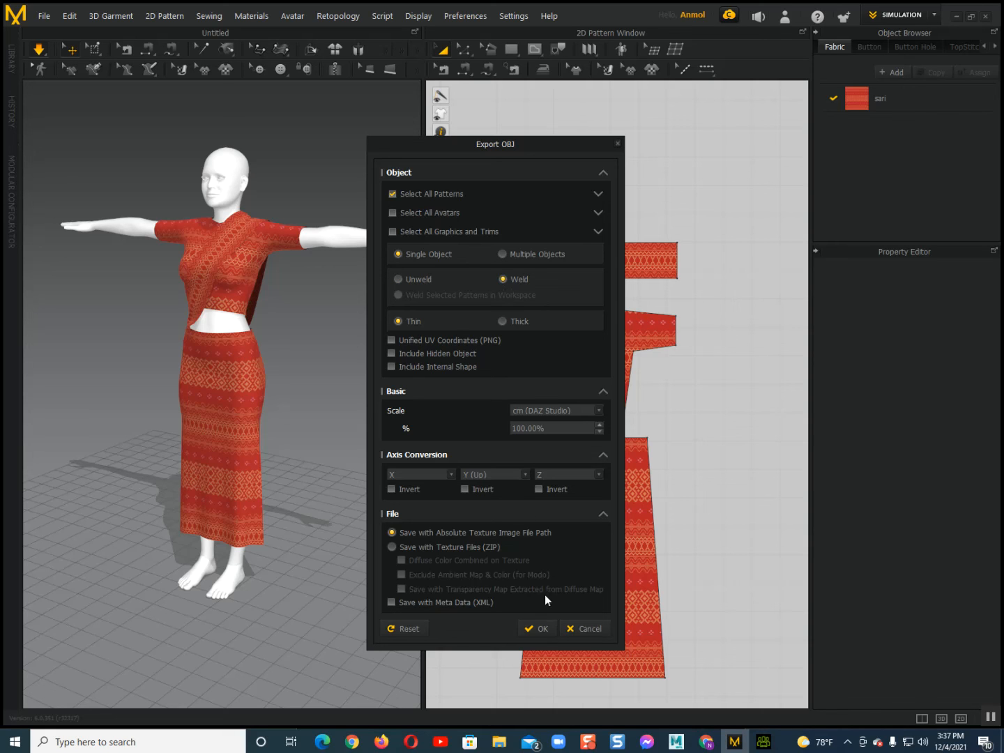
left_click(537, 631)
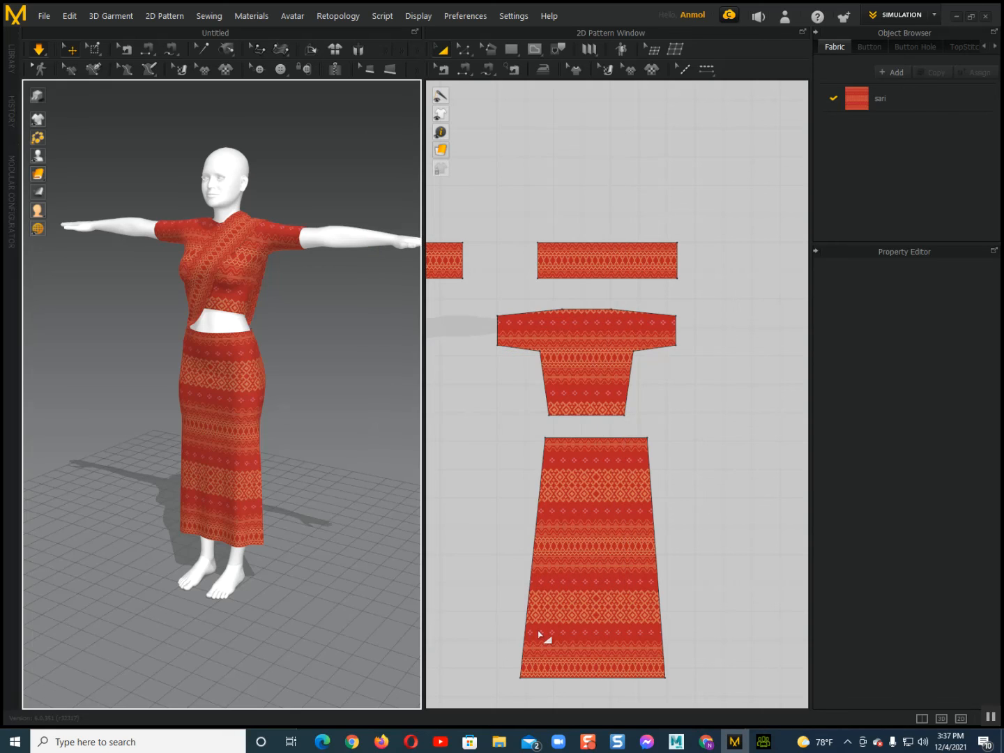
Switch to Character Creator 3 with the old female project
left_click(763, 742)
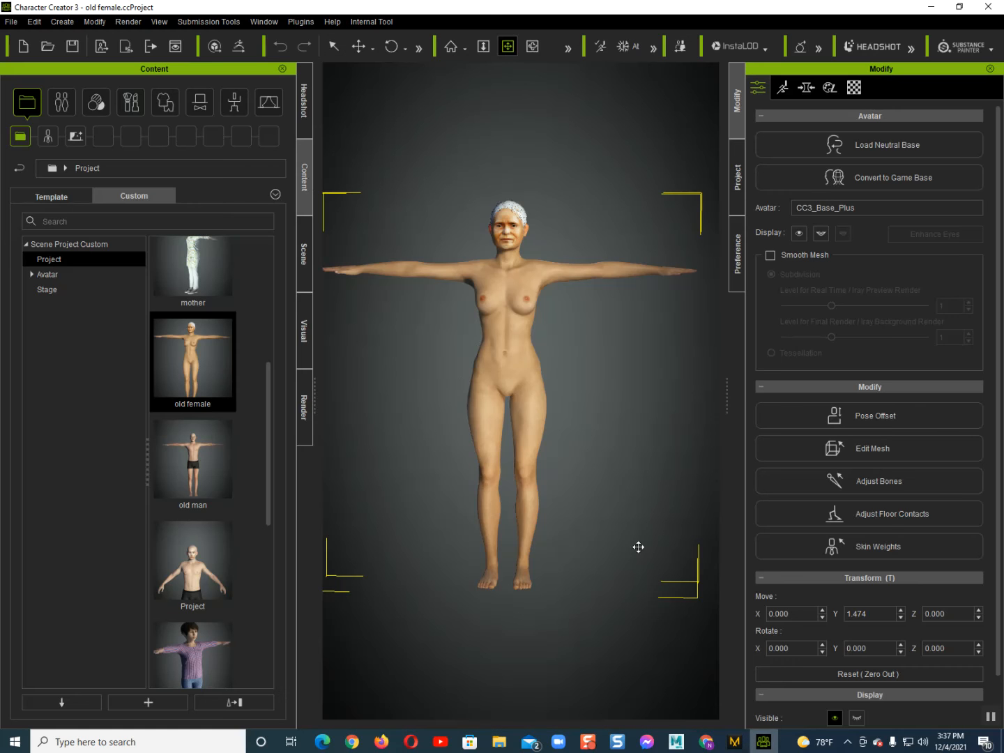
left_click(71, 27)
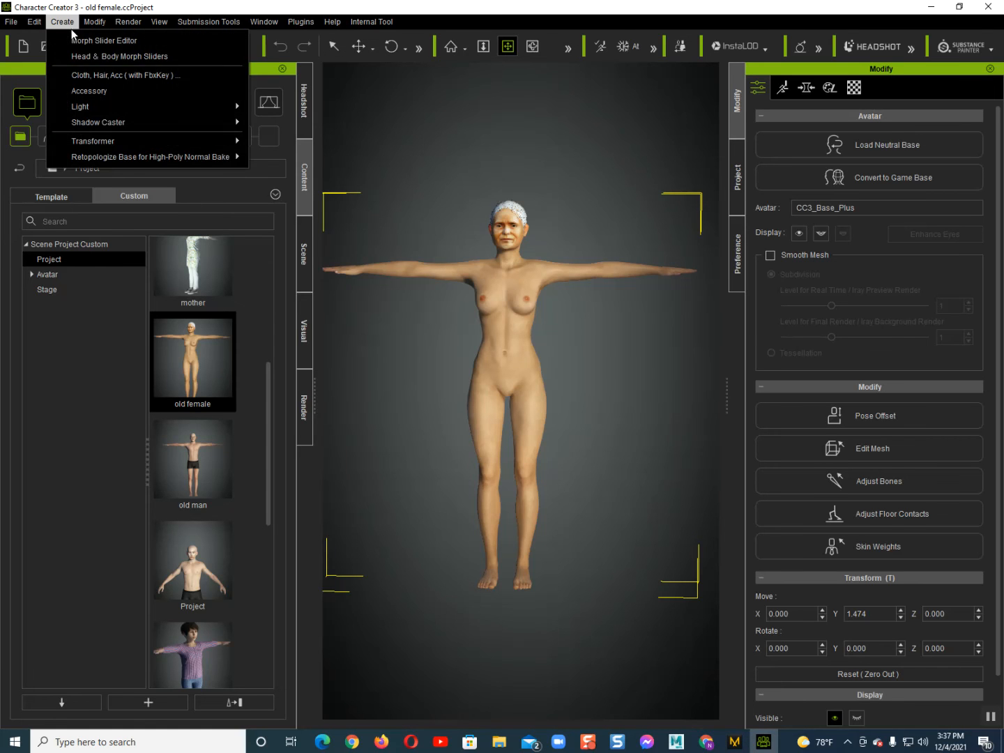
left_click(83, 74)
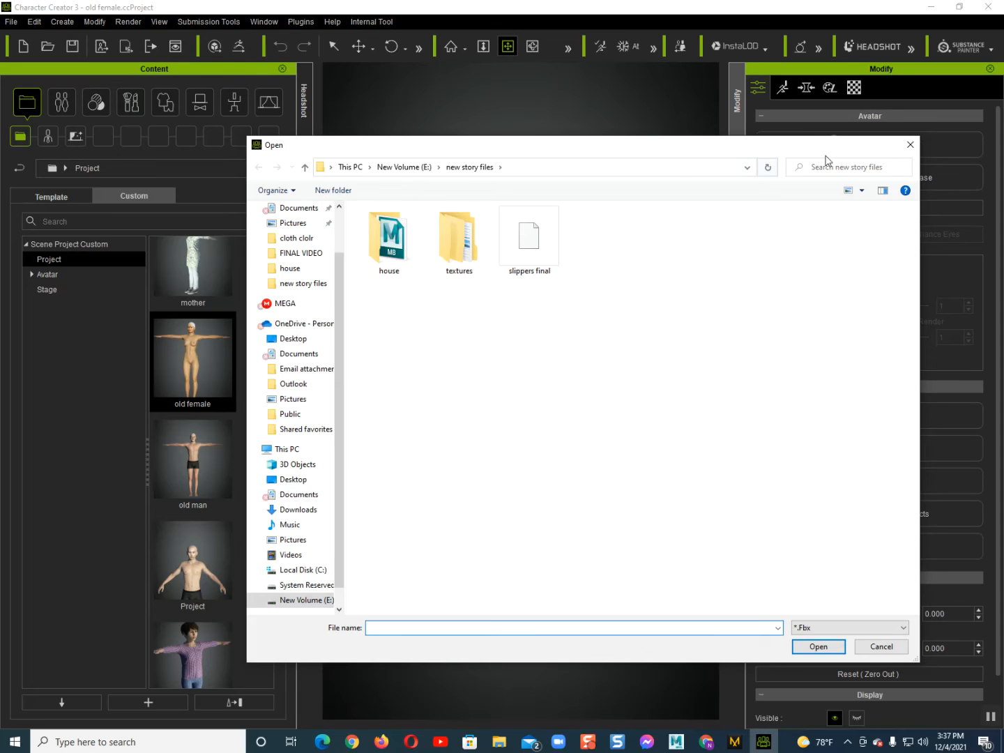
left_click(909, 146)
Import the sari file from the Clothes folder on drive E as an accessory
left_click(63, 21)
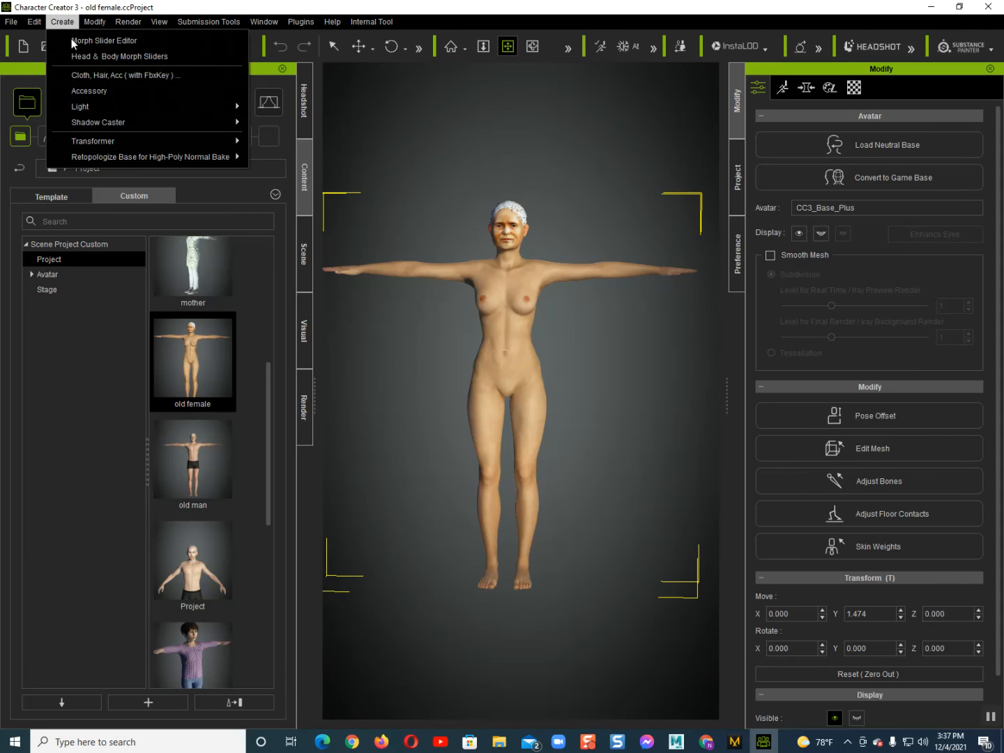
left_click(87, 90)
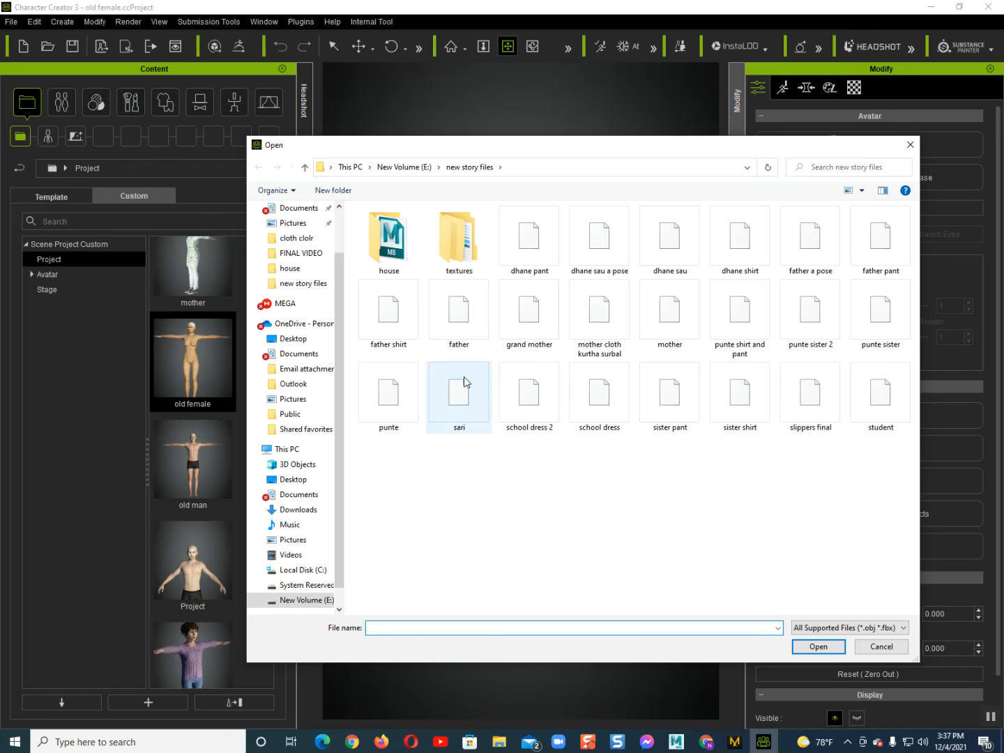
left_click(405, 167)
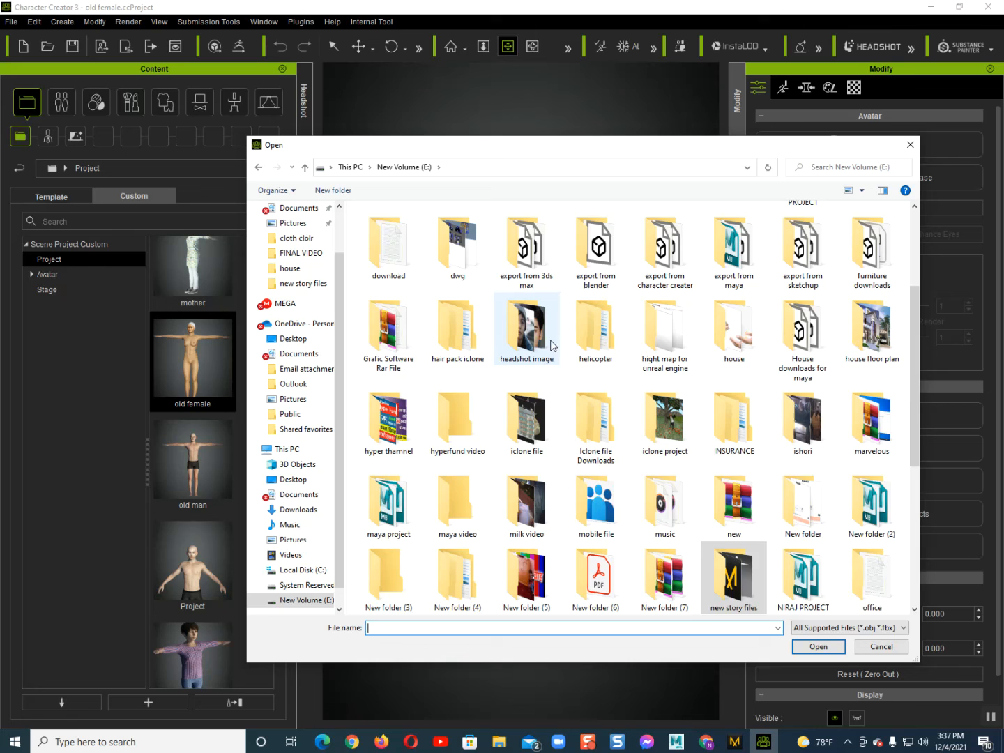
scroll(537, 366, "down", 3)
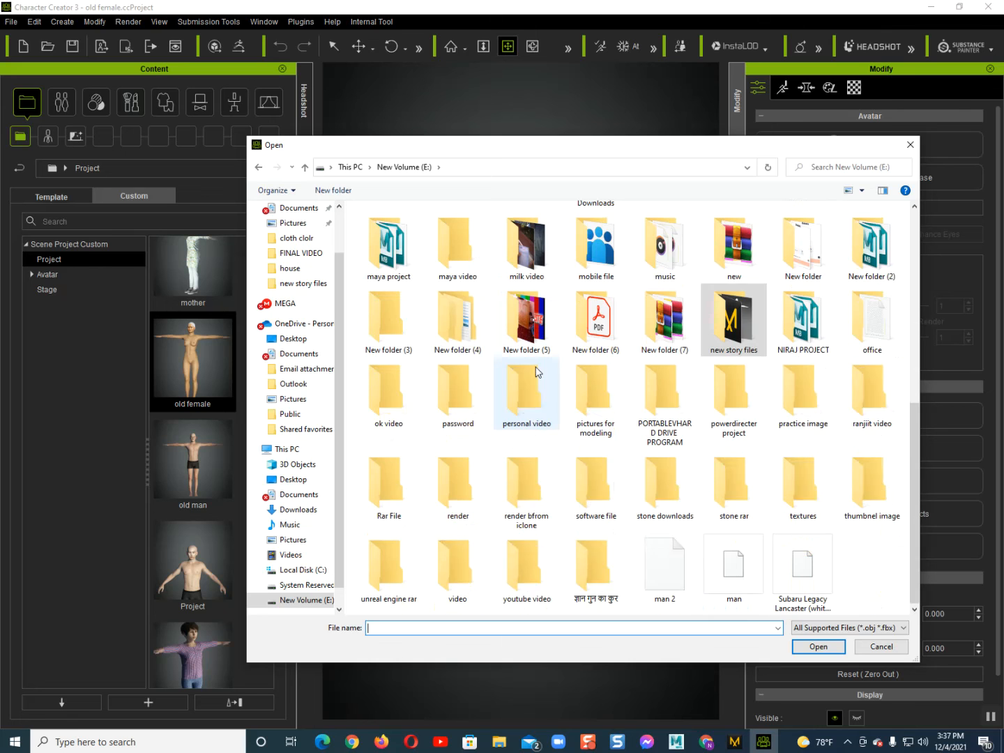
left_click(526, 427)
scroll(525, 429, "up", 5)
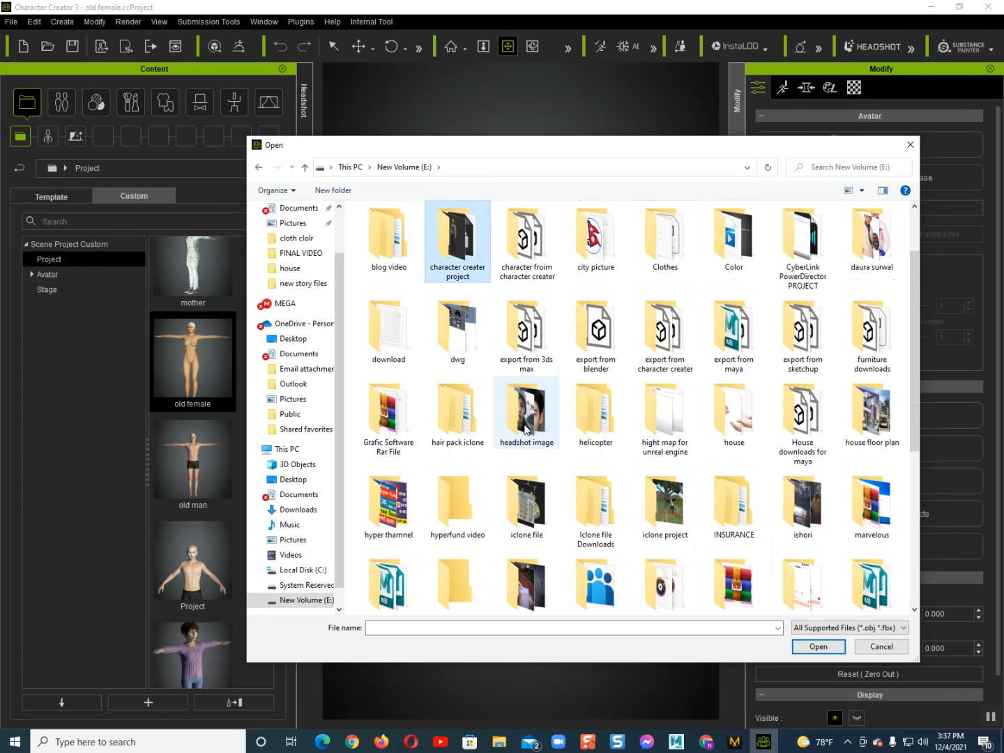
key("Return")
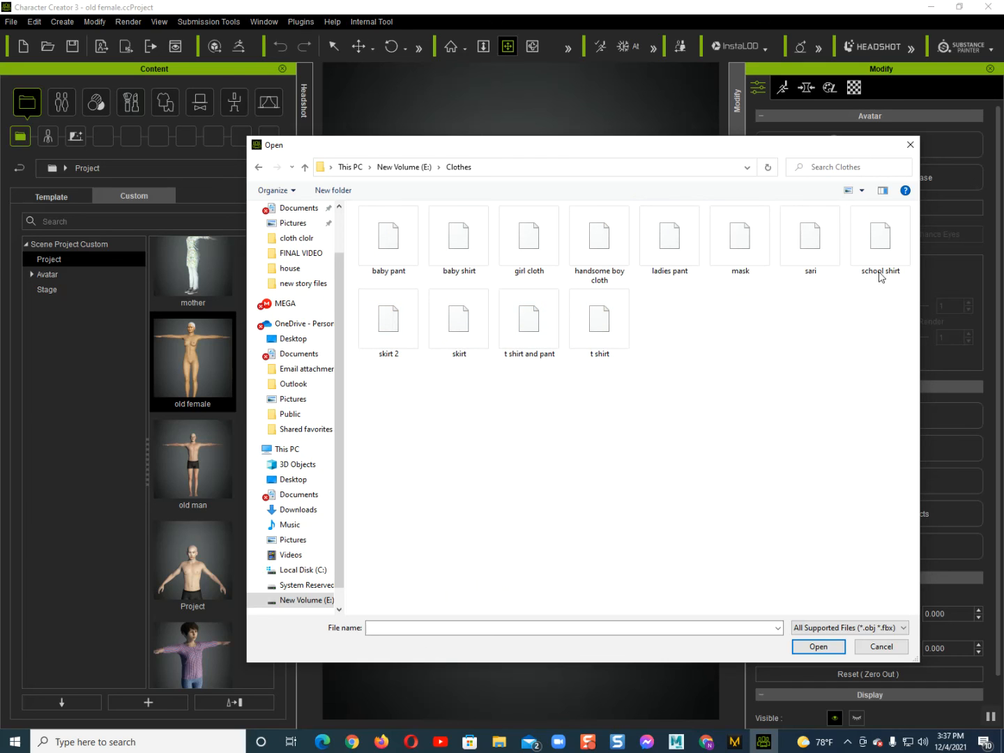
double_click(796, 235)
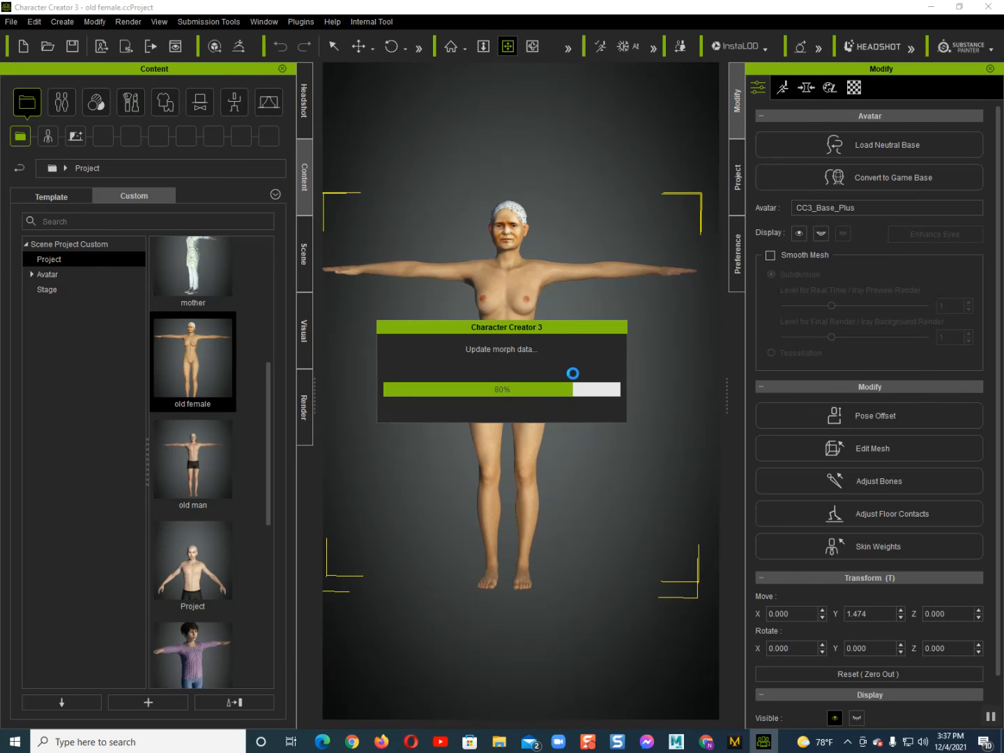
Move the sari to about Y 6.2 and Z -0.3 to fit it on the avatar's body
right_click_drag(566, 403, 574, 399)
key("w")
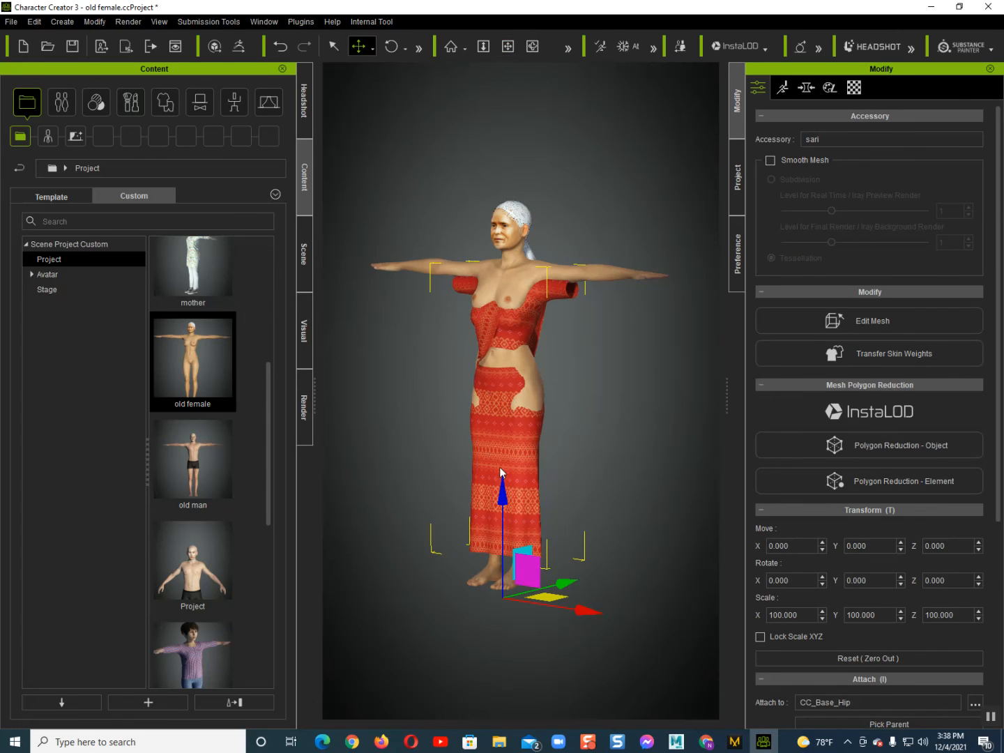
left_click_drag(504, 493, 505, 478)
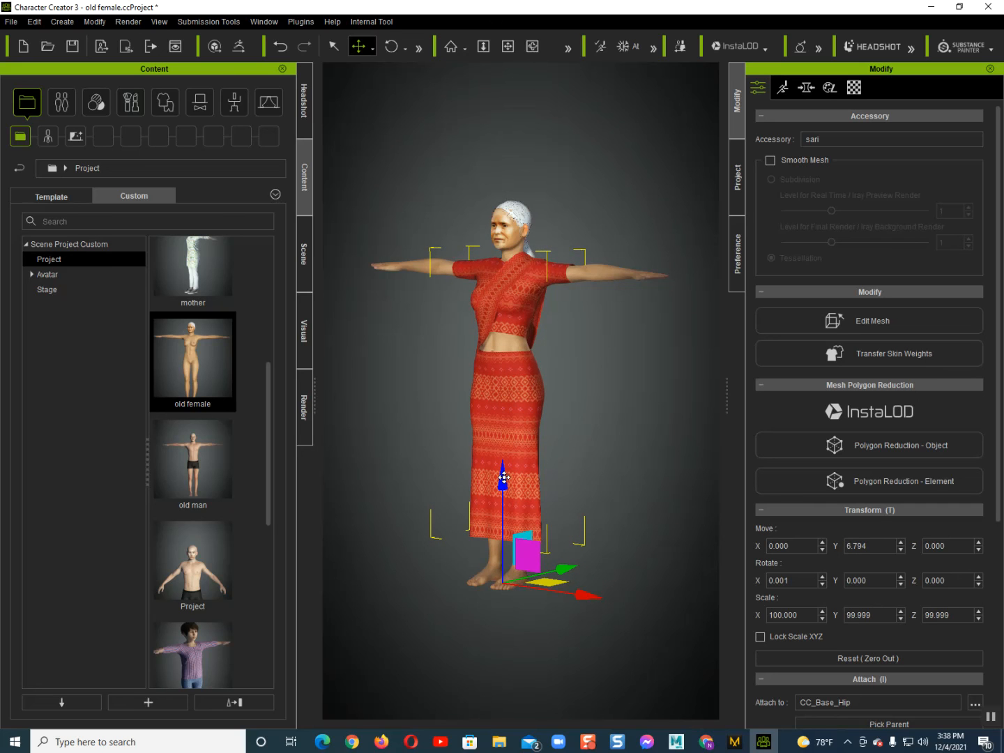
right_click_drag(512, 469, 345, 464)
right_click_drag(450, 457, 360, 461)
left_click_drag(592, 595, 589, 595)
right_click_drag(437, 486, 521, 433)
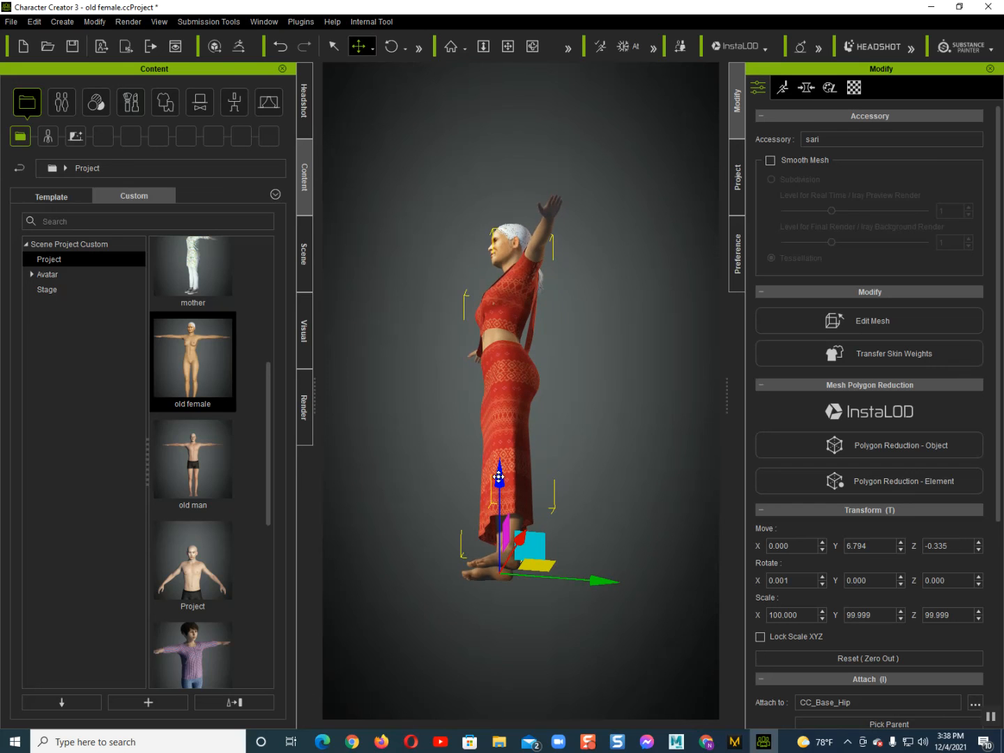
left_click_drag(499, 477, 499, 479)
right_click_drag(560, 479, 590, 458)
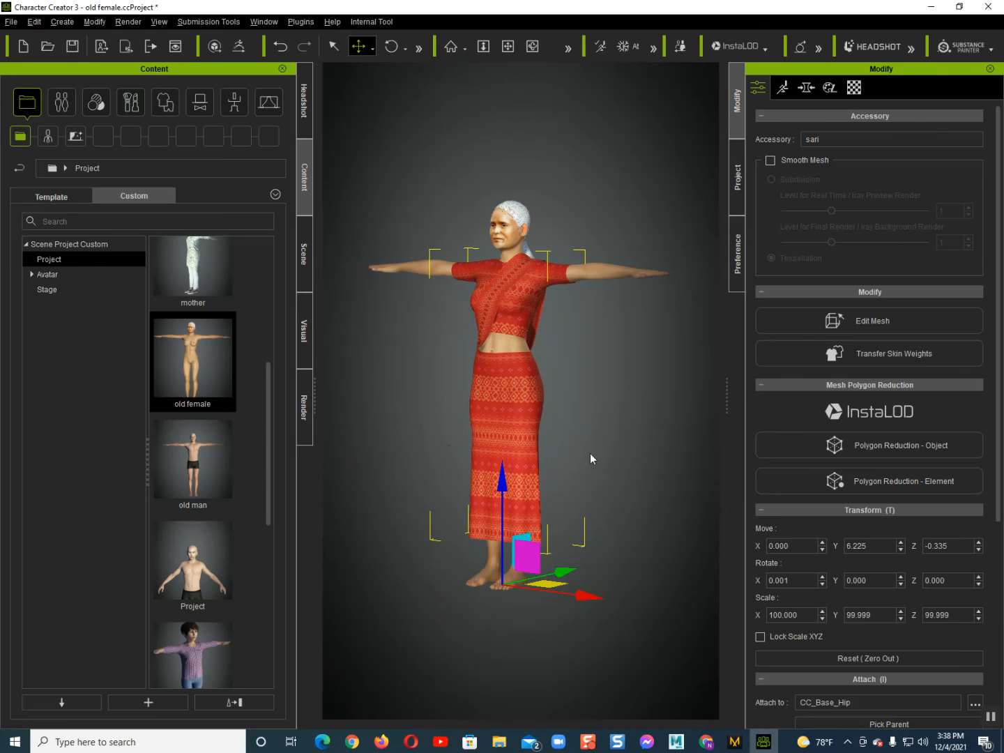
Transfer skin weights to the sari with the Default template, and deselect the garment
left_click(834, 349)
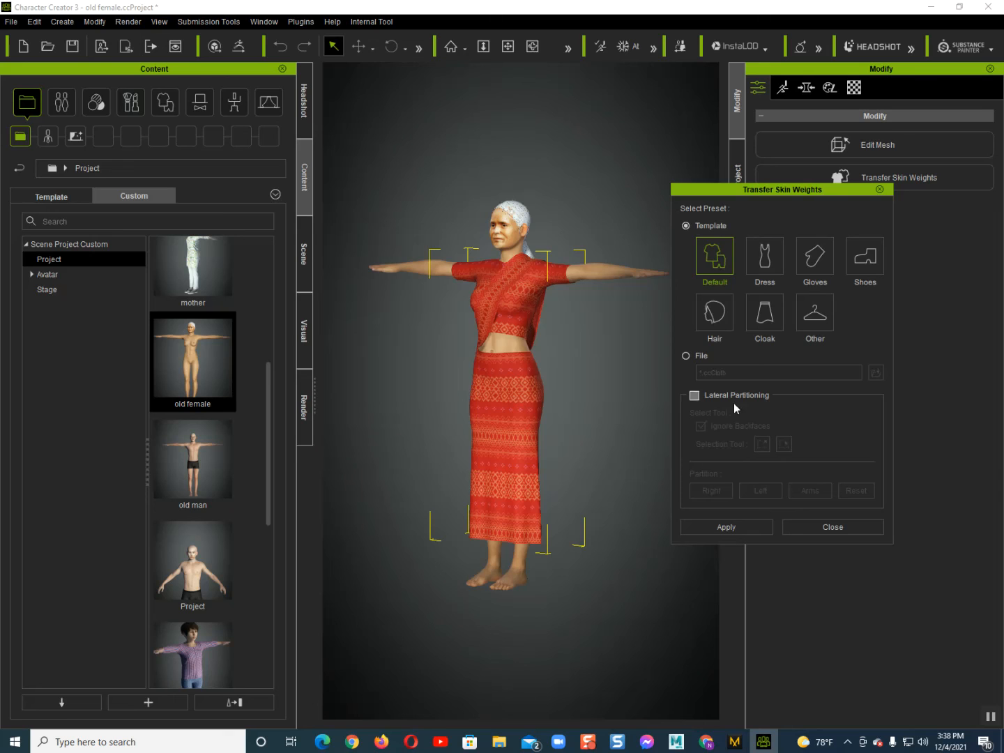
left_click(731, 529)
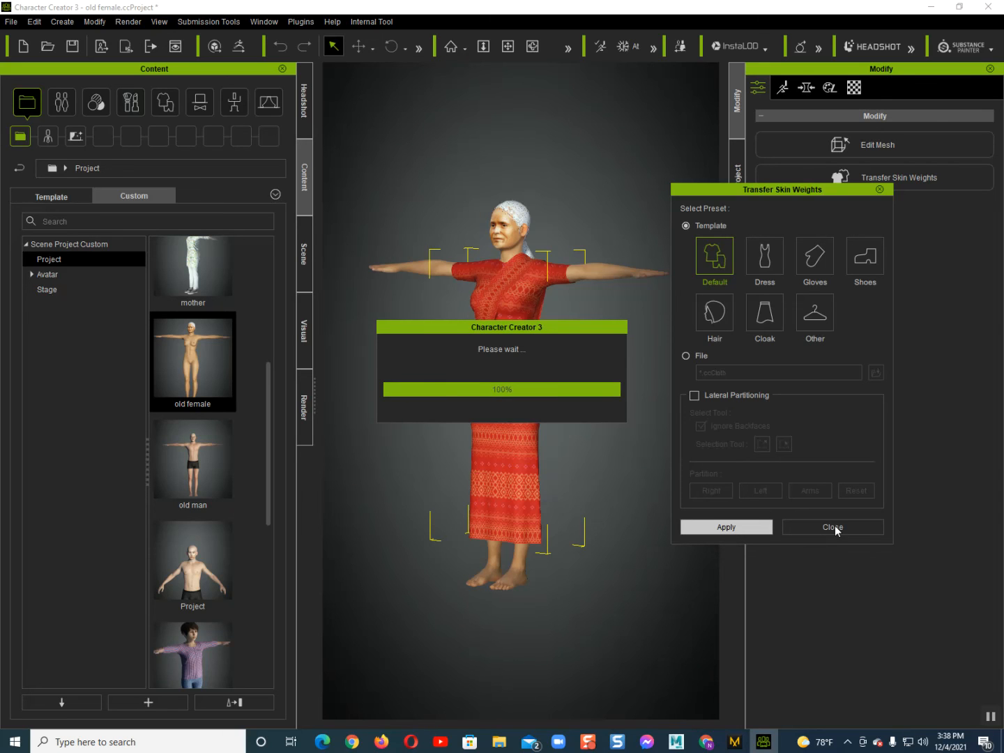
left_click(833, 527)
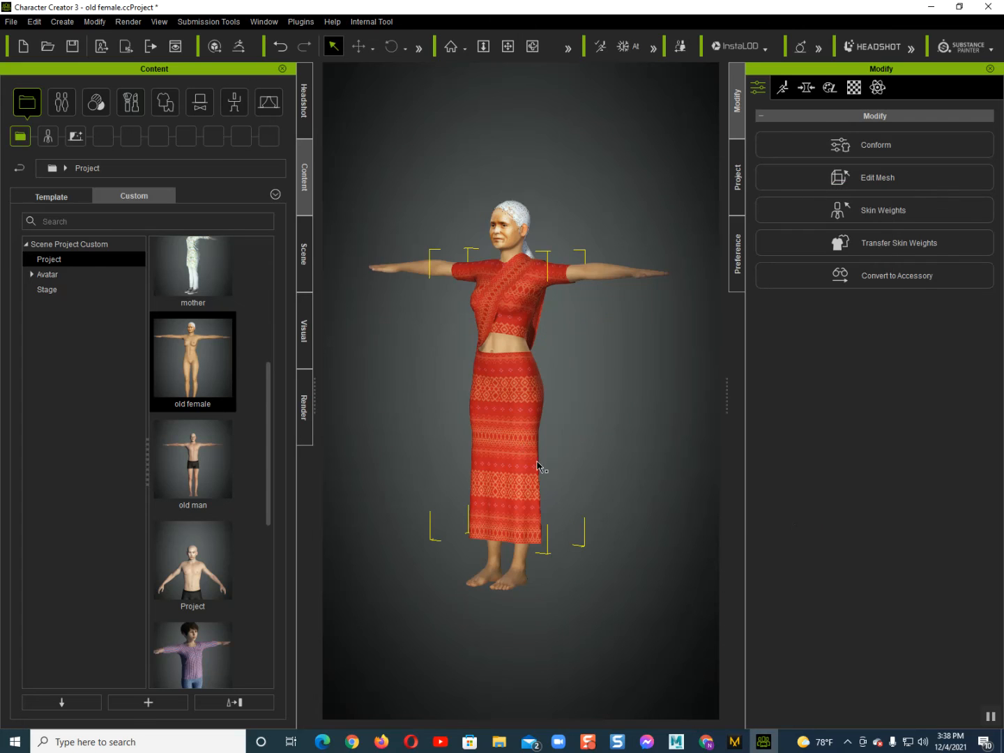
right_click_drag(538, 467, 606, 486)
left_click(619, 474)
Put the custom slippers from the Shoes category on the grandmother avatar
middle_click_drag(527, 475, 511, 480)
right_click_drag(609, 496, 625, 504)
right_click_drag(517, 554, 272, 328)
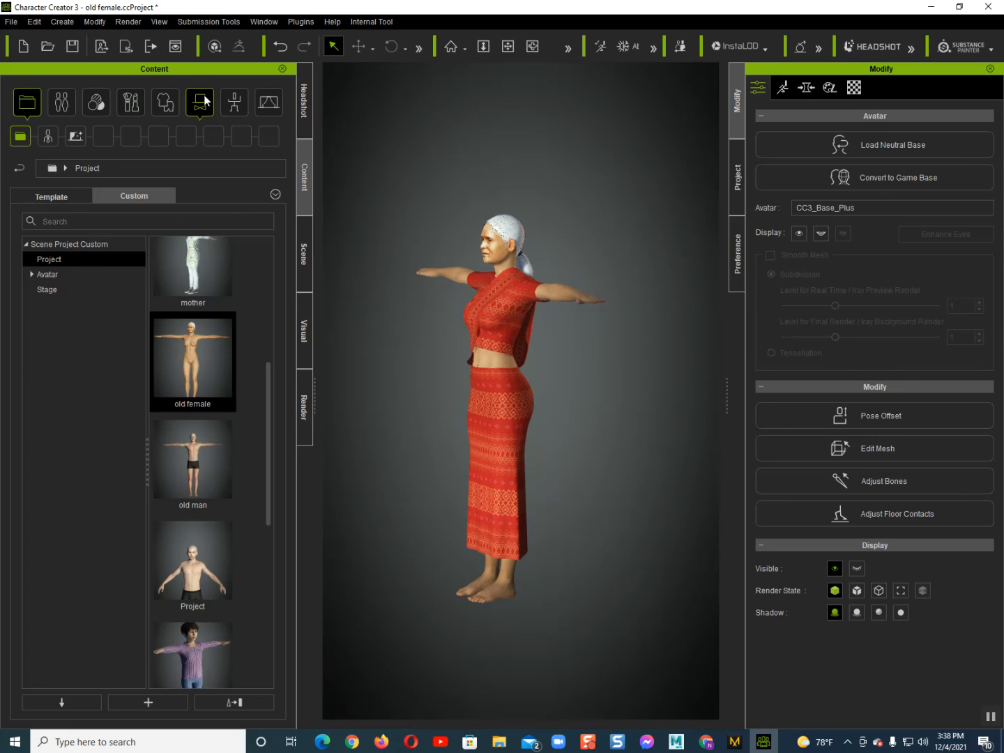
left_click(166, 102)
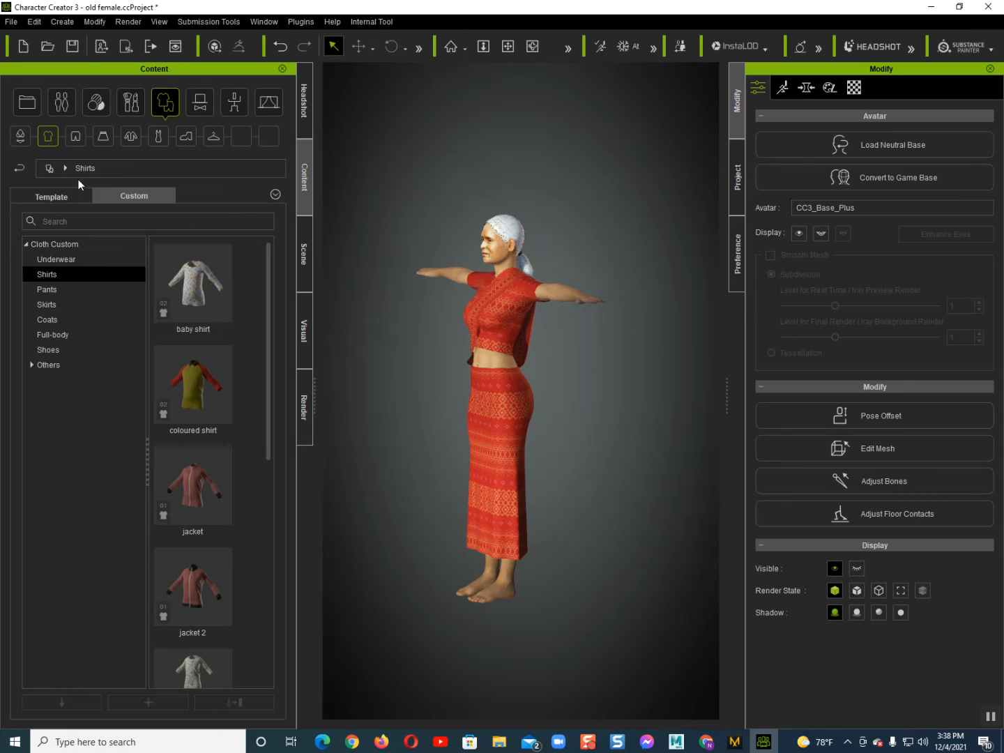
left_click(60, 351)
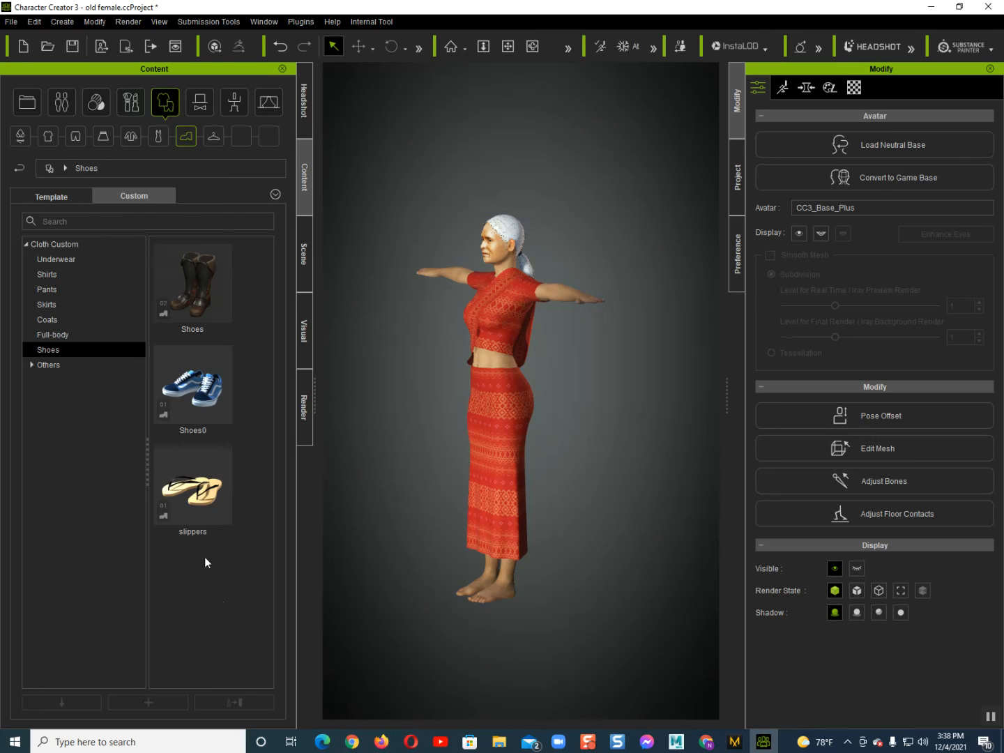
double_click(202, 502)
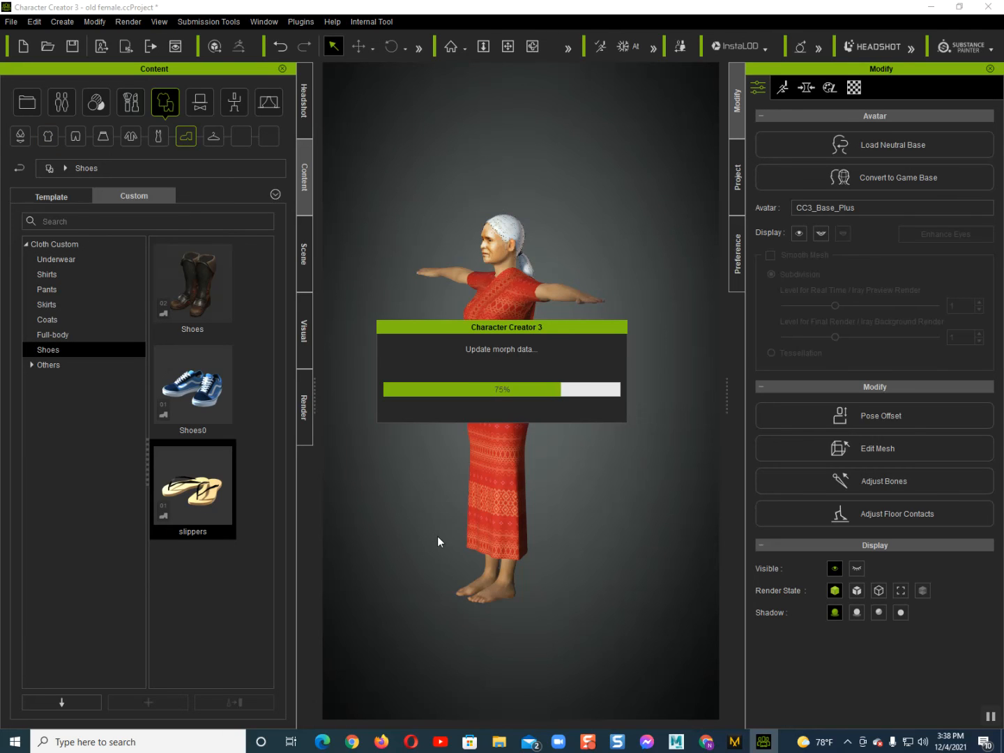
scroll(464, 581, "up", 5)
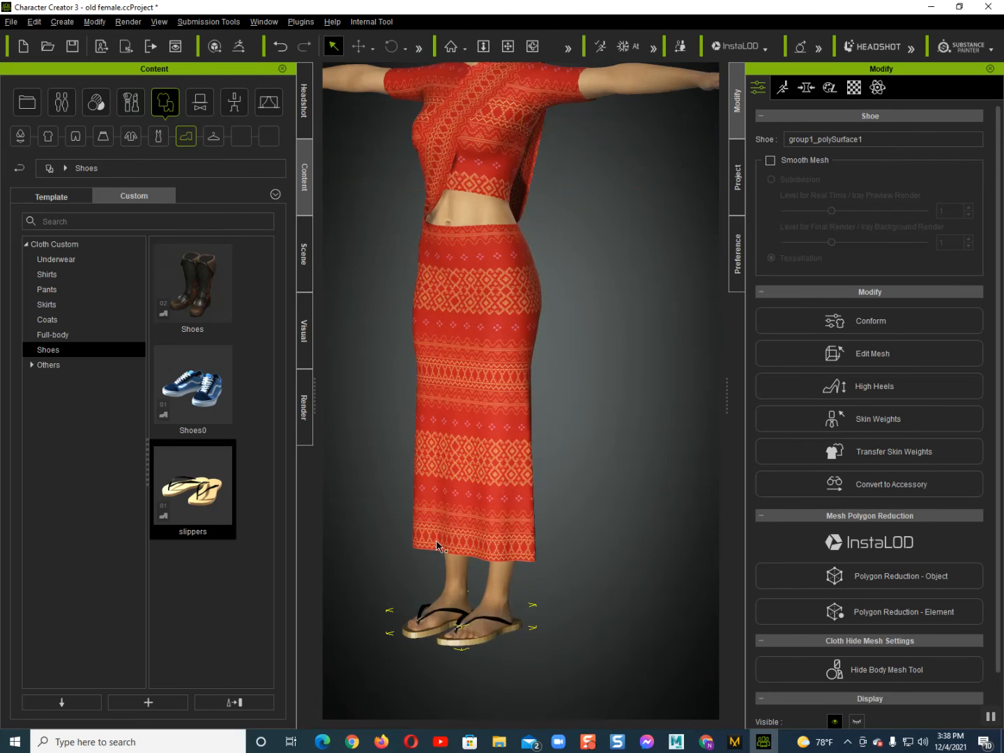
Examine the slippers on the feet and the sari's fit from the front and back, up close at the shoulder
middle_click_drag(437, 546, 477, 404)
middle_click_drag(476, 499, 545, 436)
mouse_move(639, 489)
right_mouse_down()
mouse_move(500, 650)
mouse_move(500, 598)
right_mouse_up()
scroll(500, 598, "down", 10)
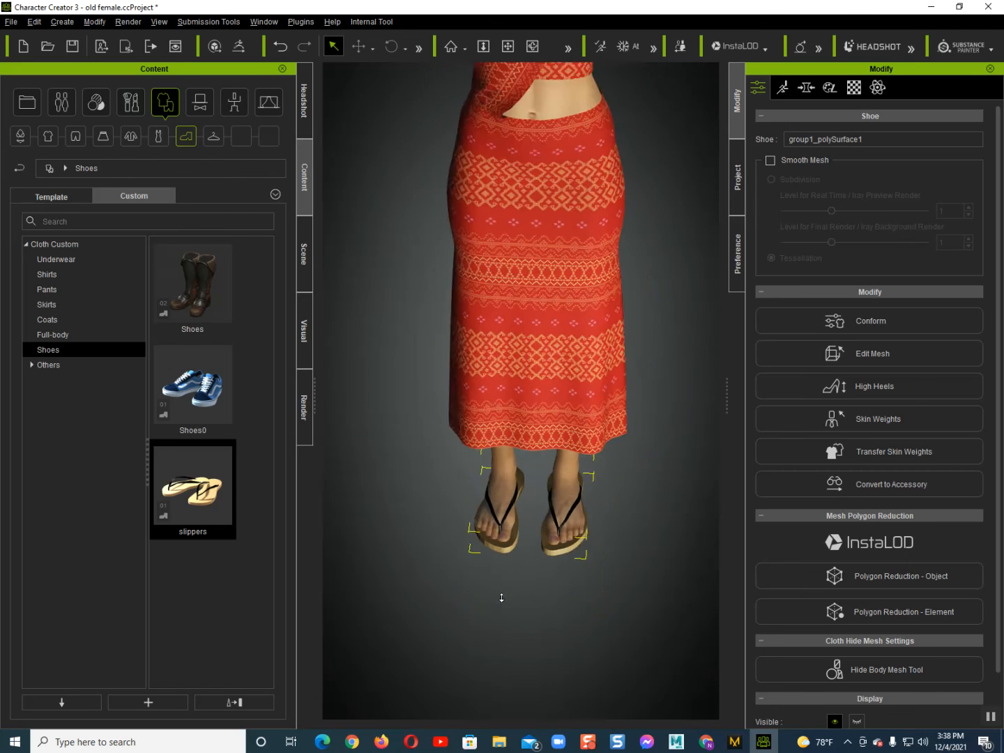
right_click_drag(494, 409, 496, 427)
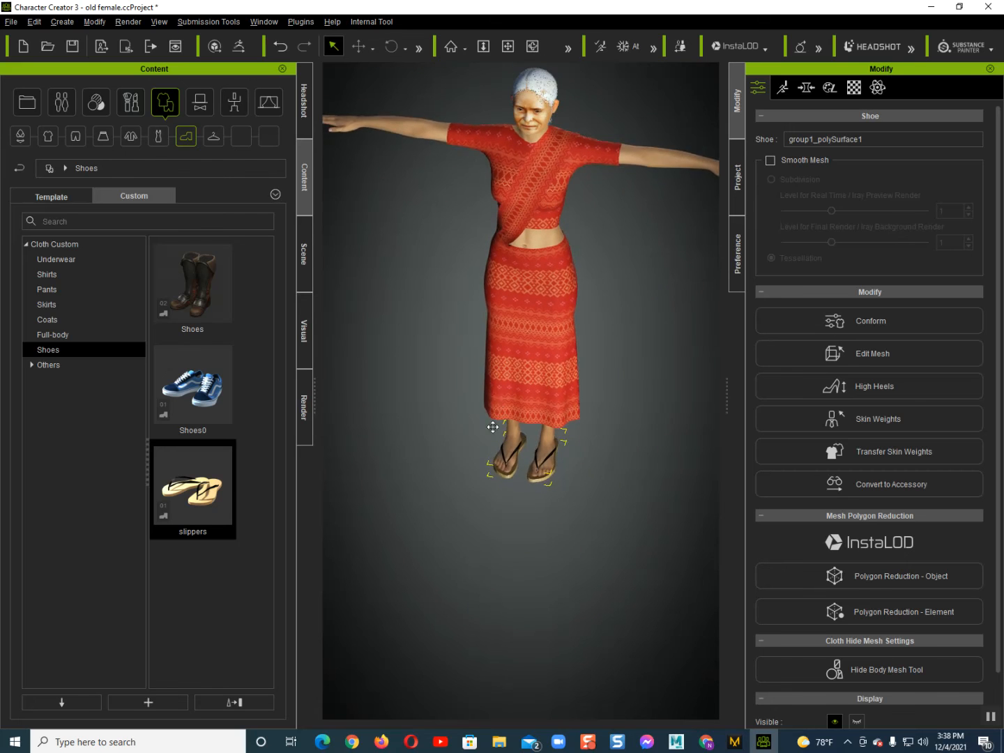
middle_click_drag(496, 369, 499, 429)
right_click_drag(524, 356, 533, 296)
middle_click_drag(544, 317, 529, 363)
right_click_drag(528, 363, 504, 444)
scroll(493, 405, "up", 3)
scroll(461, 442, "up", 6)
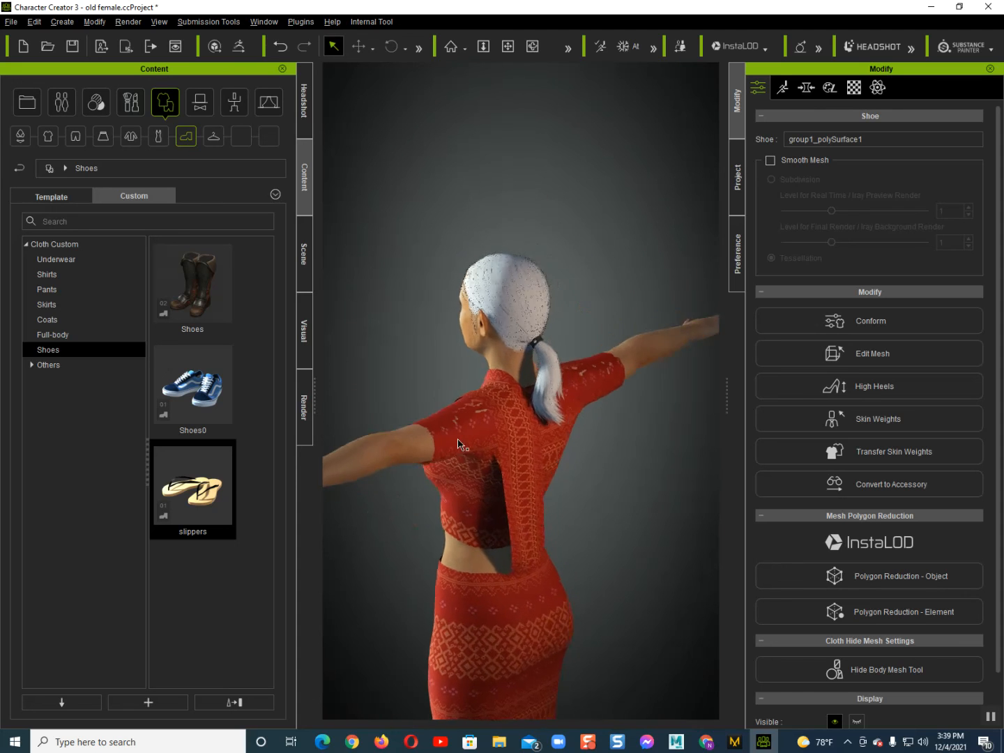
right_click_drag(462, 452, 519, 438)
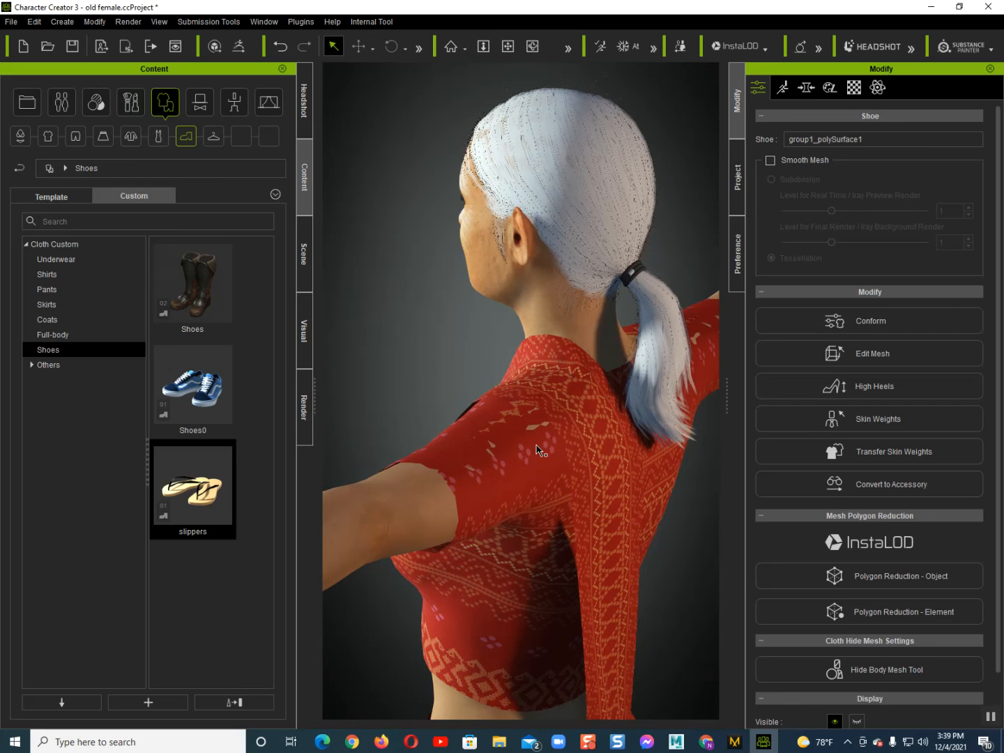
Try sculpting the avatar's body mesh under the back of the sleeve in Edit Mesh, and undo the stroke
left_click(537, 450)
left_click(830, 450)
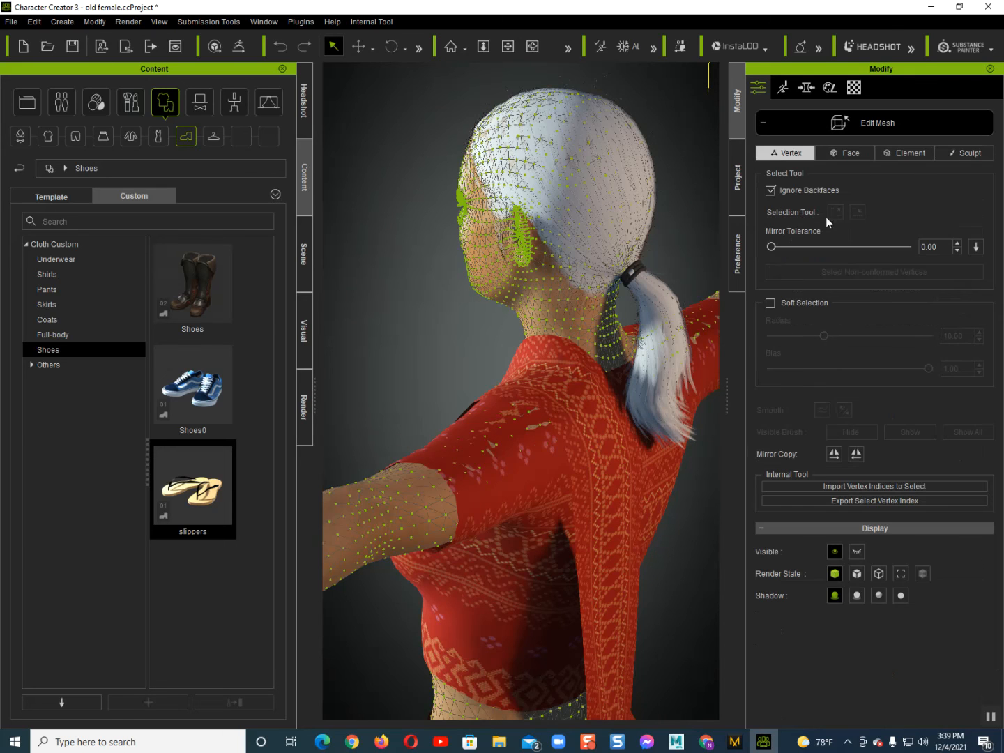
left_click(960, 156)
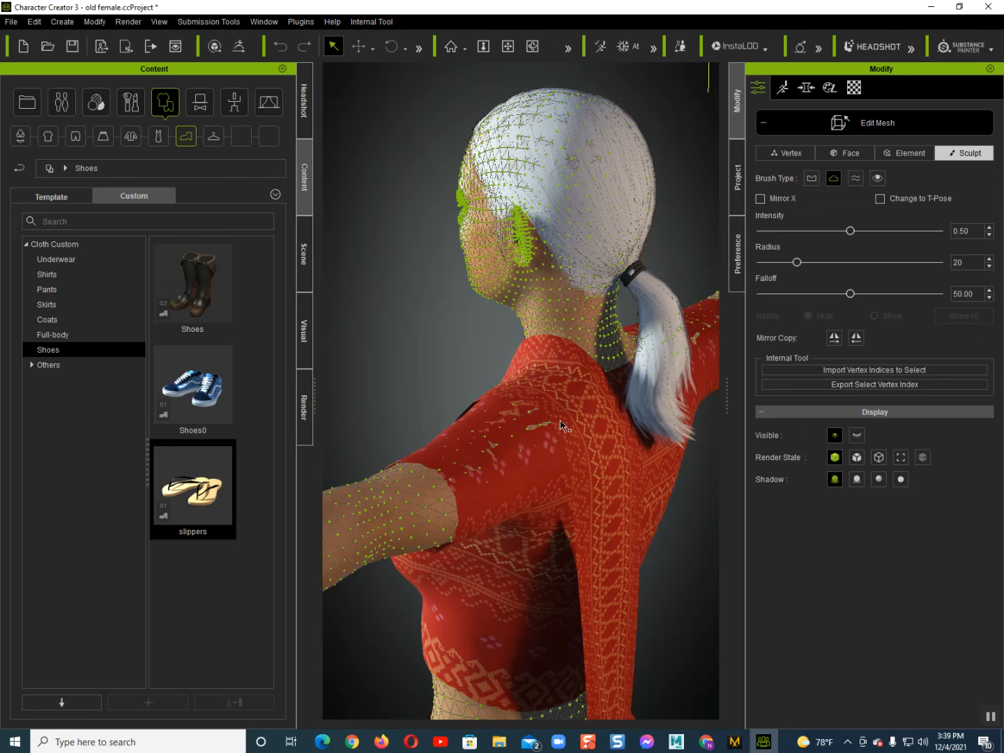
left_click_drag(518, 437, 508, 444)
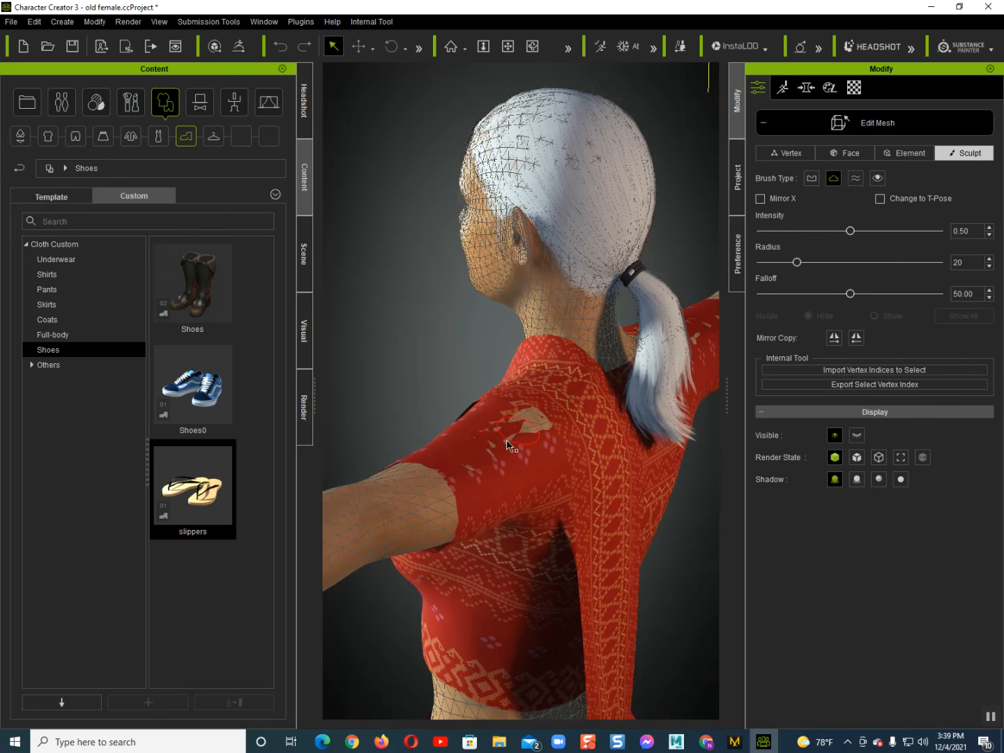
key("ctrl+z")
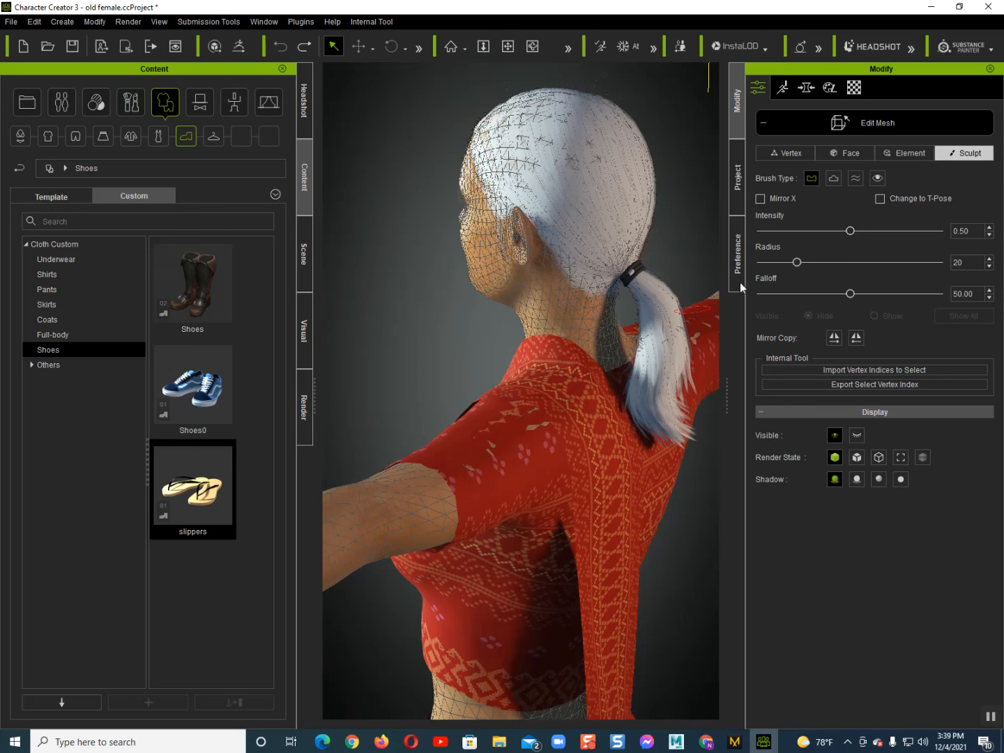
Try a second sculpt stroke on the body at the same shoulder with the other brush type, and undo it
left_click(828, 183)
left_click_drag(531, 436, 539, 436)
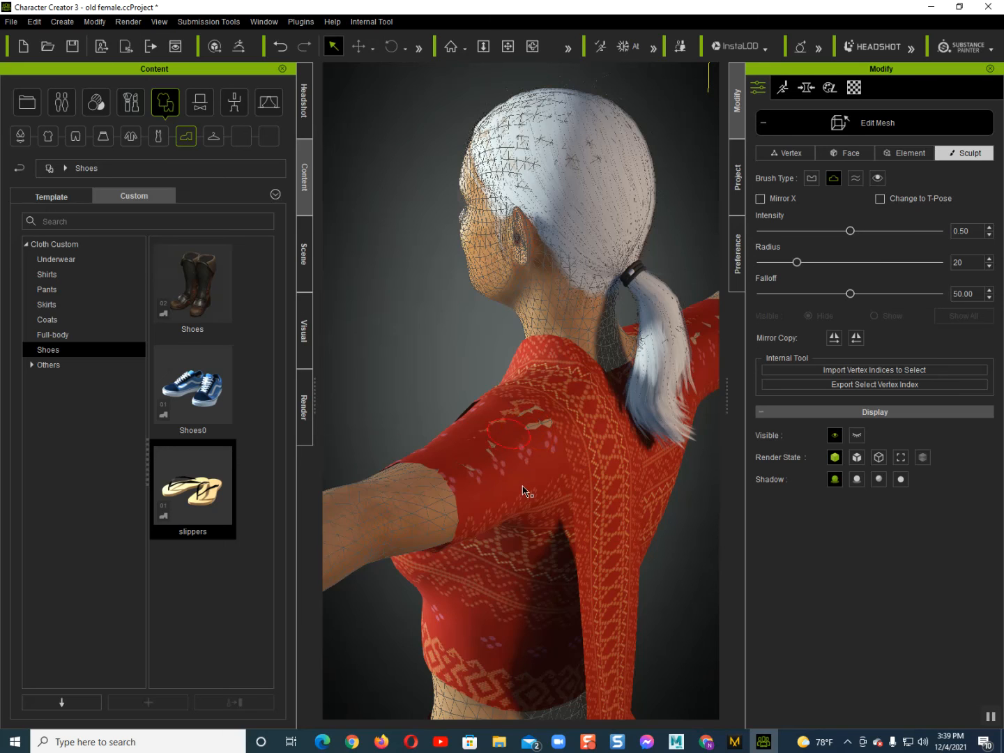
scroll(521, 485, "up", 2)
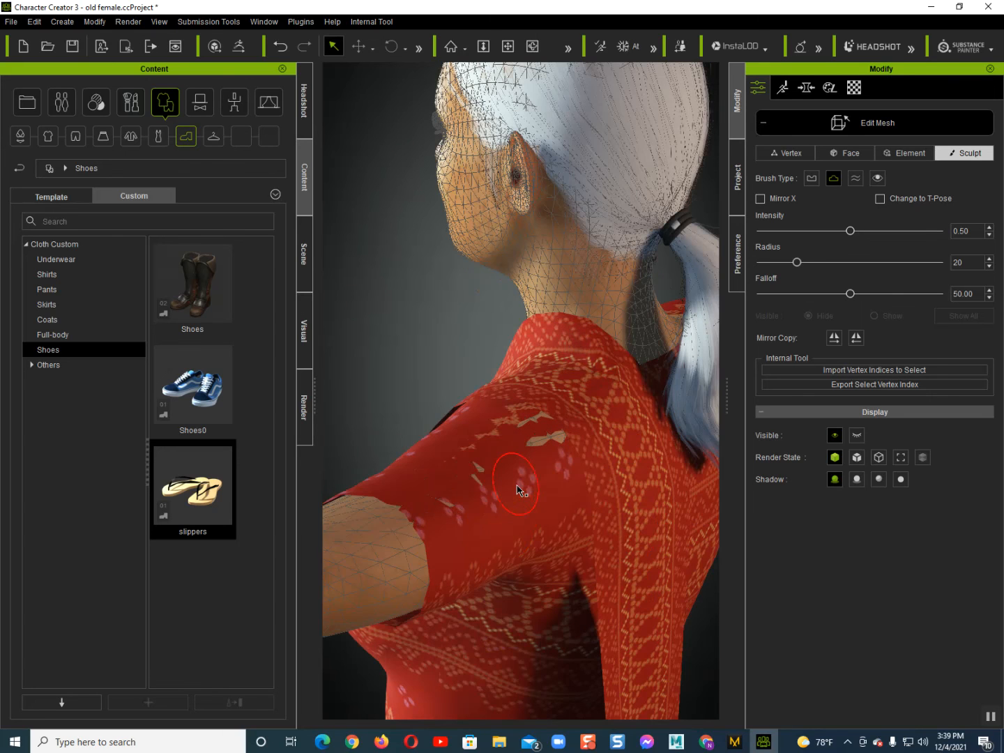
key("ctrl")
key("ctrl+z")
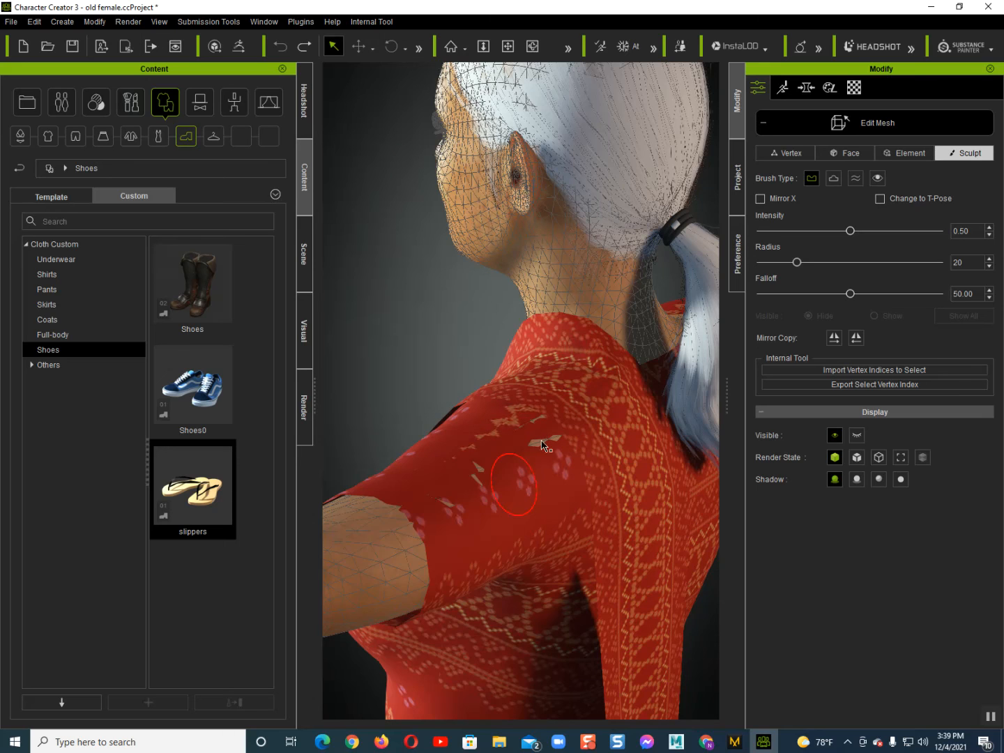
Leave mesh editing of the avatar's body and select the sari garment
left_click(833, 179)
left_click(815, 119)
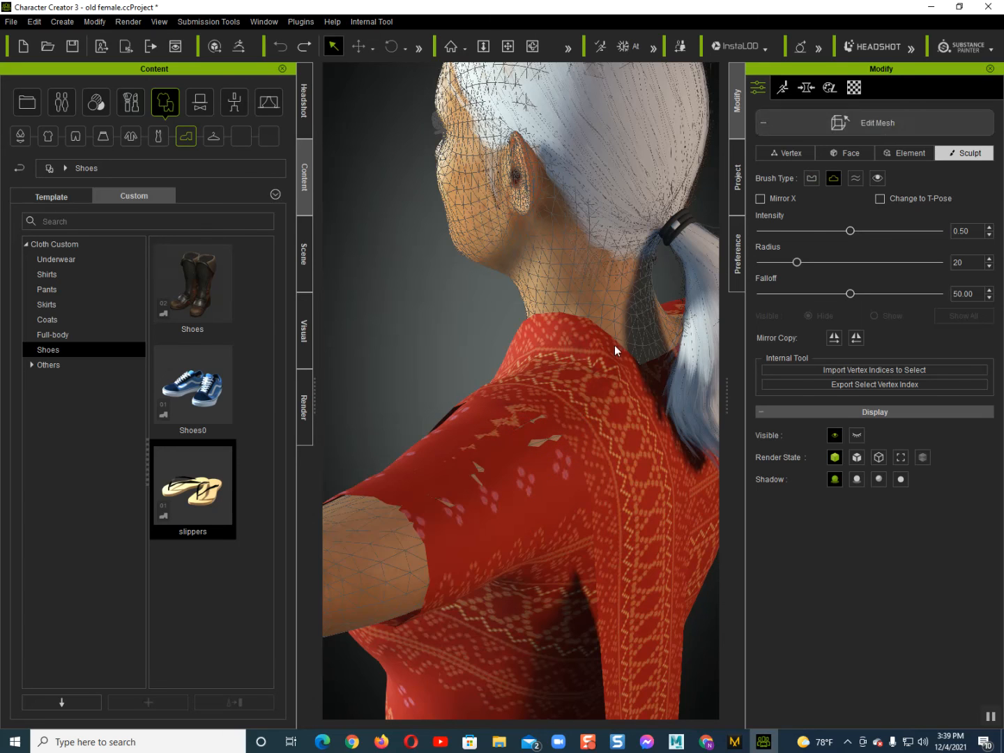
left_click(589, 405)
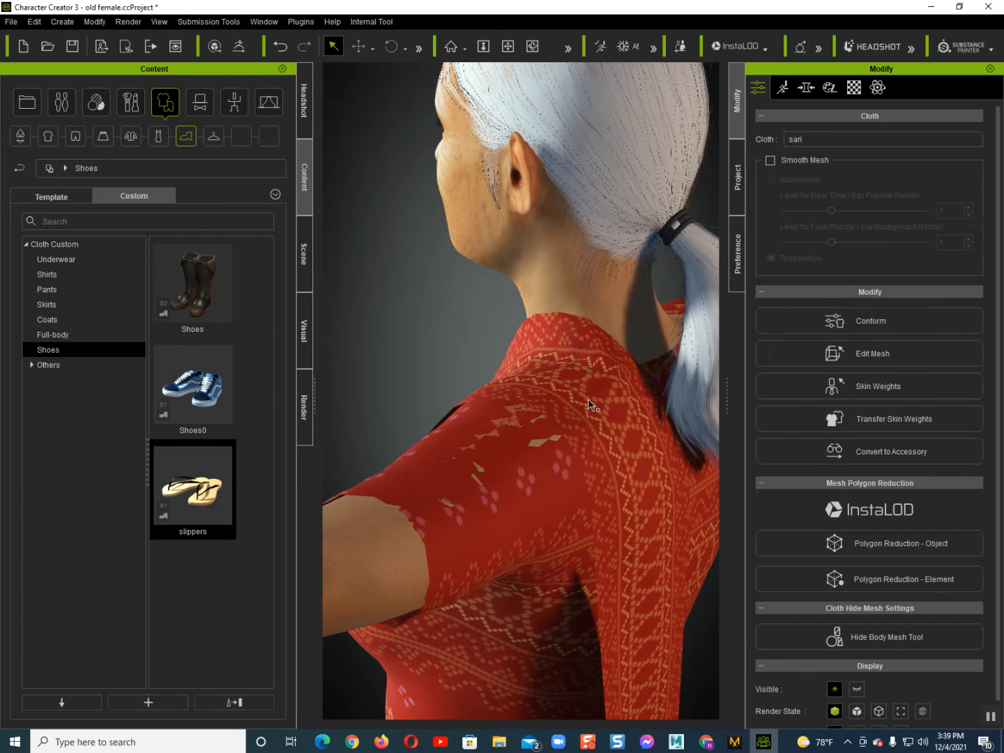
Sculpt the sari's mesh outward over the back of both shoulders in Edit Mesh to cover the skin poking through, and leave mesh editing
left_click(850, 341)
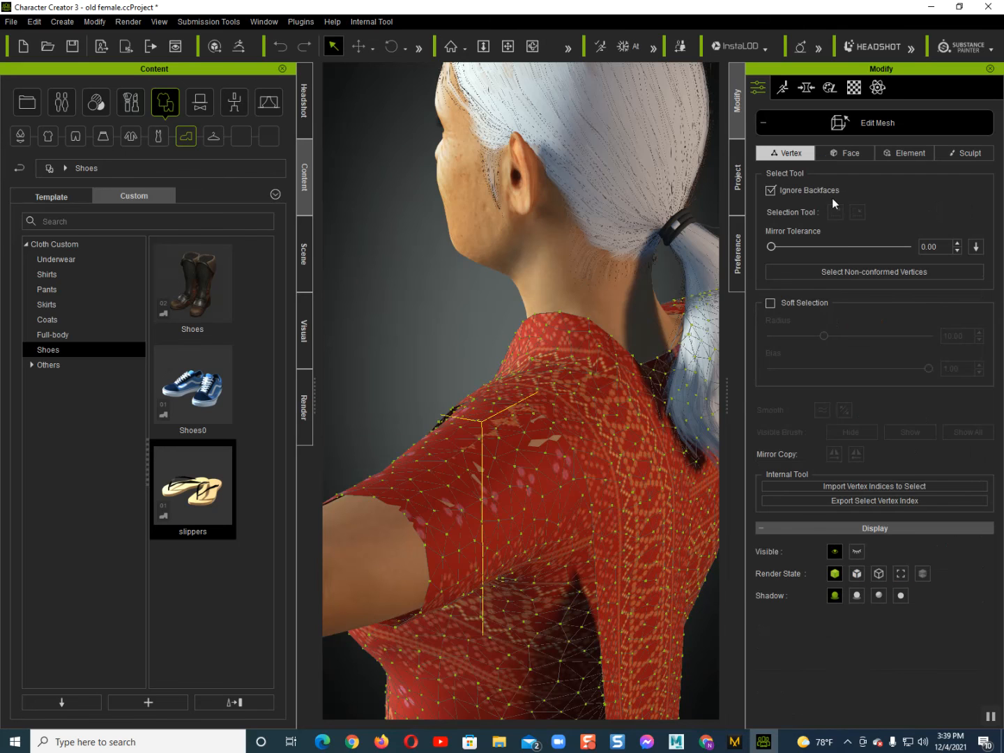
left_click(970, 154)
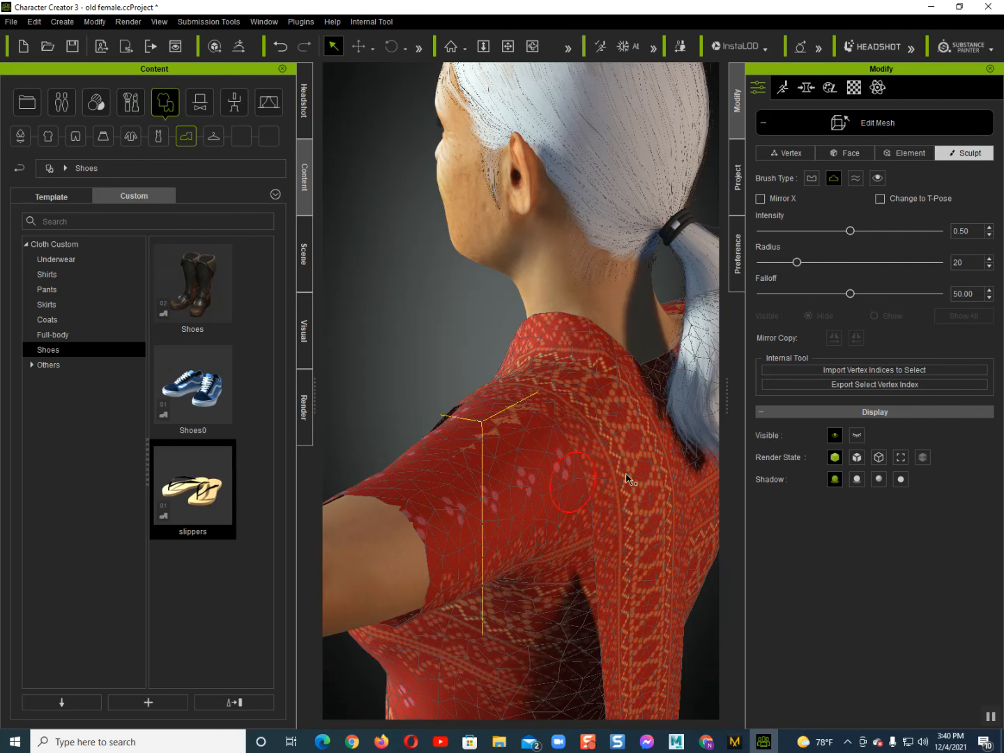
right_click_drag(517, 476, 422, 456)
right_click_drag(509, 468, 485, 448)
right_click_drag(538, 423, 537, 425)
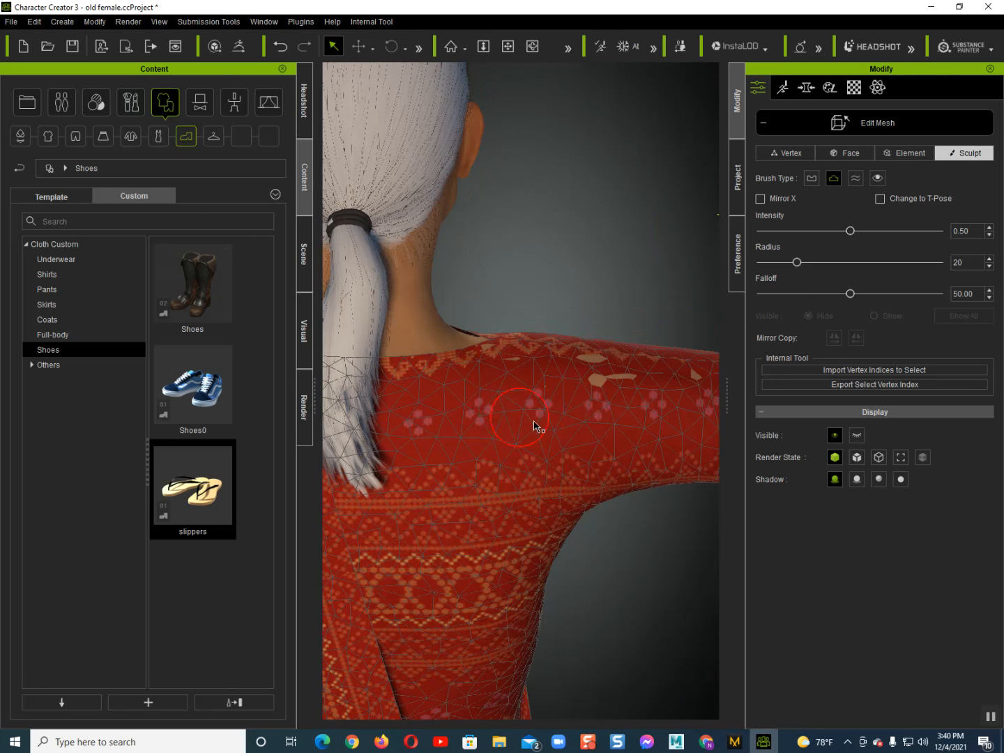
mouse_move(568, 371)
left_mouse_down()
mouse_move(642, 389)
mouse_move(719, 385)
mouse_move(579, 368)
left_mouse_up()
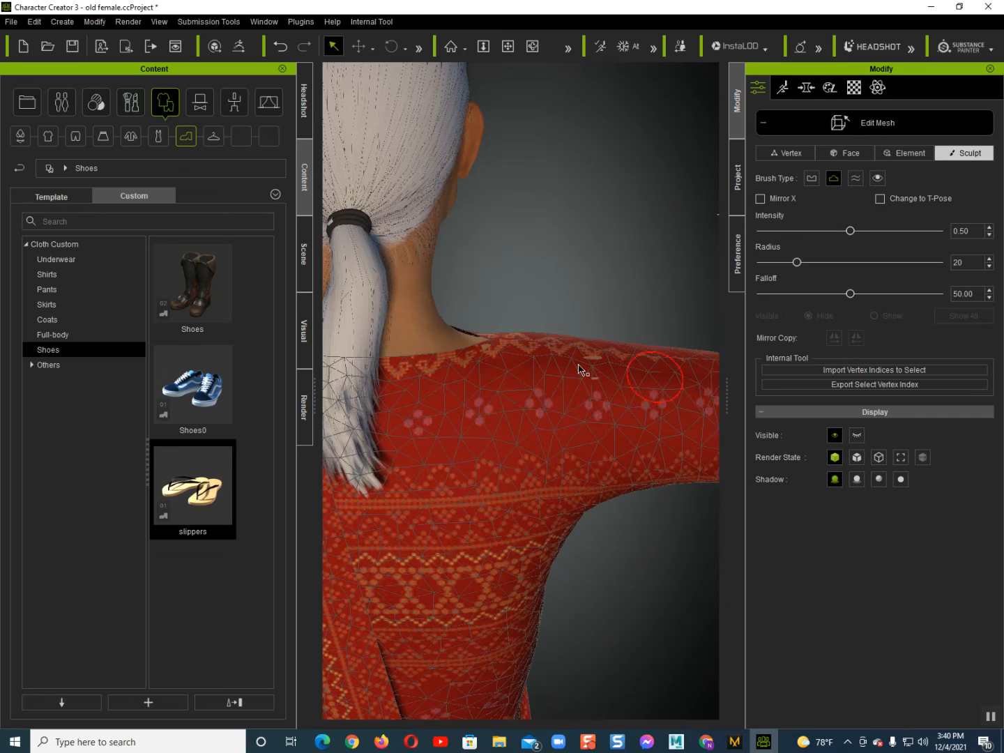
right_click_drag(426, 379, 521, 461)
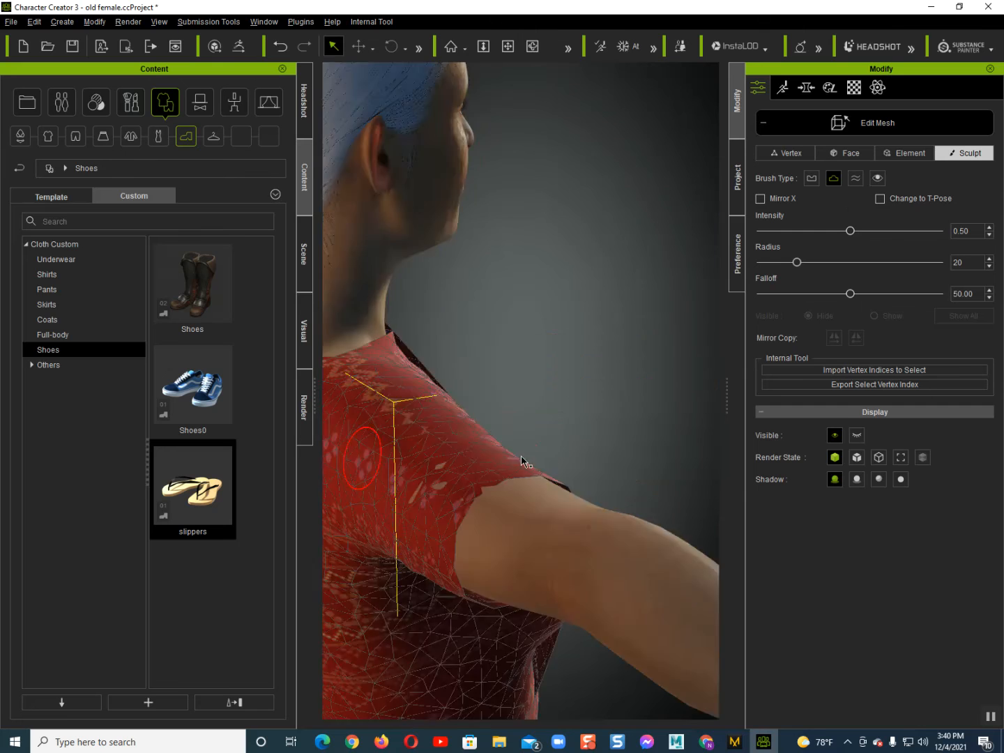
left_click(851, 126)
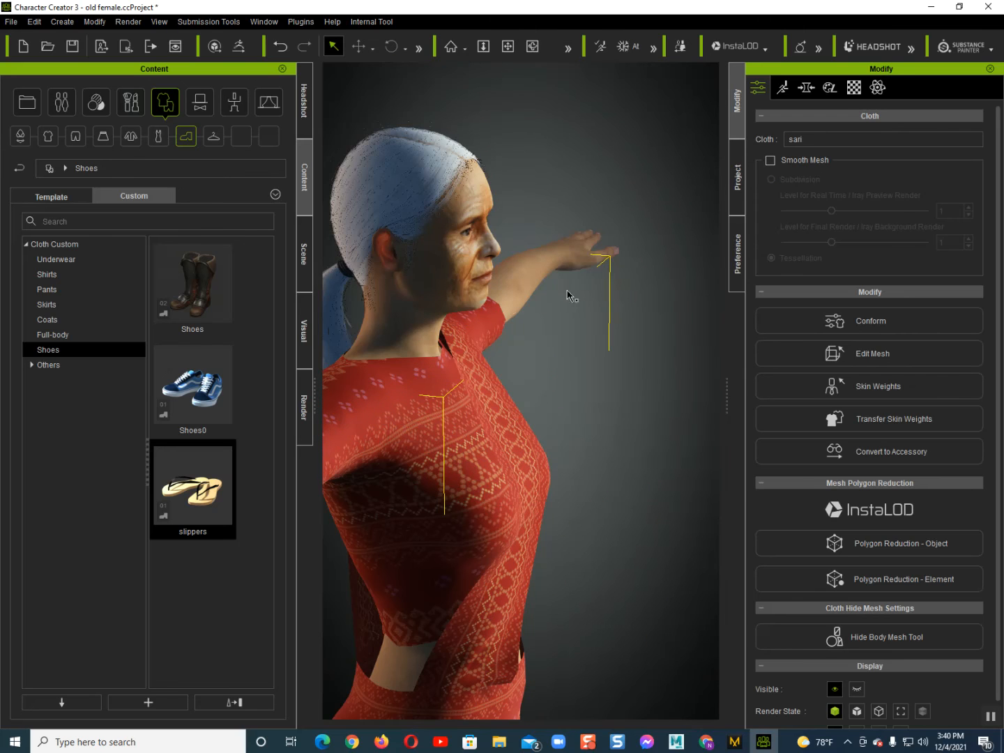
Examine the whole dressed avatar from the front, from head to slippers
key("Home")
scroll(461, 374, "down", 10)
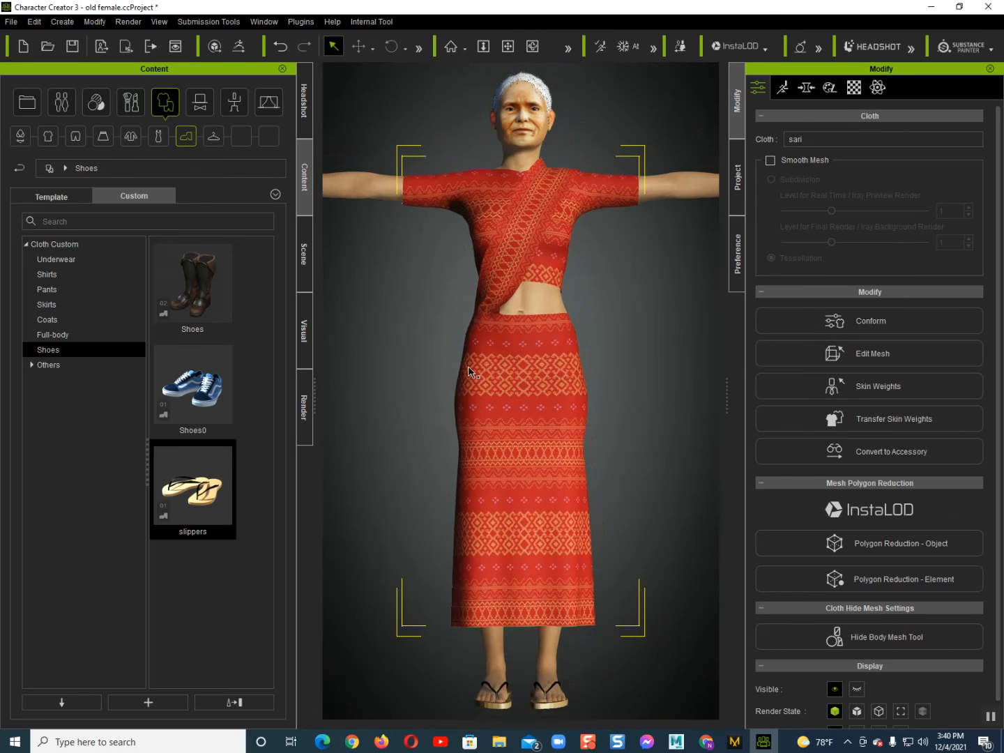
scroll(469, 364, "down", 5)
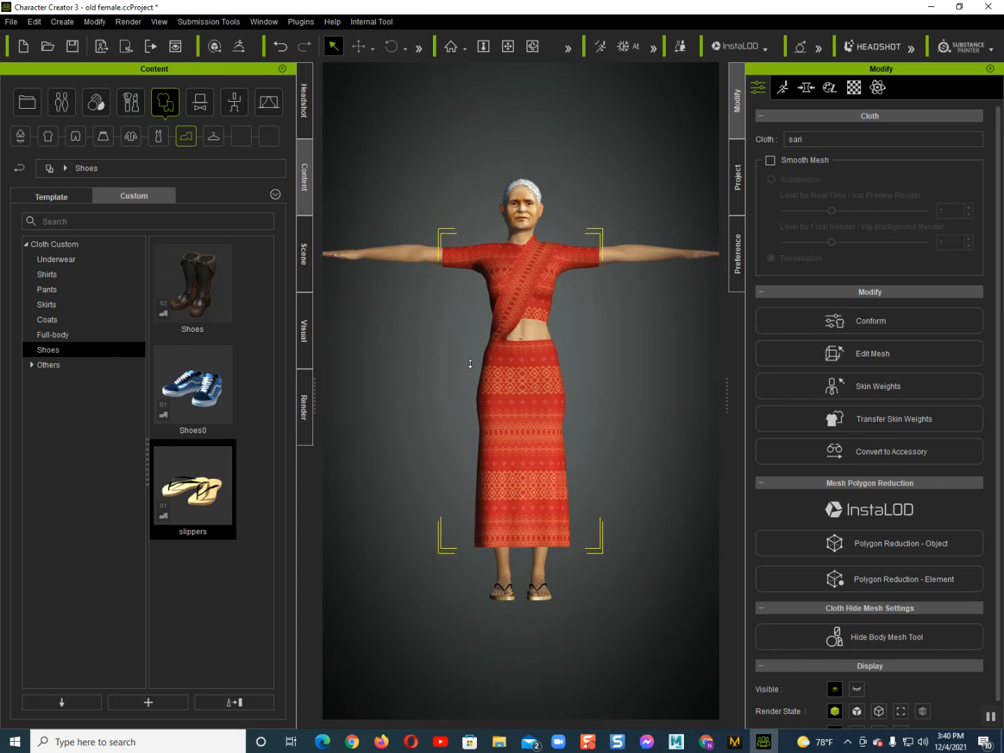
right_click_drag(468, 374, 460, 415)
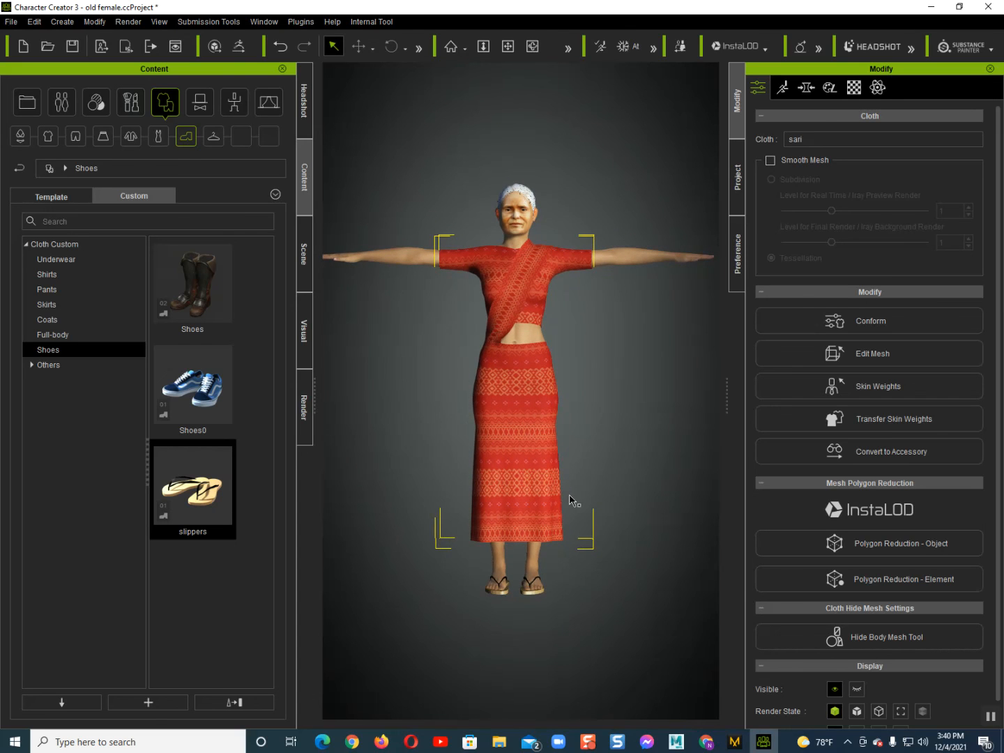